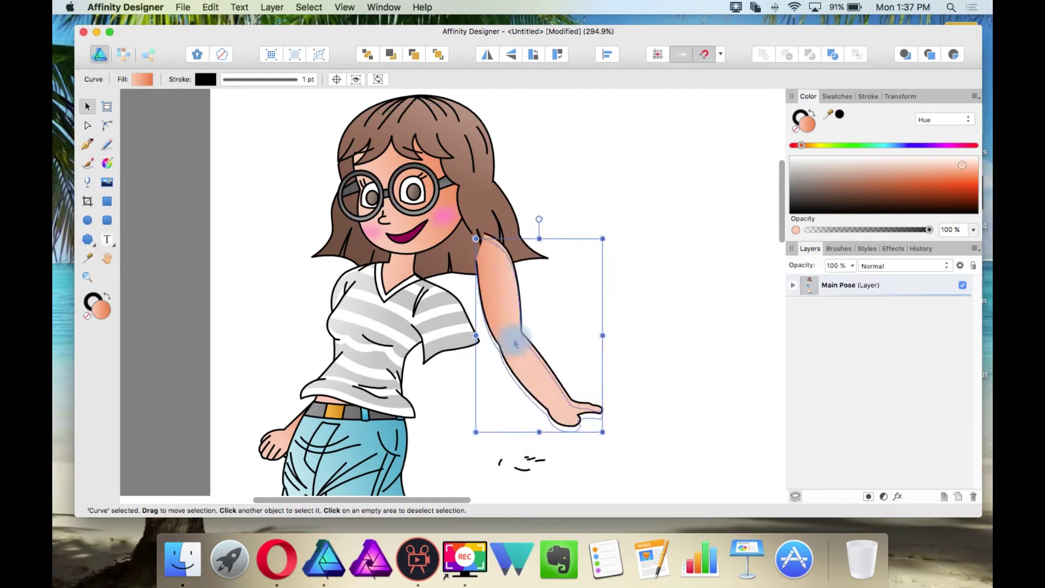
scroll(541, 486, up, 2)
scroll(542, 486, up, 4)
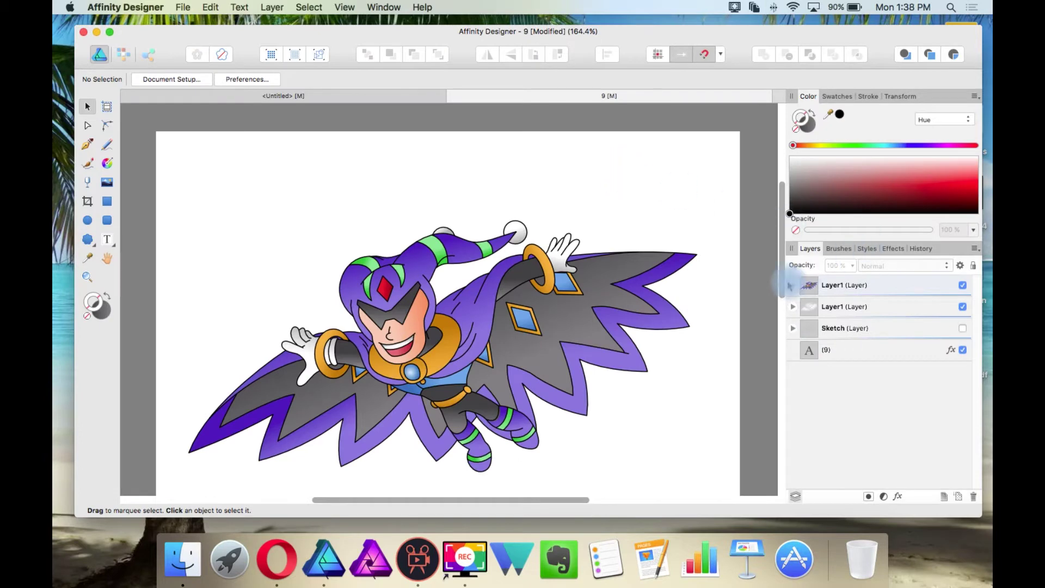
Expand the top Layer1, move its Line Art layer away from the coloured winged figure, and undo the move.
click(791, 287)
click(793, 285)
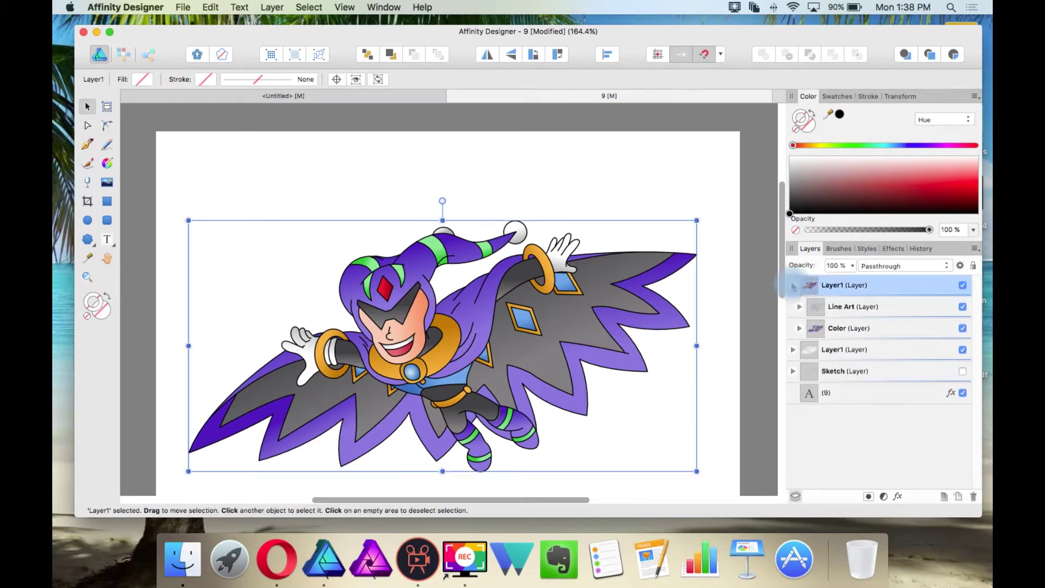
click(863, 311)
drag(584, 368, 578, 284)
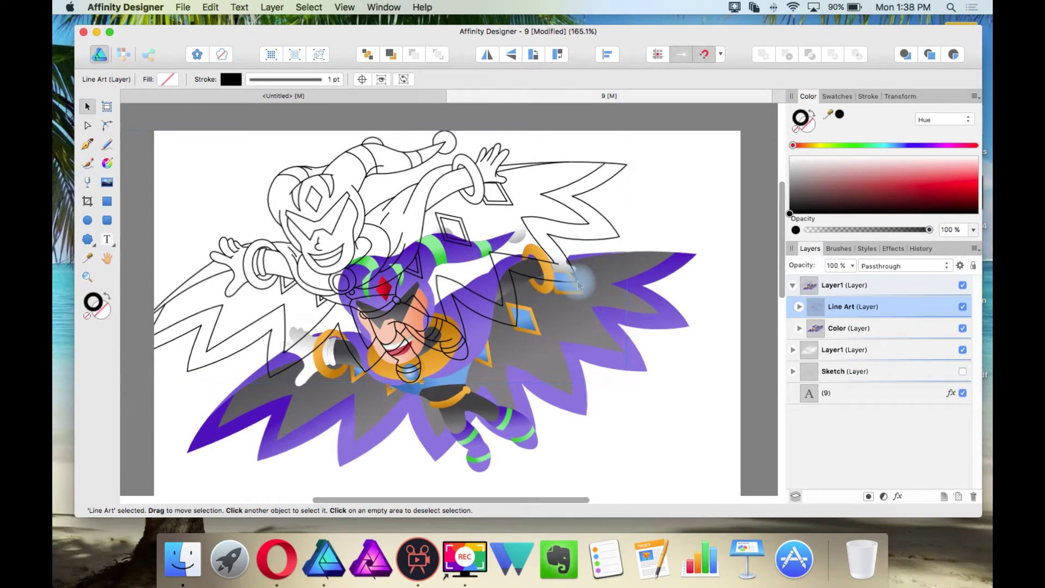
key(super+z)
key(super+z)
key(super+z)
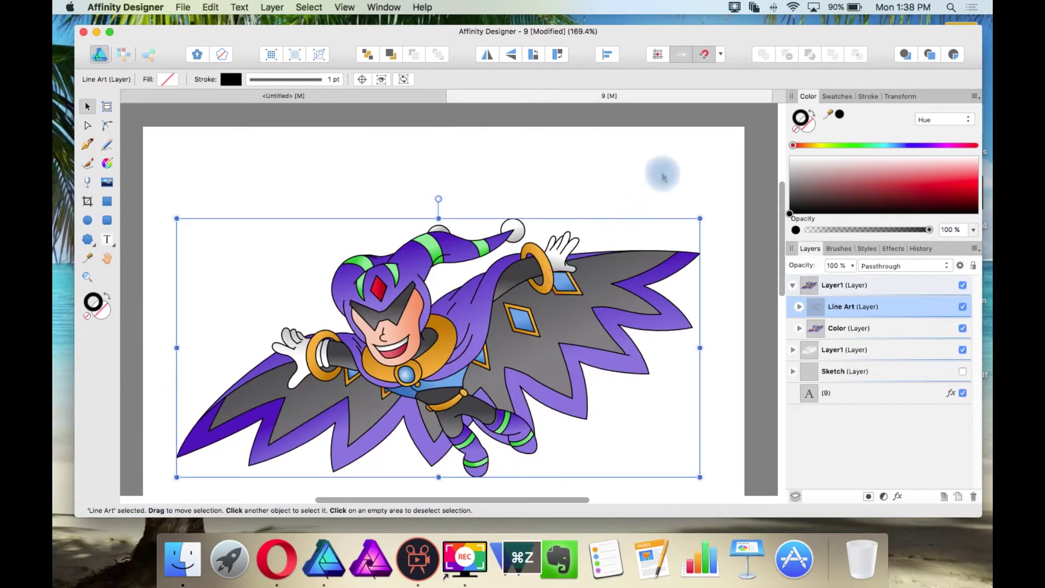
click(664, 177)
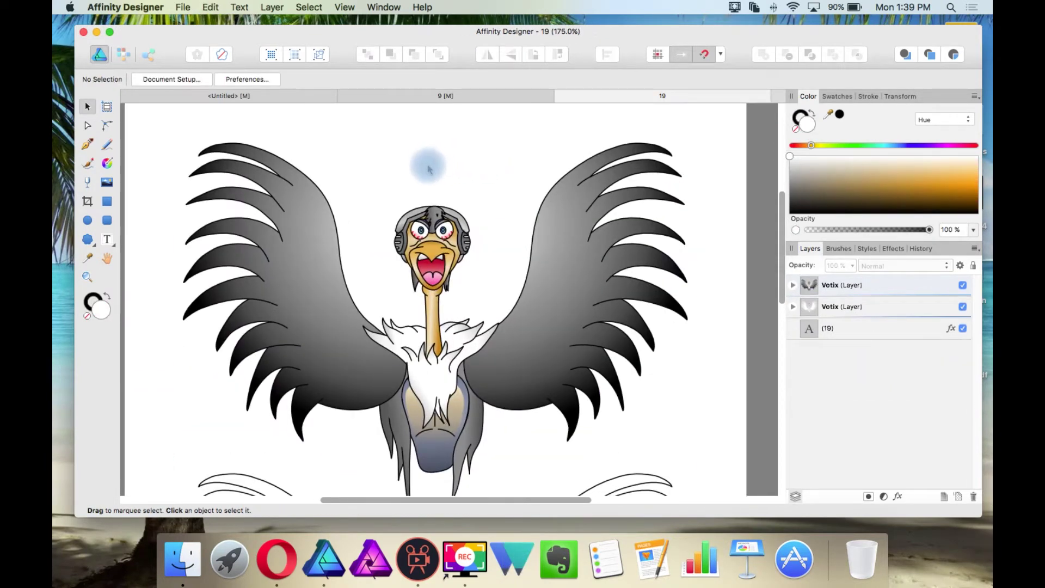
Pull the vulture's tail feathers and a white chest feather outward, away from the body on both sides.
scroll(398, 438, up, 5)
scroll(391, 381, down, 3)
drag(383, 333, 346, 373)
click(332, 400)
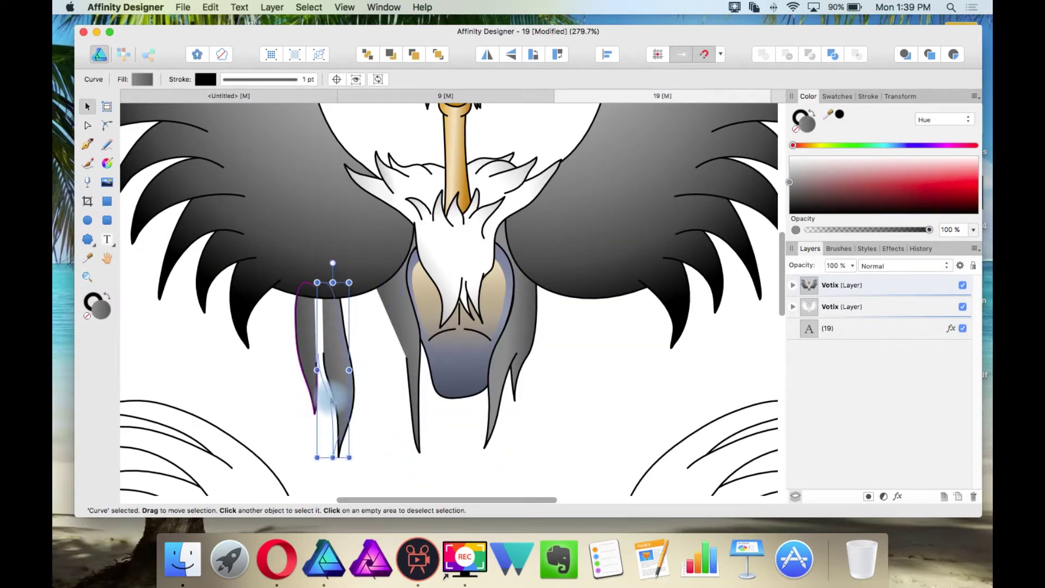
click(620, 338)
scroll(467, 163, up, 3)
click(623, 441)
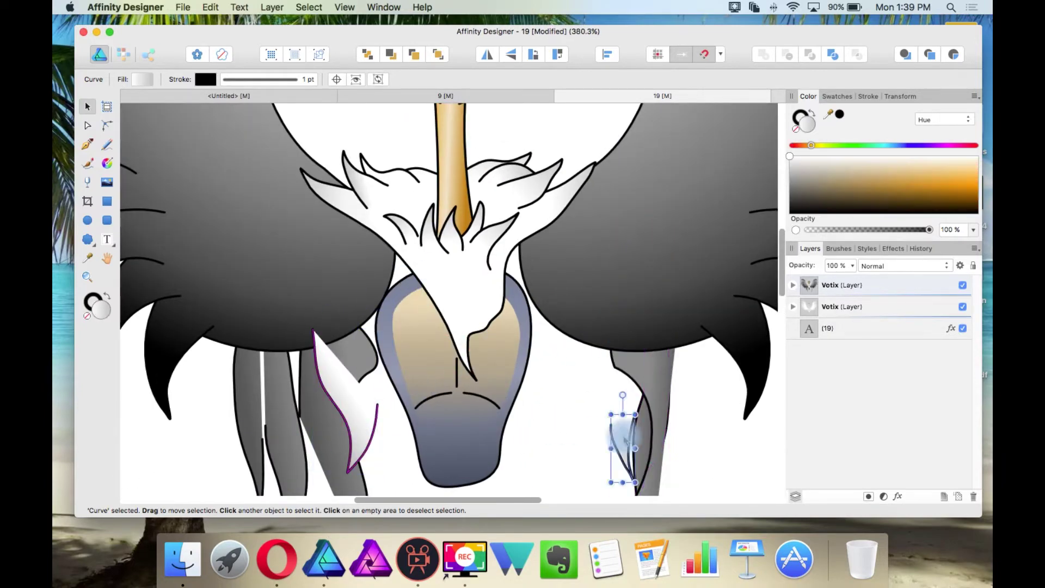
Move further white chest feather pieces out of place around the vulture's body.
scroll(599, 168, up, 5)
click(361, 345)
drag(361, 345, 408, 303)
scroll(607, 134, down, 4)
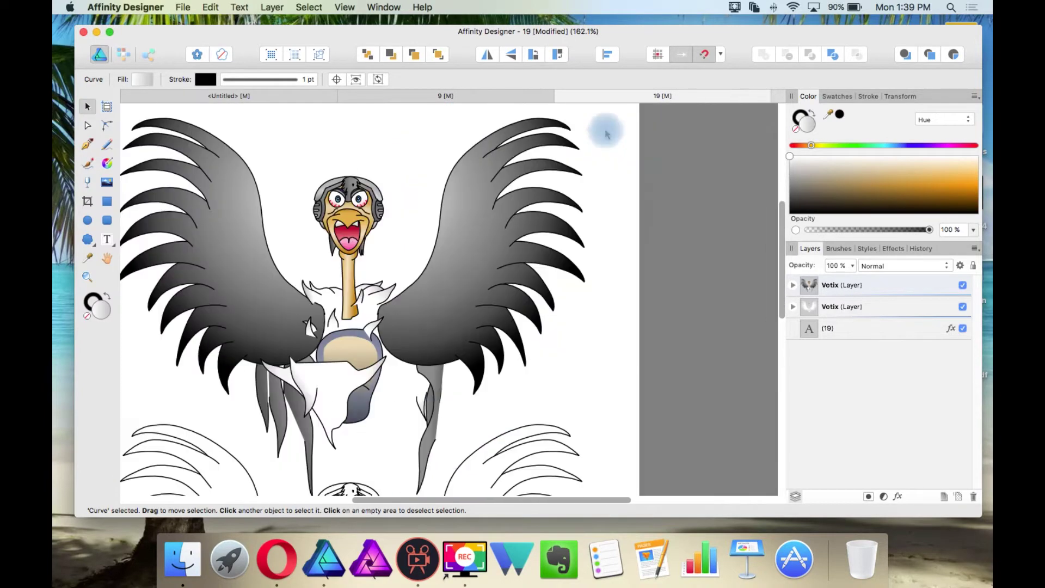
Pull the vulture's head apart by moving the beak piece, the open mouth and the grey head tuft out of place.
scroll(607, 135, up, 2)
click(497, 290)
scroll(497, 290, up, 5)
click(380, 392)
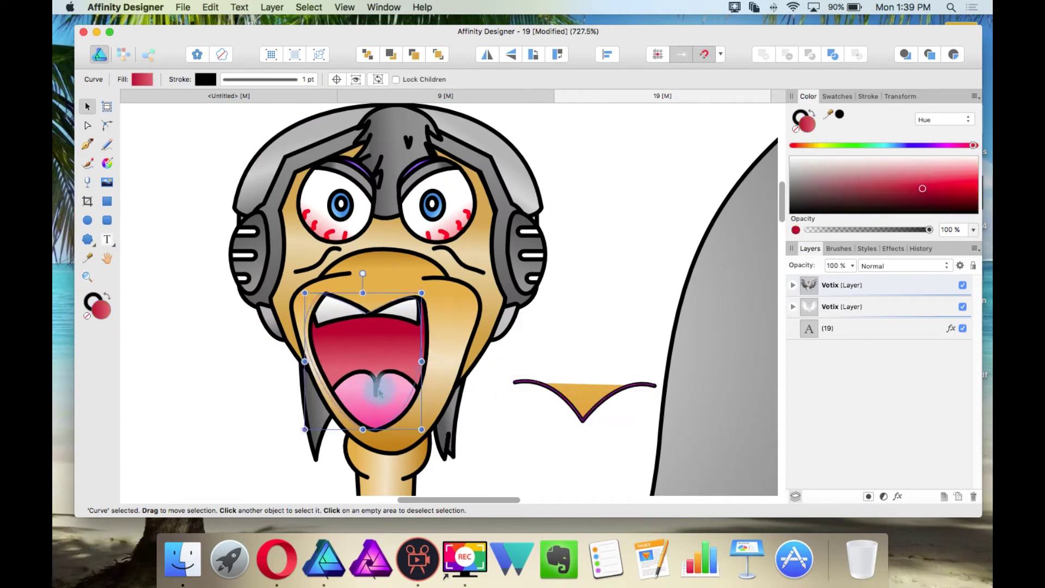
drag(380, 392, 231, 437)
drag(406, 131, 588, 354)
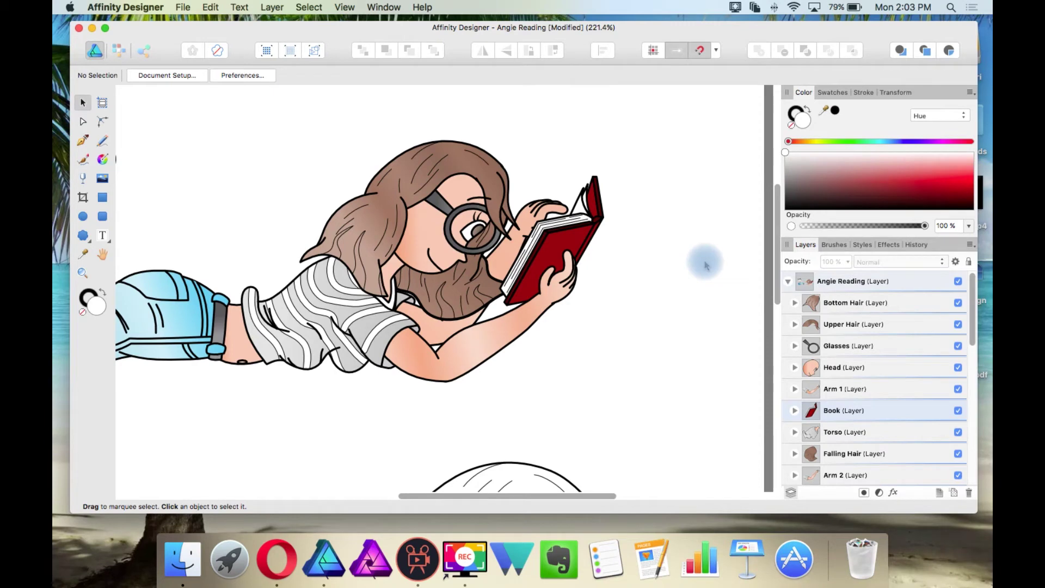
Move the red front cover off the girl's book, undo the move, and clear the selection.
drag(576, 242, 660, 239)
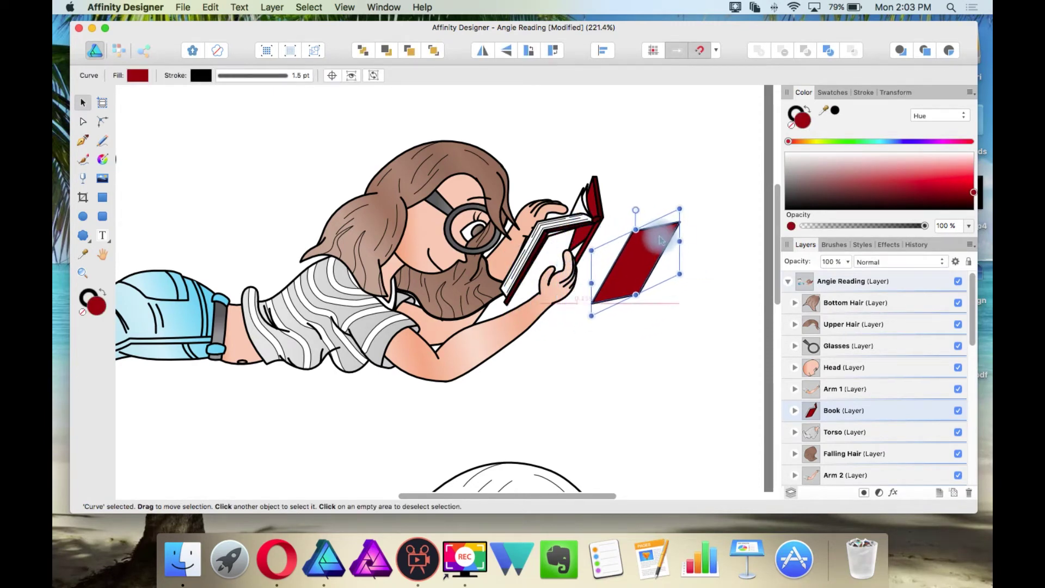
key(super+z)
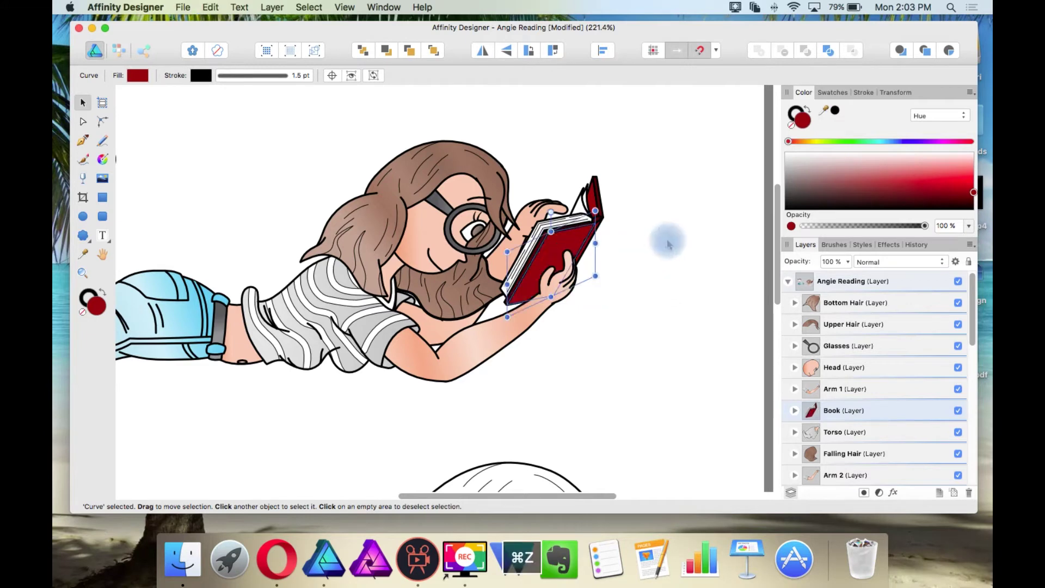
click(668, 244)
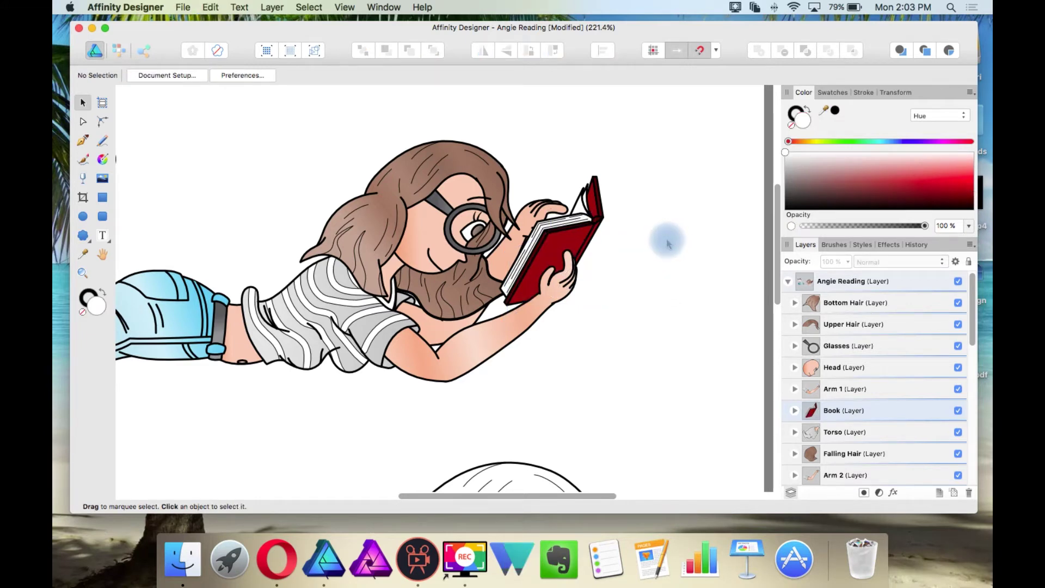
Select the forearm and hand pieces of Arm 1, move them away from the book, and undo the moves.
click(834, 390)
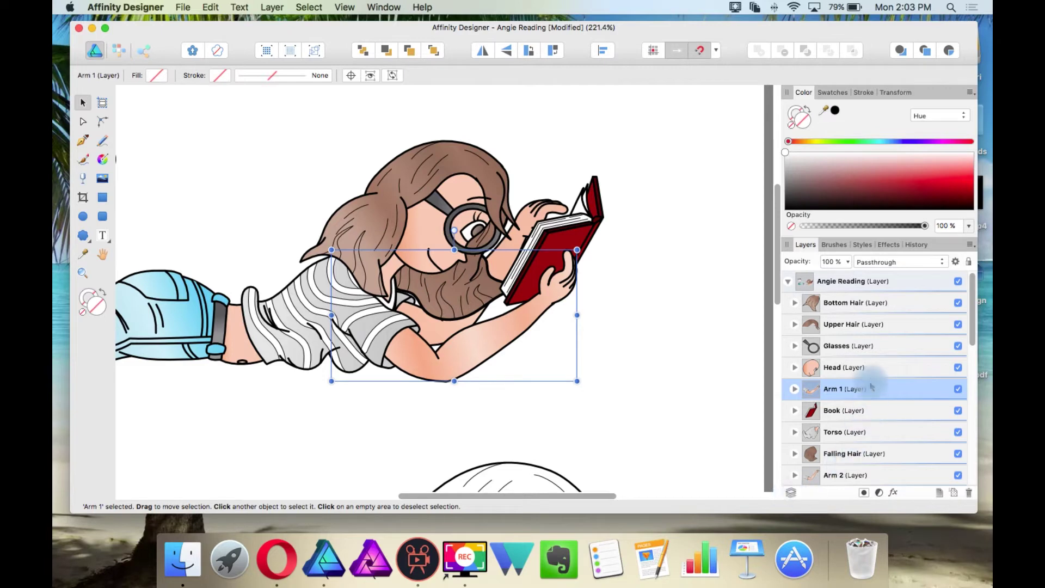
click(715, 226)
drag(701, 220, 421, 425)
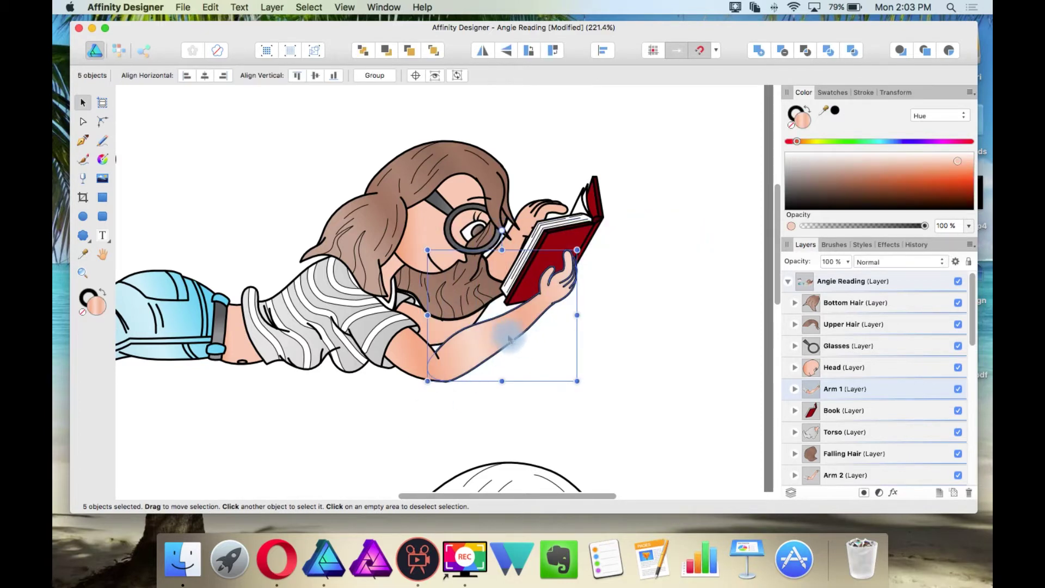
drag(485, 334, 534, 378)
click(665, 354)
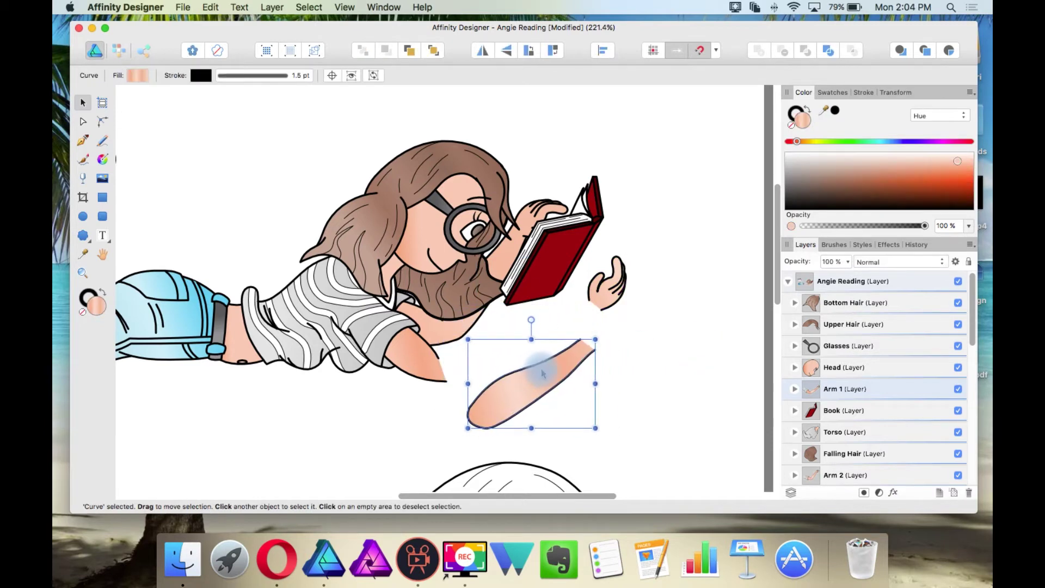
key(super+z)
key(super+z)
key(super+z)
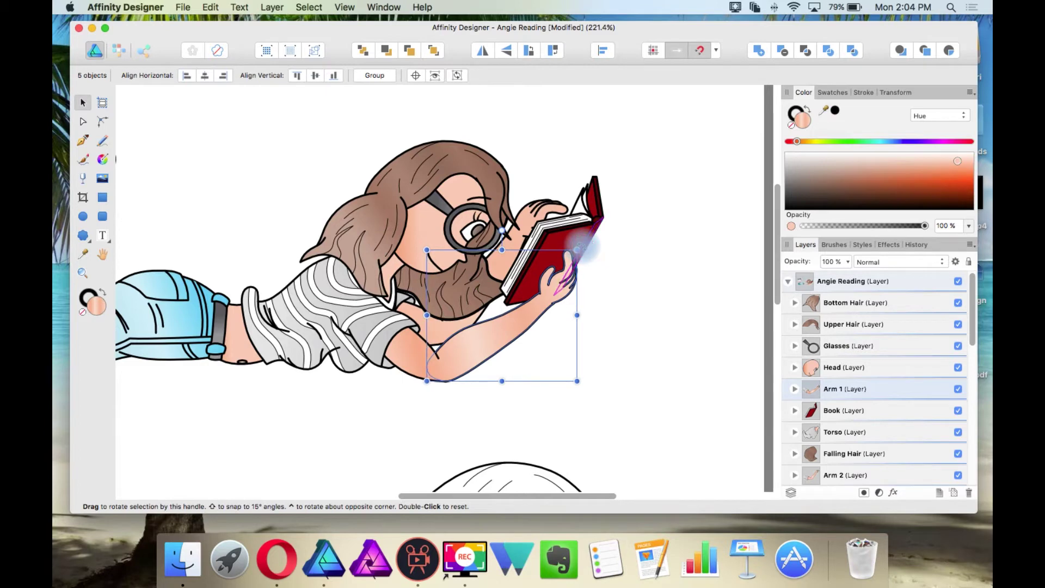
Place the selection's rotation center at the elbow, rotate the forearm and hand about it, and undo the rotation.
click(411, 76)
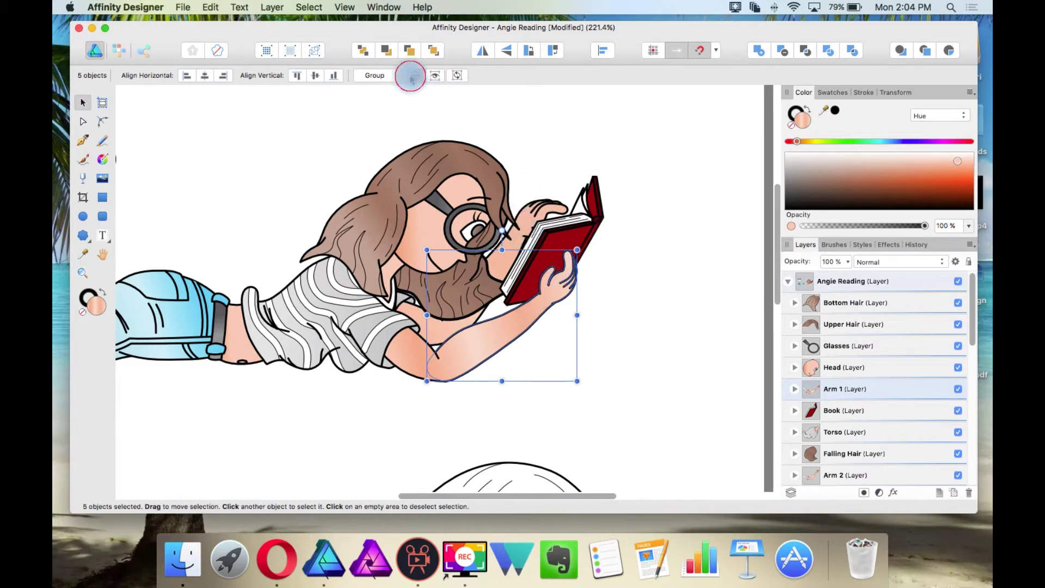
drag(502, 314, 448, 364)
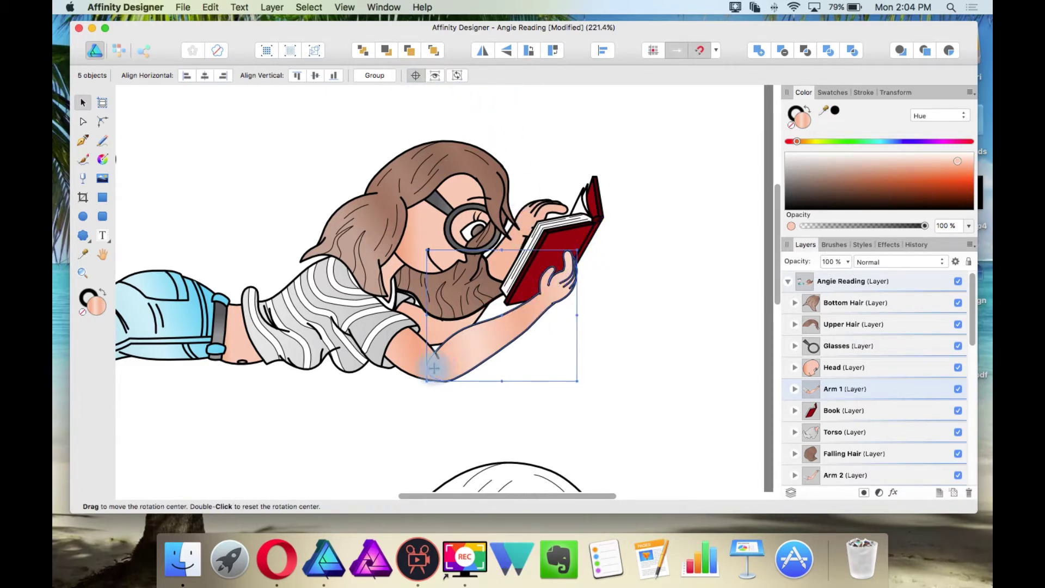
drag(581, 246, 528, 288)
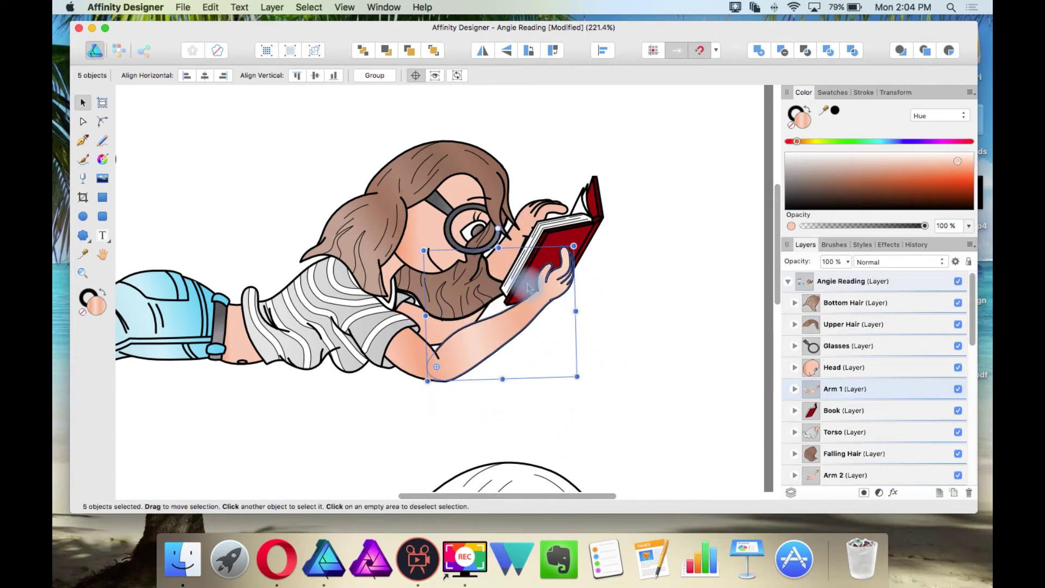
key(super+z)
Clear the selection, select the hand curve gripping the book's front cover, and try to move it away from the book.
scroll(553, 275, up, 5)
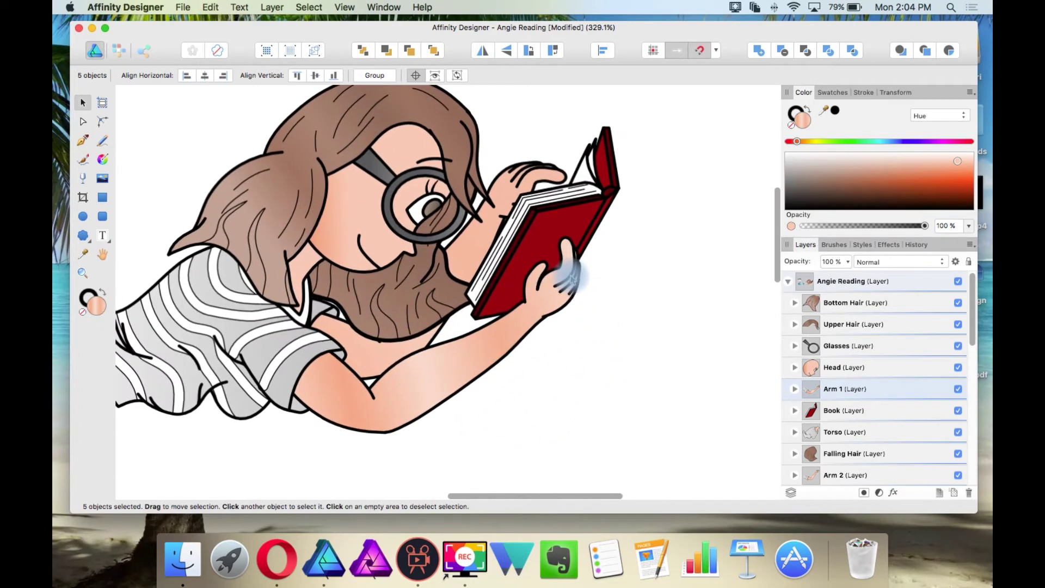
click(604, 283)
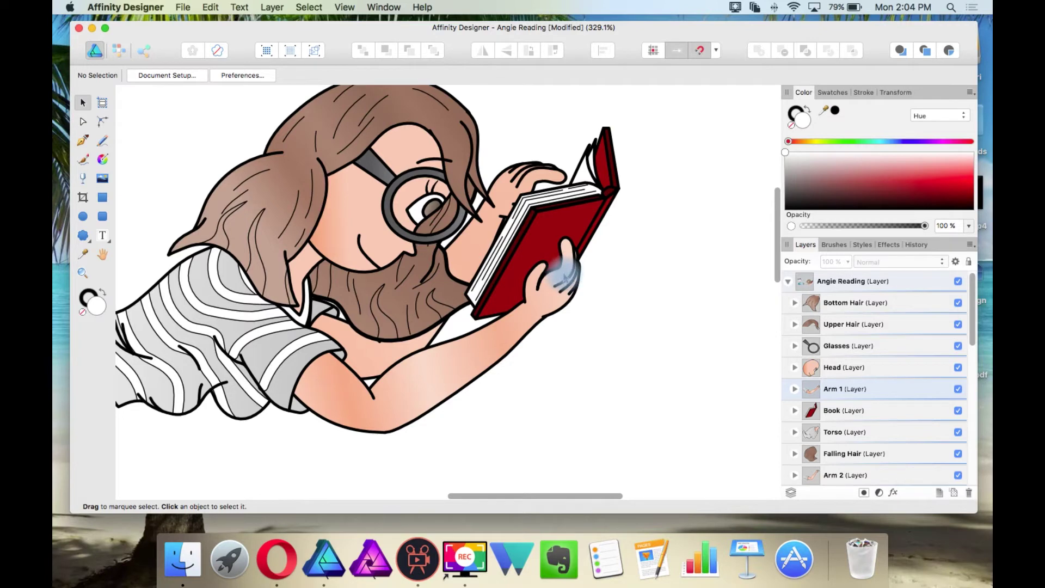
click(557, 282)
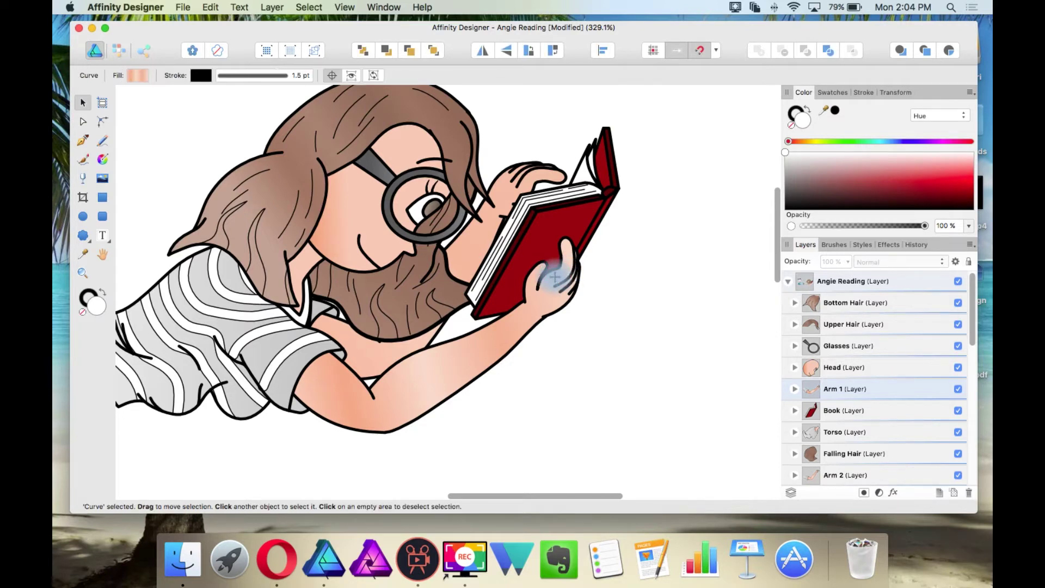
mouse_move(557, 281)
mouse_down()
mouse_move(629, 317)
mouse_move(648, 313)
mouse_move(621, 297)
mouse_up()
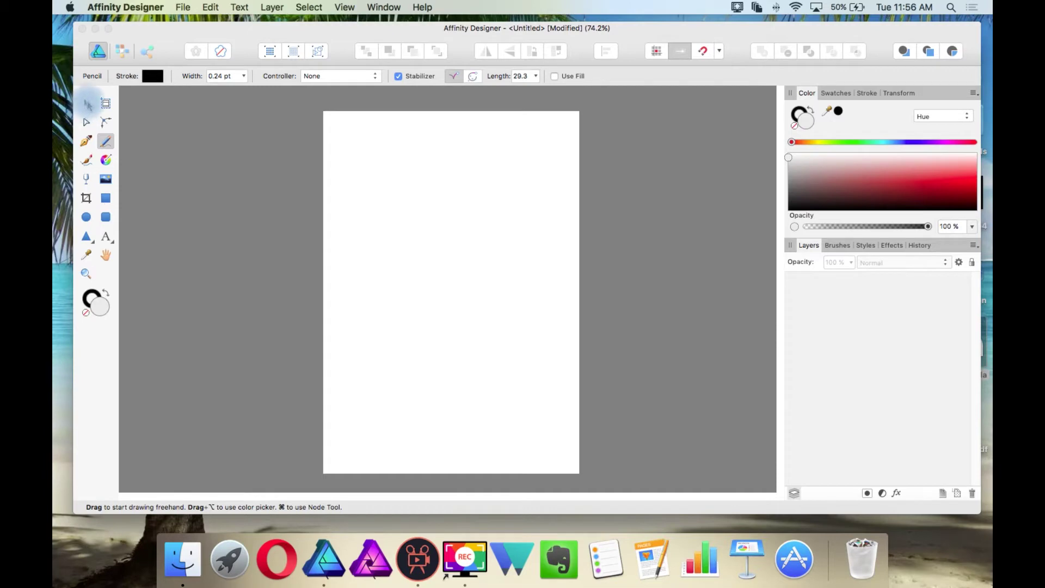
Change the blank A4 document from portrait to landscape, 297 × 210 mm.
click(86, 103)
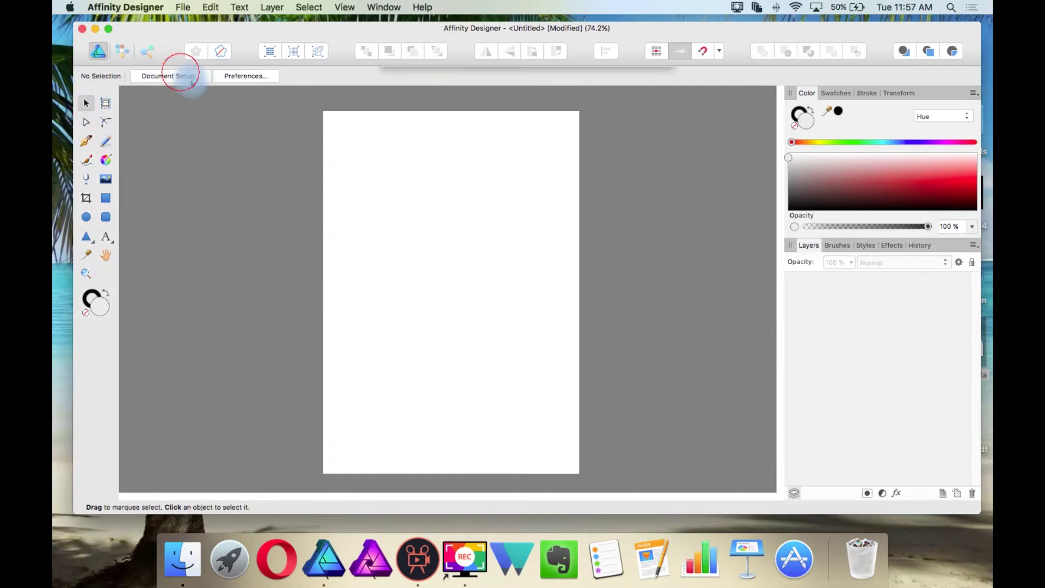
click(180, 76)
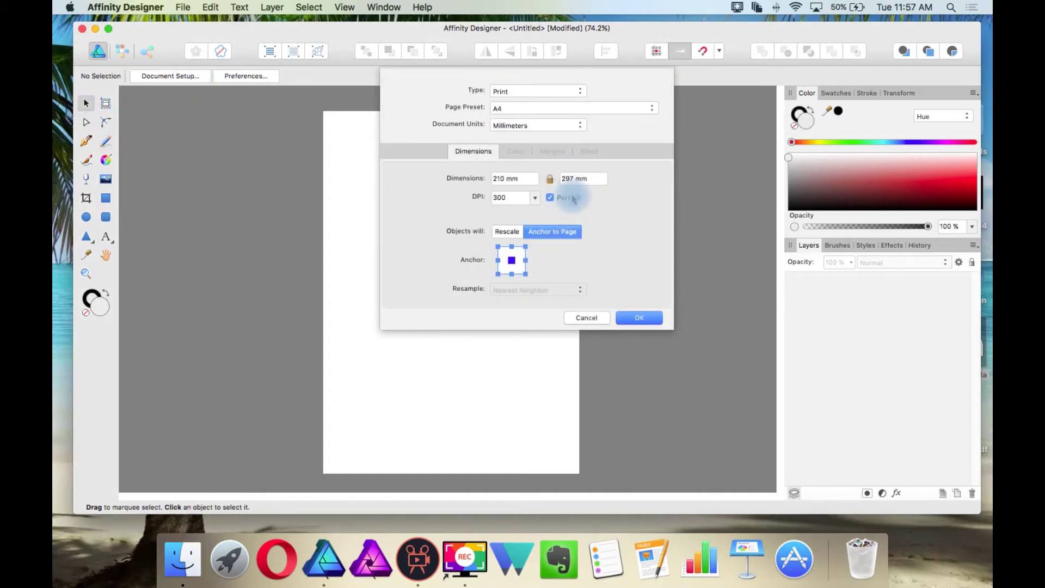
click(551, 198)
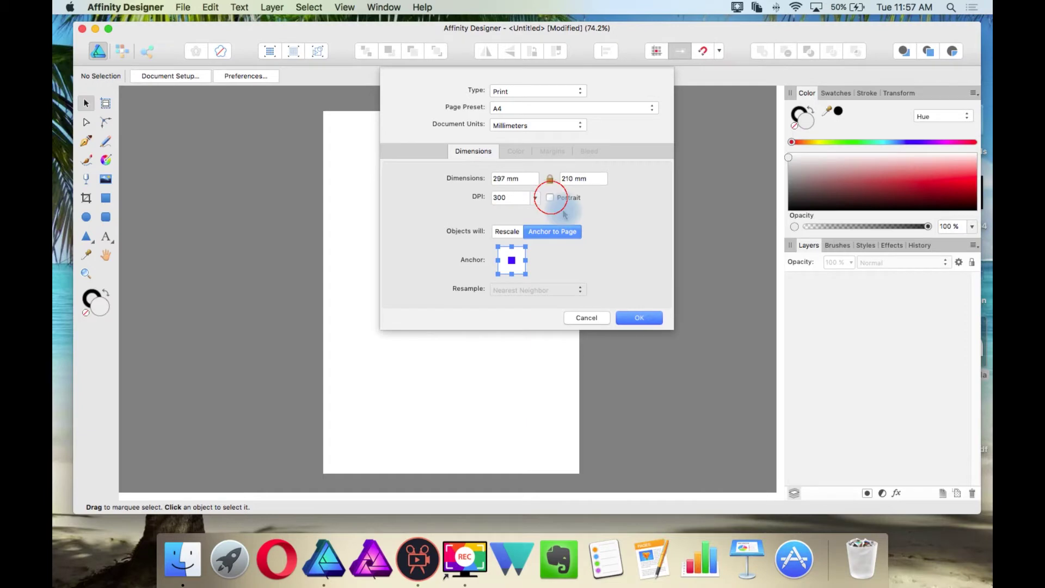
click(649, 318)
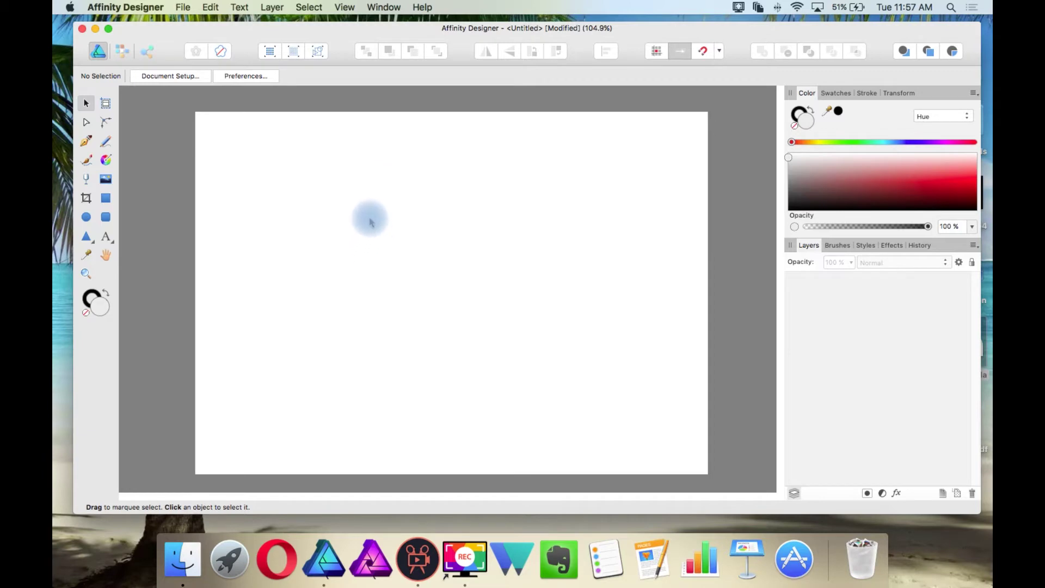
Set up the Pencil tool with a 2 pt stroke width and the stabilizer turned off.
click(106, 141)
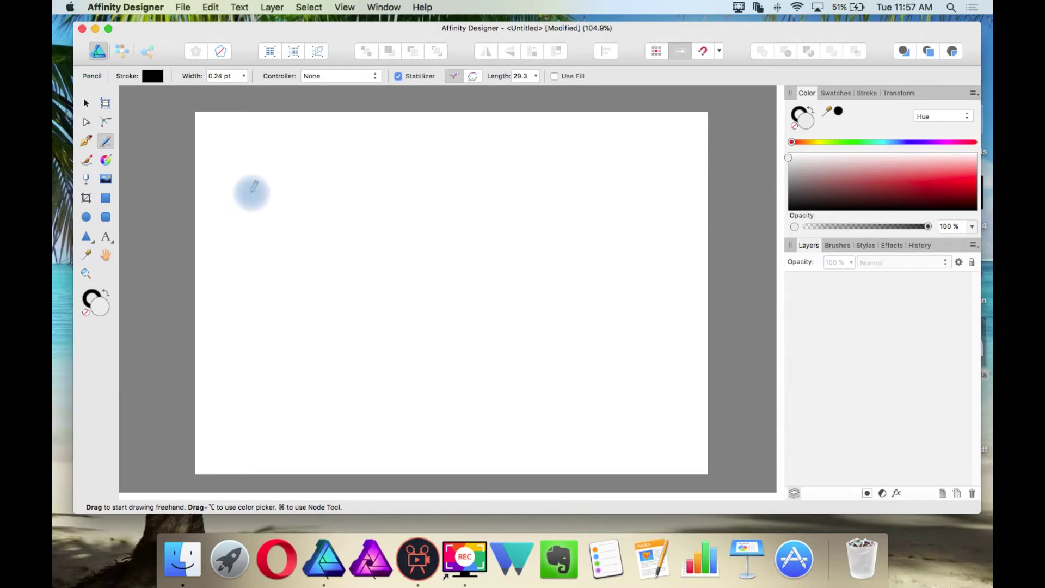
click(244, 77)
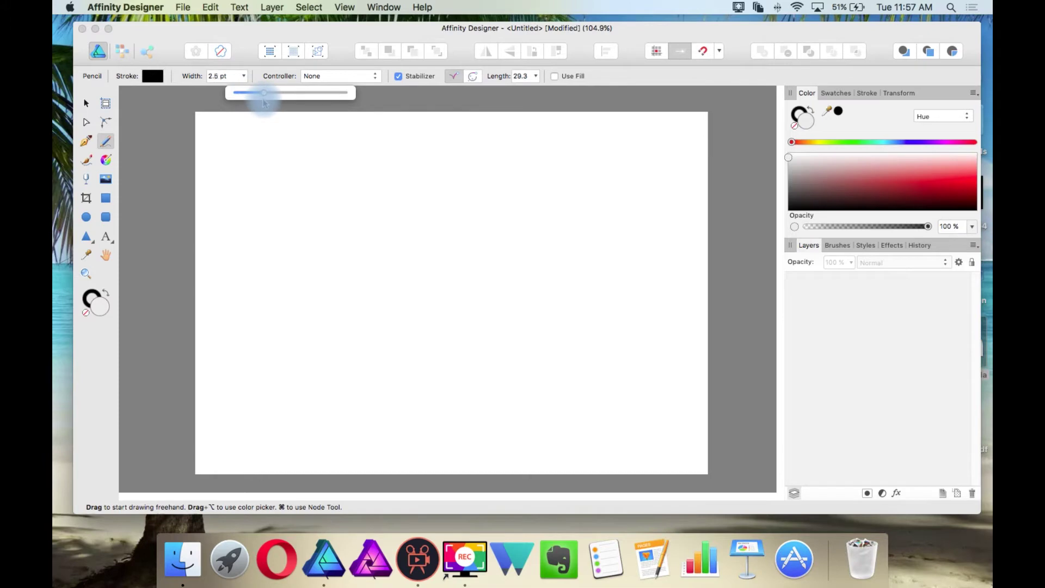
click(263, 102)
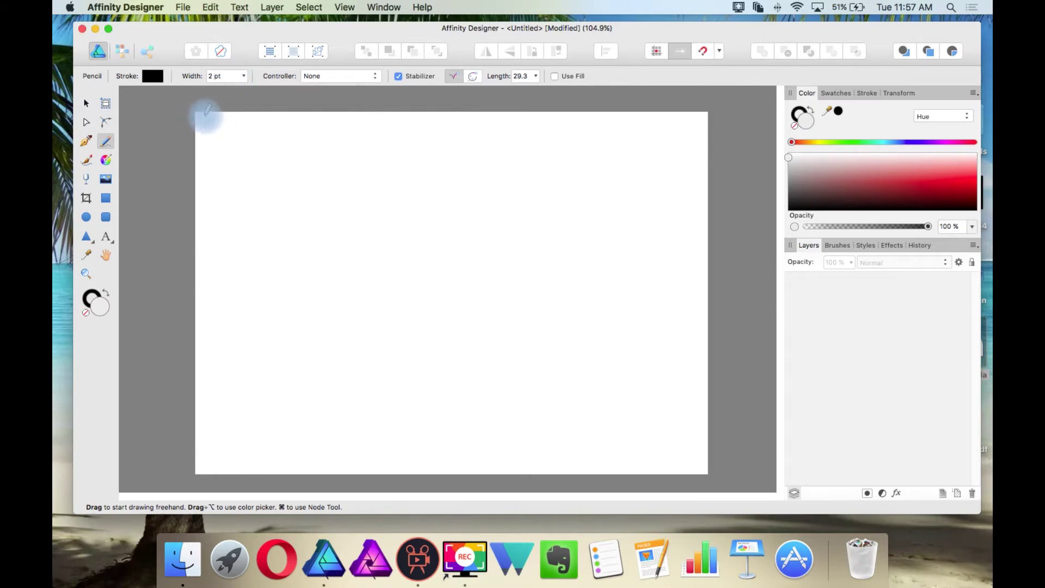
click(399, 77)
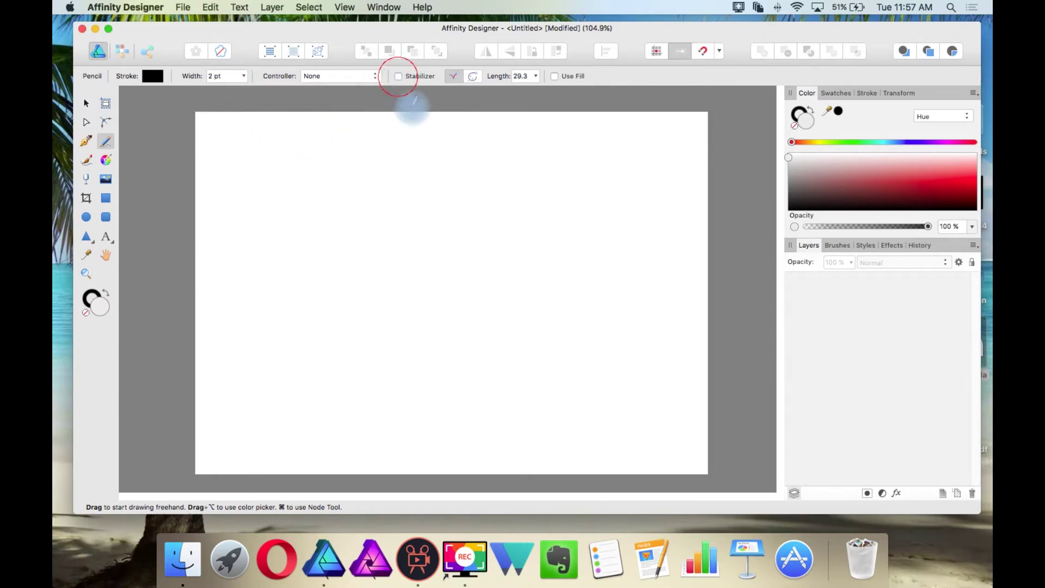
Draw a wavy freehand test stroke across the upper half of the page and undo it.
mouse_move(266, 232)
mouse_down()
mouse_move(273, 206)
mouse_move(316, 182)
mouse_move(297, 229)
mouse_move(349, 200)
mouse_move(371, 213)
mouse_move(366, 242)
mouse_move(477, 257)
mouse_up()
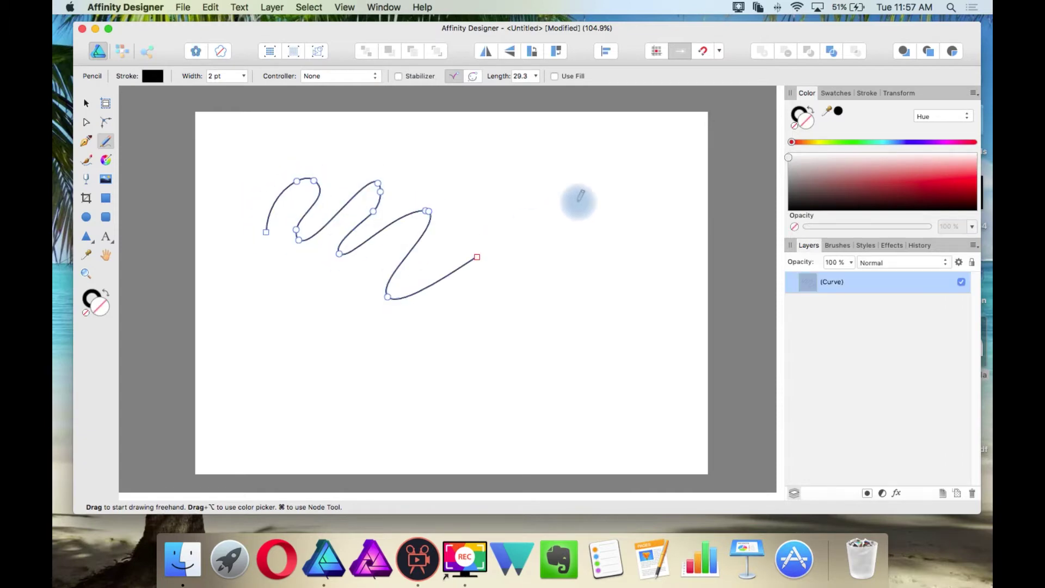
key(super+z)
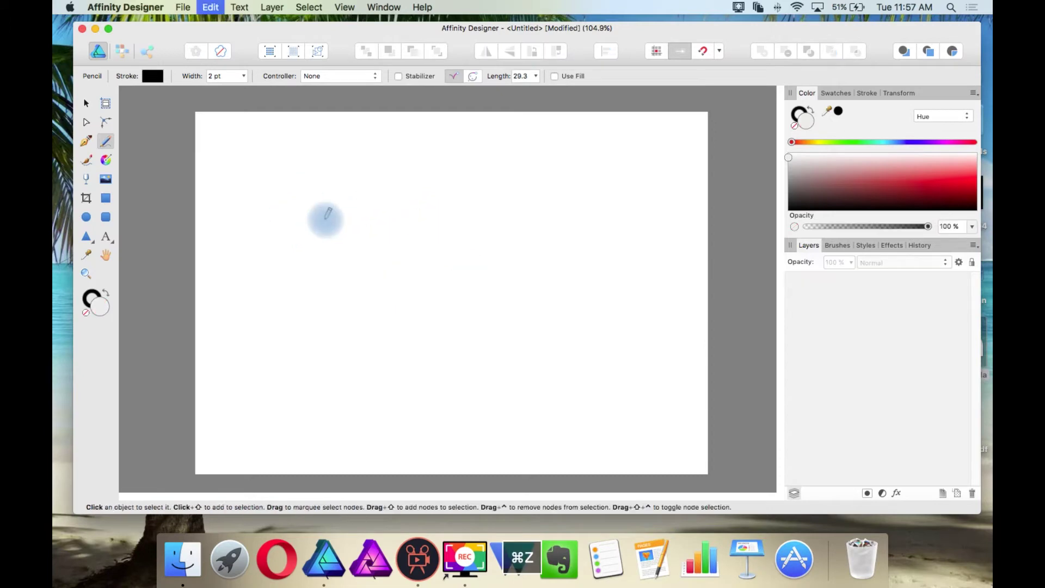
Draw a short freehand arch with the Pencil tool in the upper middle of the page.
mouse_move(327, 250)
mouse_down()
mouse_move(334, 226)
mouse_move(361, 213)
mouse_move(390, 221)
mouse_up()
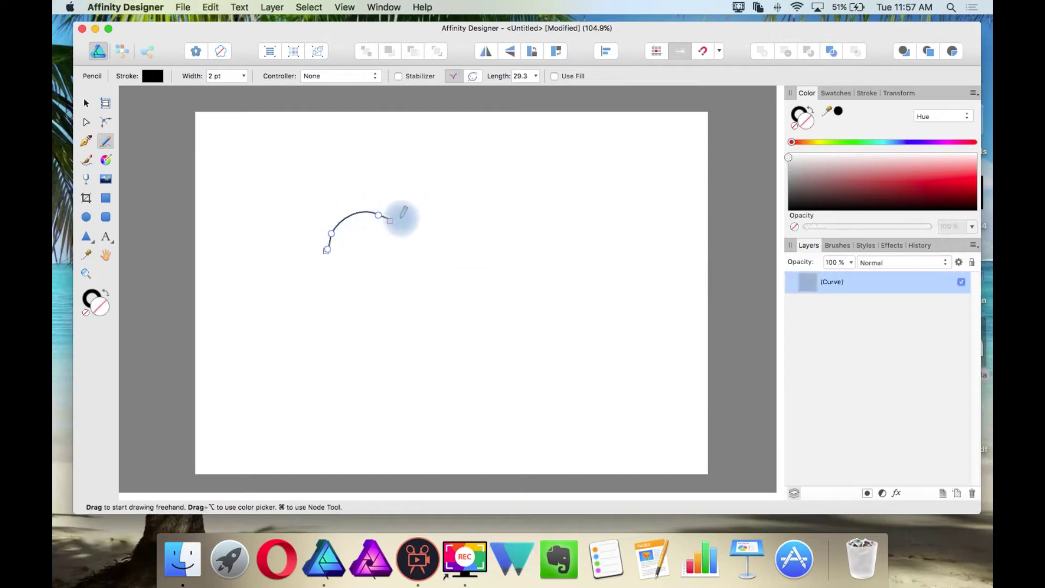
Undo the short freehand arch and turn on the Pencil tool's stabilizer.
key(super+z)
click(398, 76)
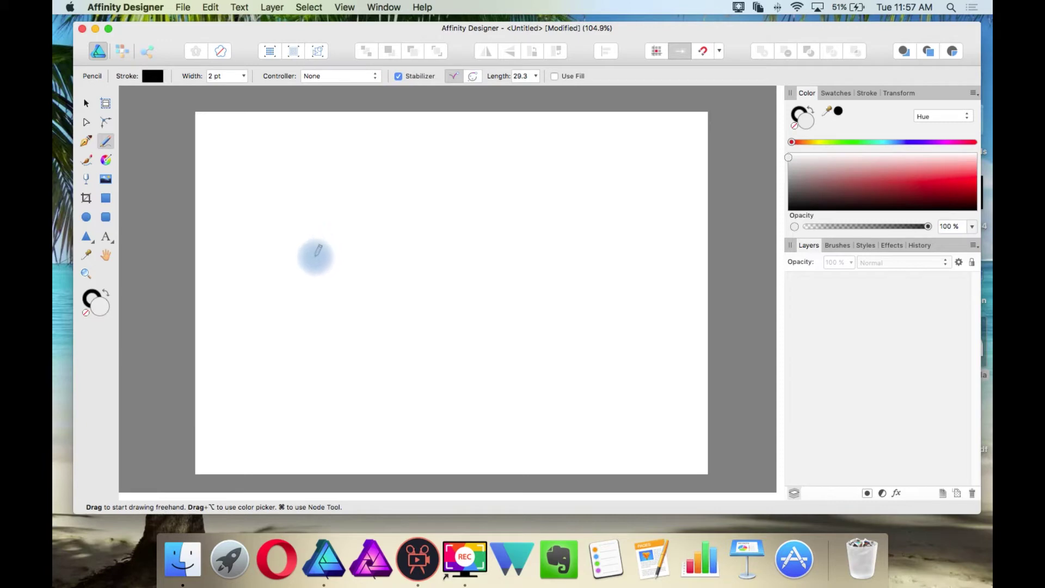
Draw a stabilized freehand test arch in the upper half of the page, undo it and return to the Pencil tool.
mouse_move(318, 245)
mouse_down()
mouse_move(341, 211)
mouse_move(387, 202)
mouse_move(424, 226)
mouse_move(444, 248)
mouse_up()
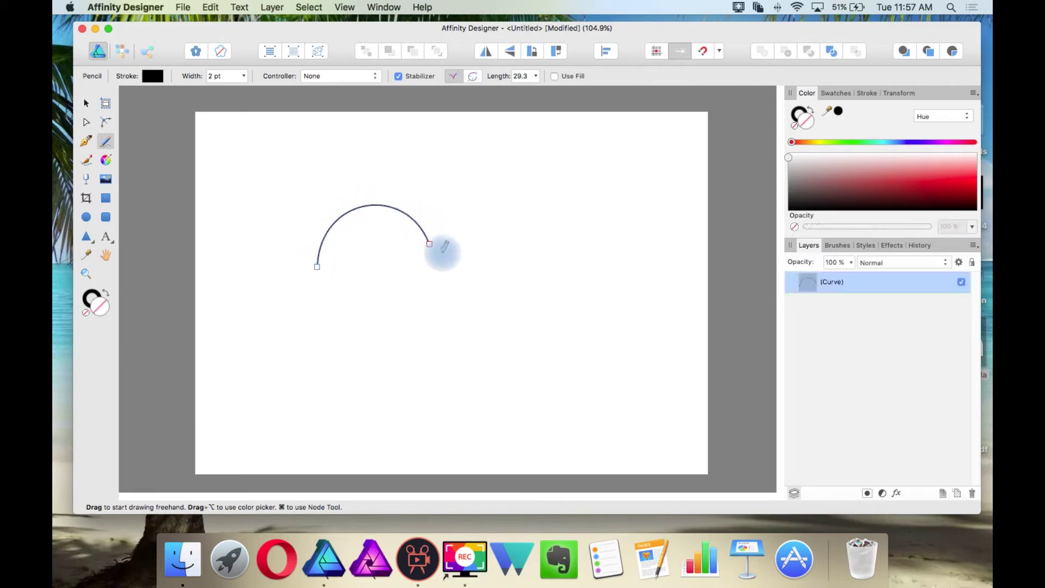
key(super+z)
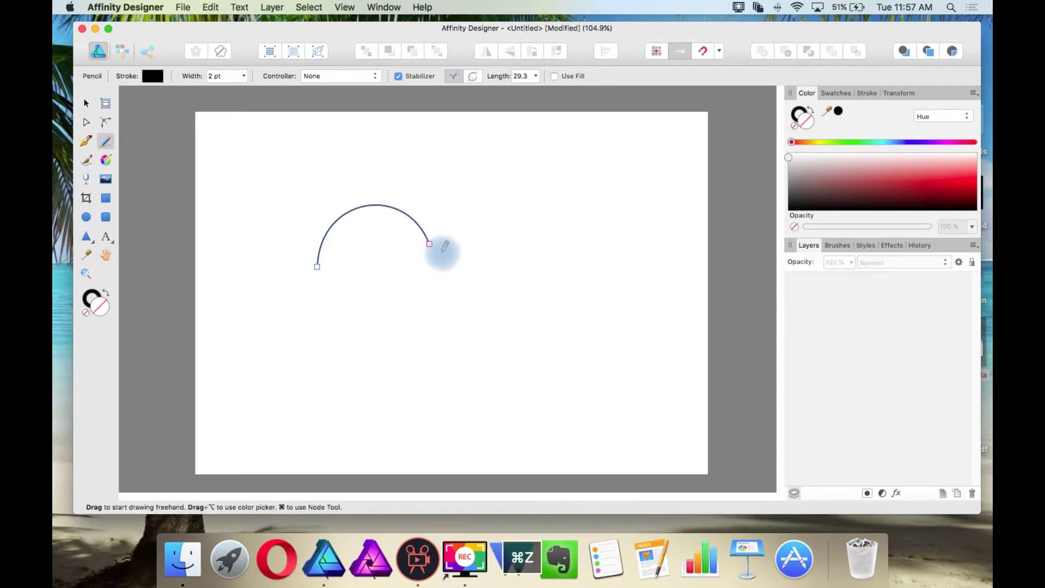
click(86, 103)
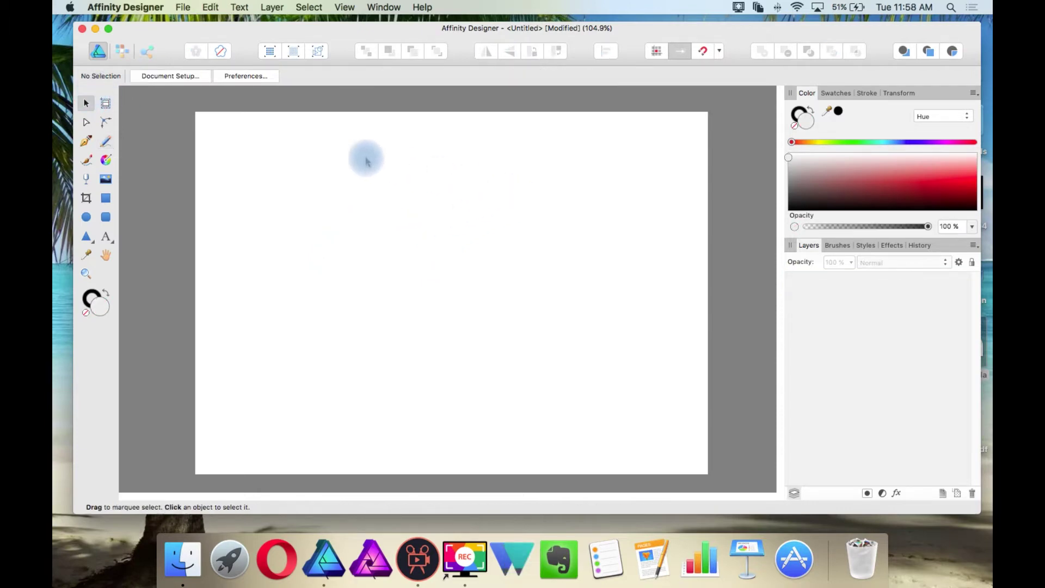
click(107, 142)
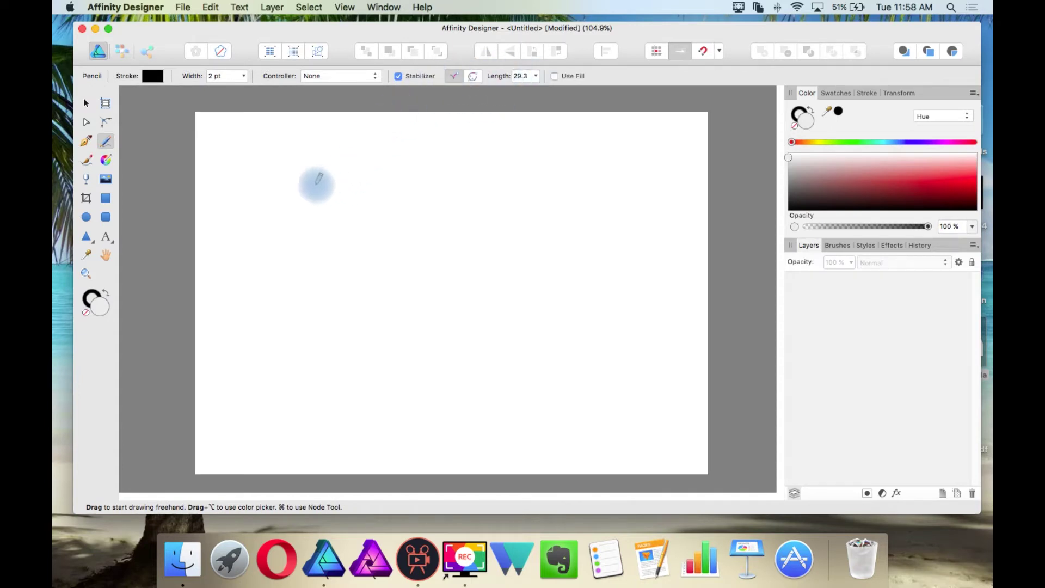
Set the stabilizer length to 59.9 and draw a long horizontal test line across the upper half of the page.
drag(536, 76, 543, 95)
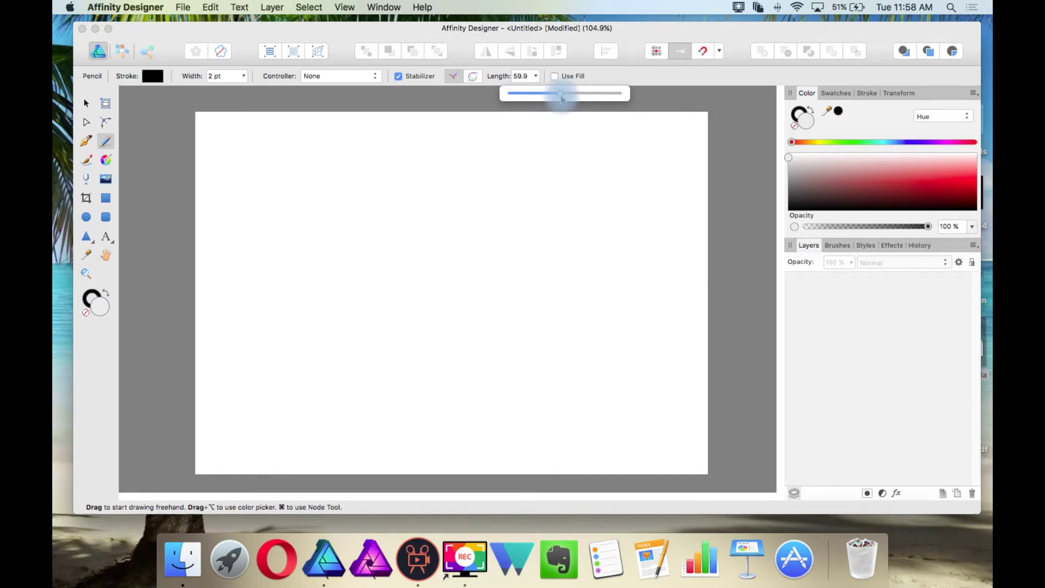
click(562, 99)
drag(307, 211, 544, 209)
Reduce the stabilizer length to 11.7, draw a short horizontal test line below the first, and remove both test lines.
click(536, 77)
drag(550, 94, 494, 109)
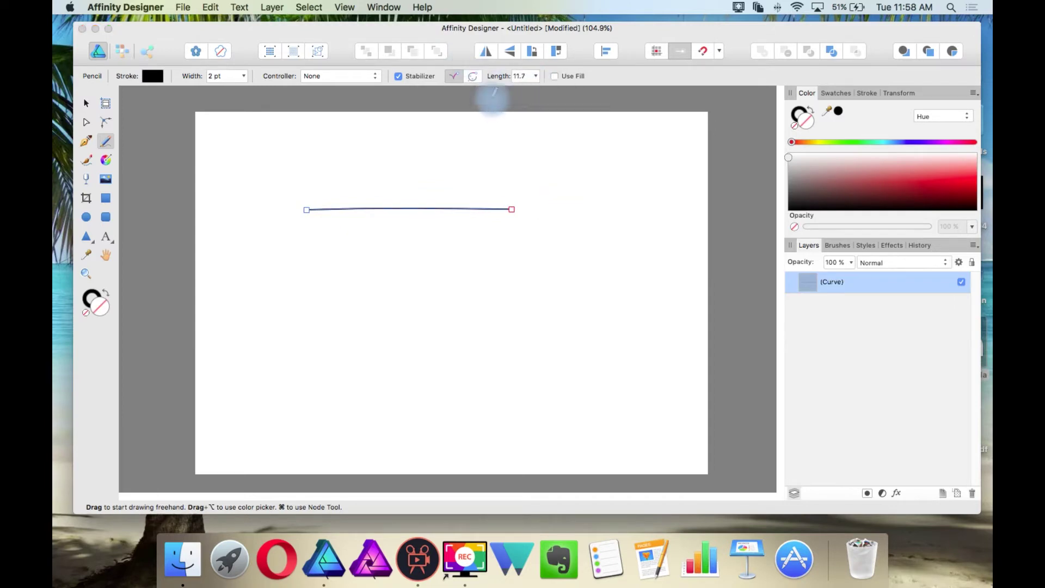
drag(304, 265, 336, 265)
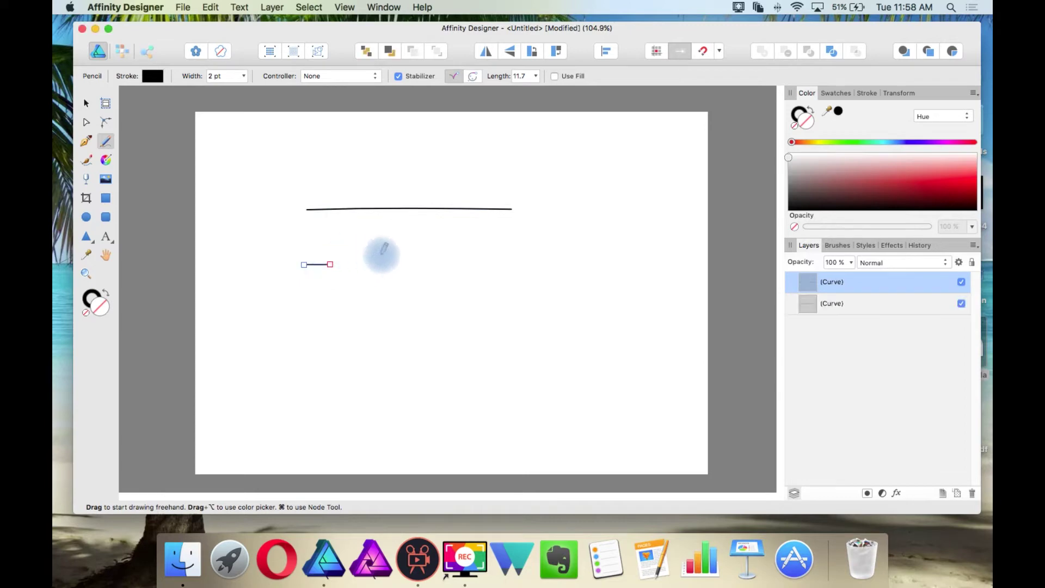
key(BackSpace)
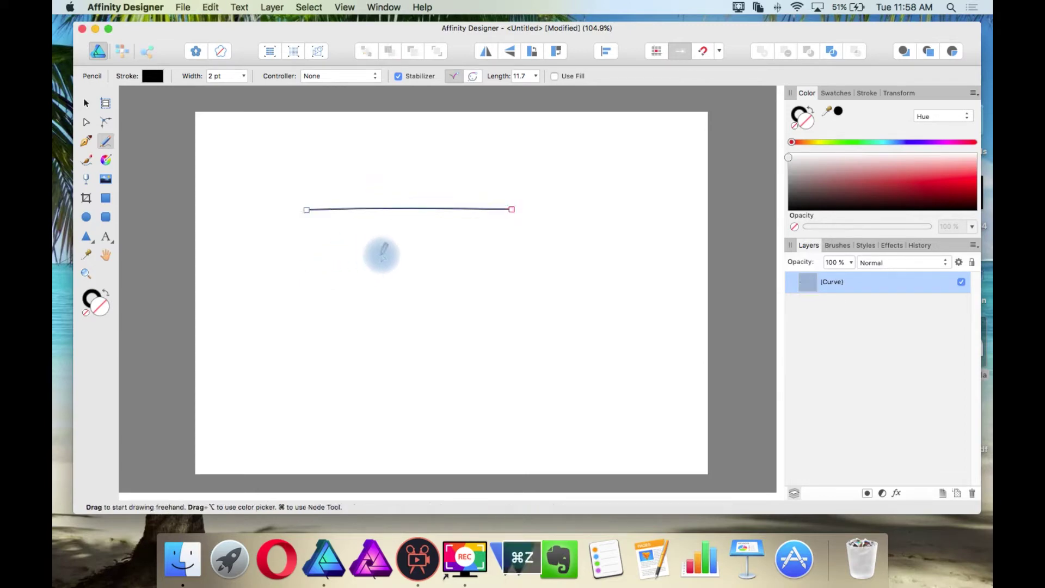
key(BackSpace)
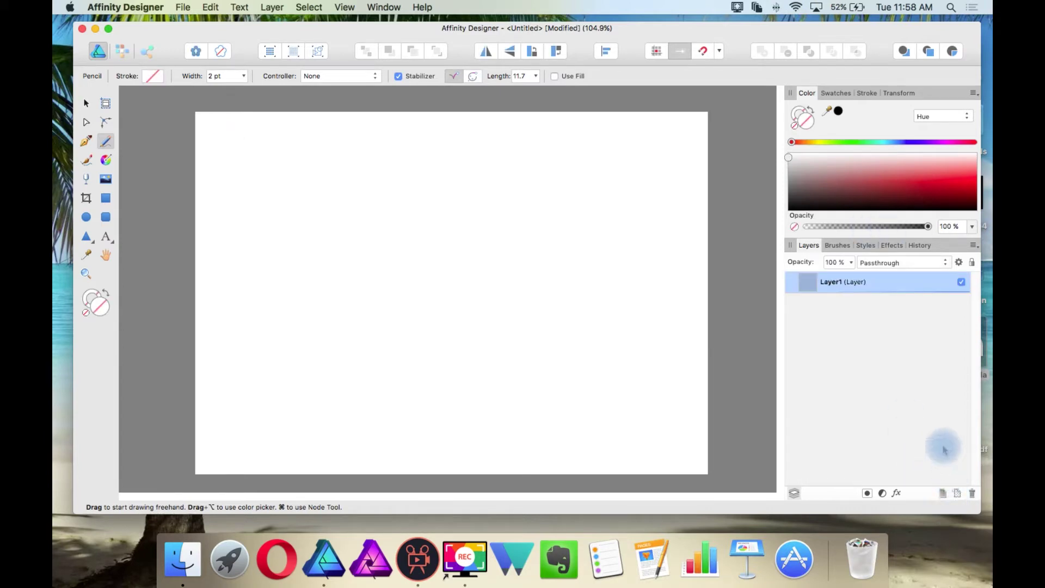
Add a new layer and name it Head.
double_click(834, 283)
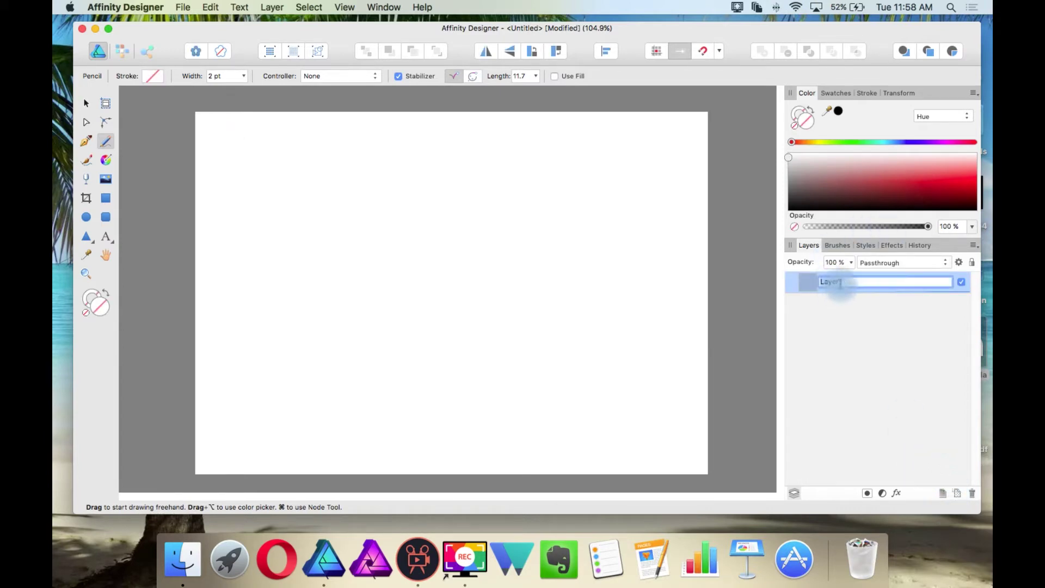
text(Hea)
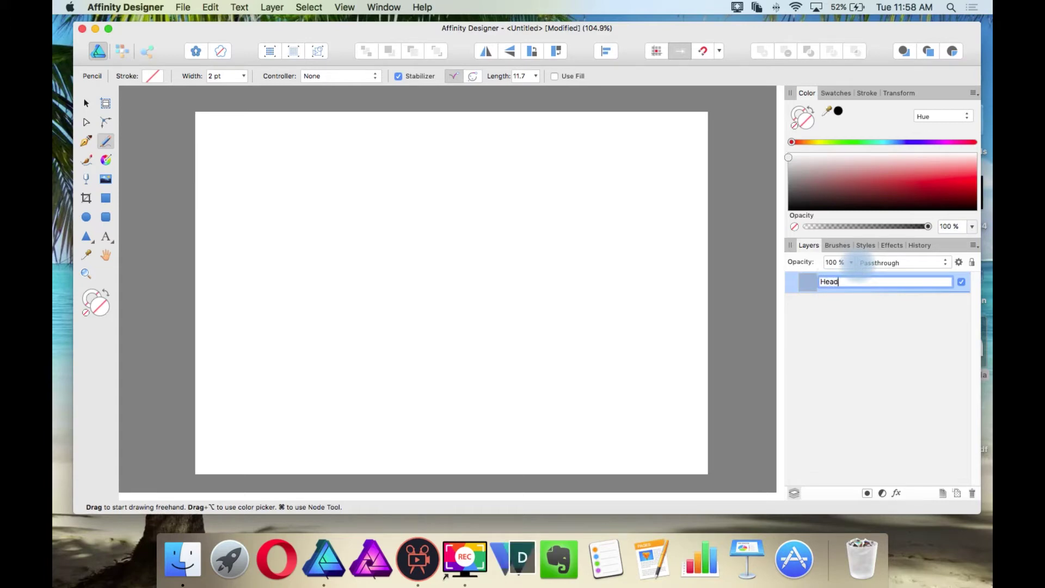
text(d)
key(Return)
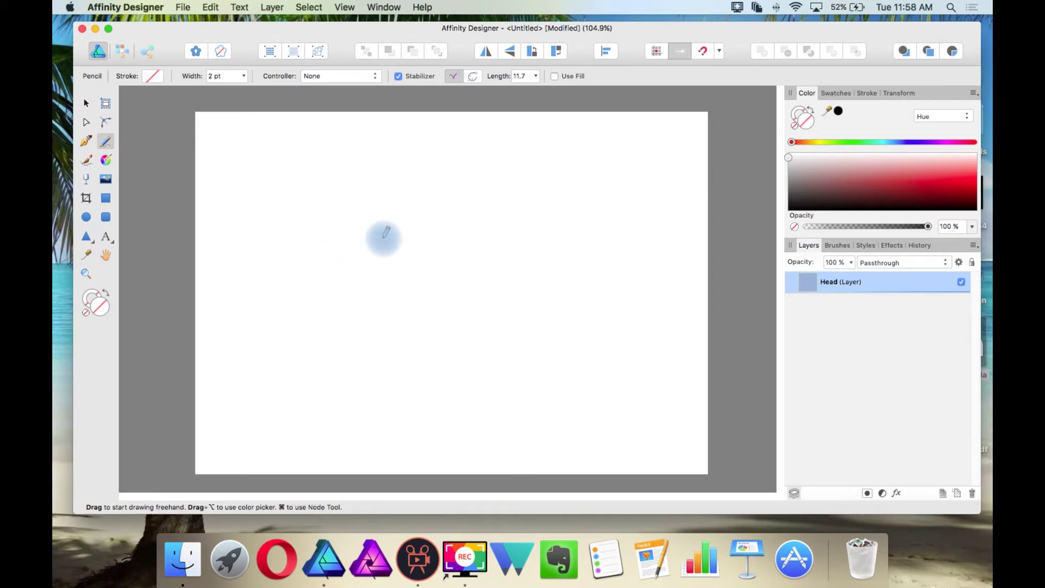
Set the Pencil tool's stabilizer length to 20.1.
scroll(457, 229, up, 5)
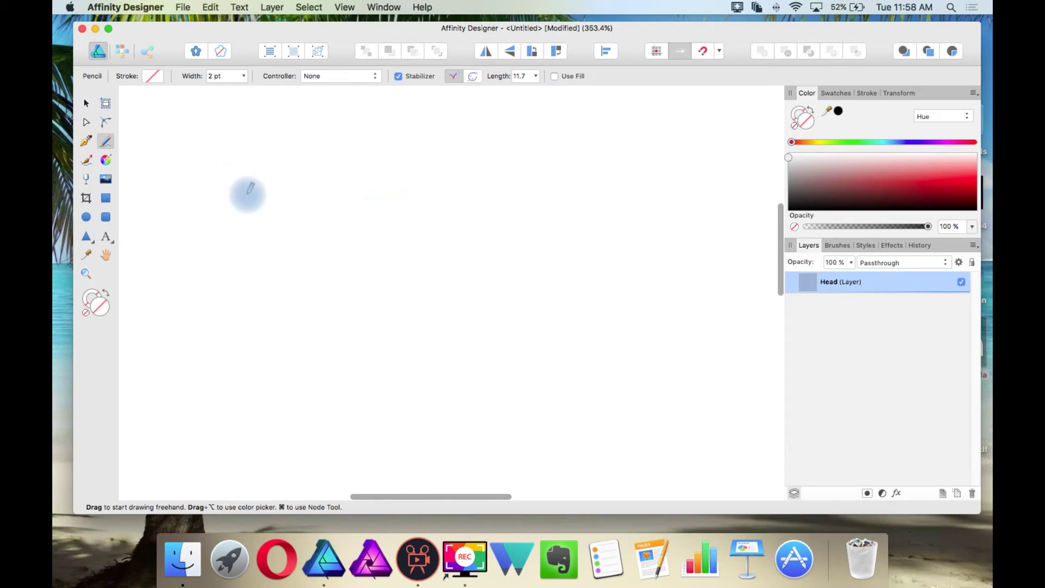
drag(535, 76, 543, 100)
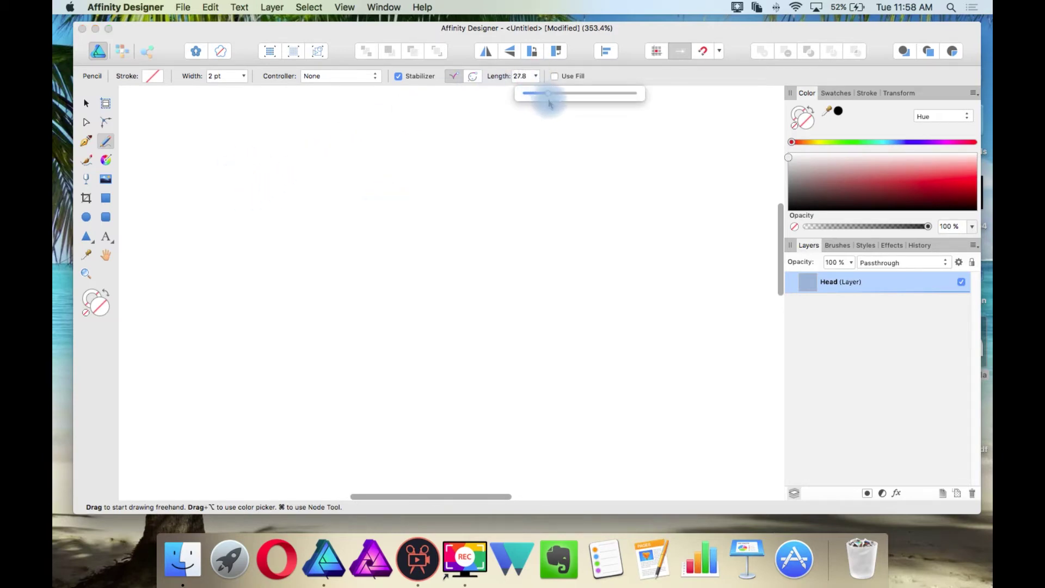
drag(543, 105, 543, 87)
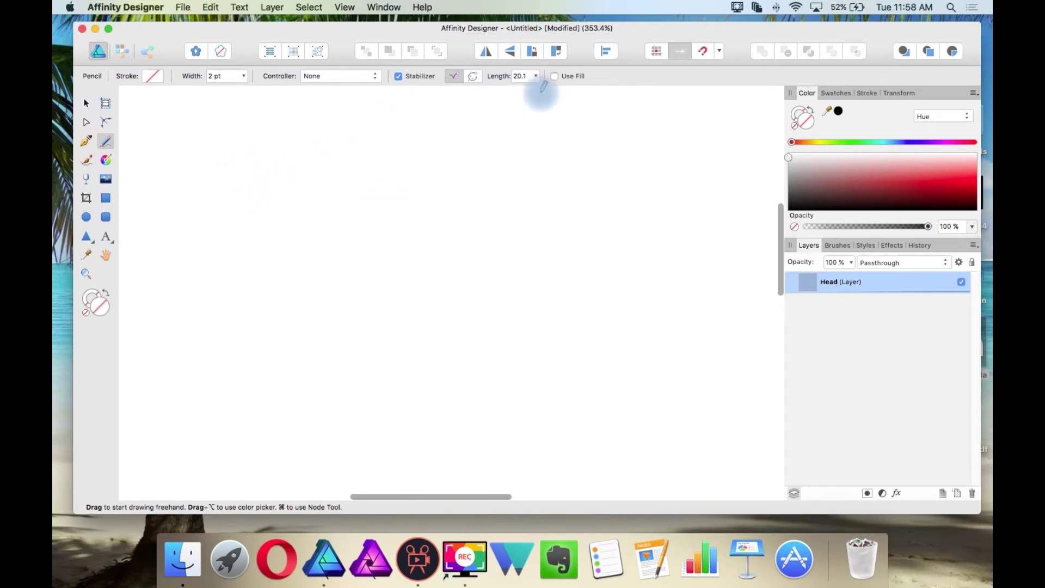
Draw the frog head's outline freehand on the Head layer, with two rounded eye bumps on top and a wide oval jaw below.
mouse_move(311, 214)
mouse_down()
mouse_move(311, 197)
mouse_move(364, 166)
mouse_move(390, 173)
mouse_up()
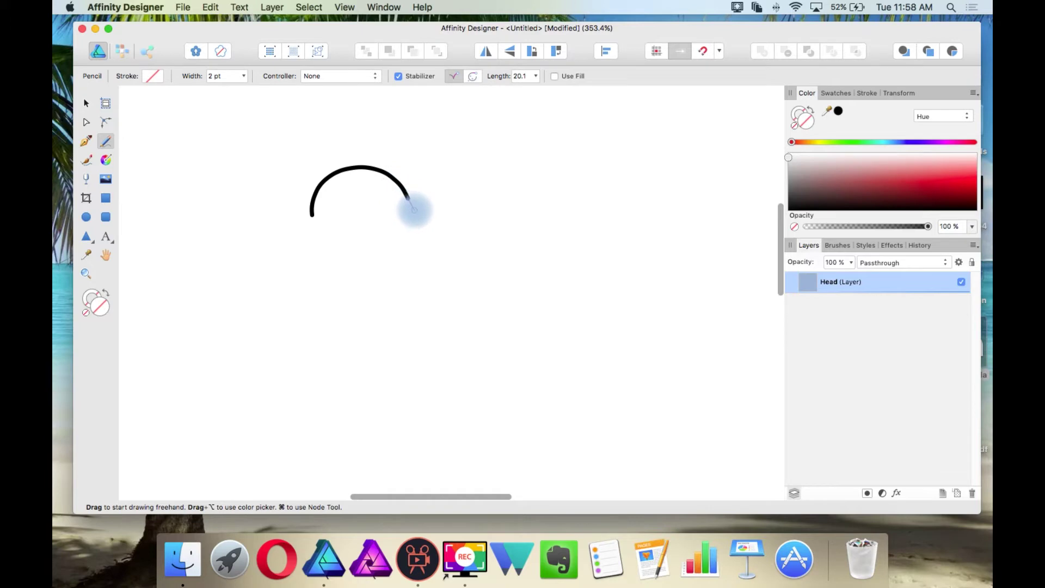
drag(451, 176, 491, 166)
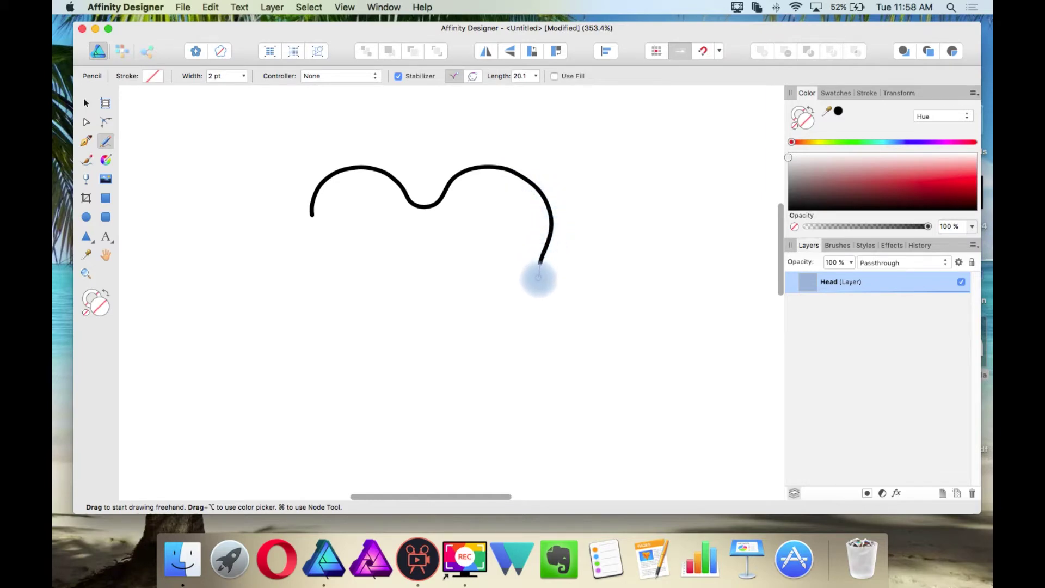
drag(538, 276, 553, 302)
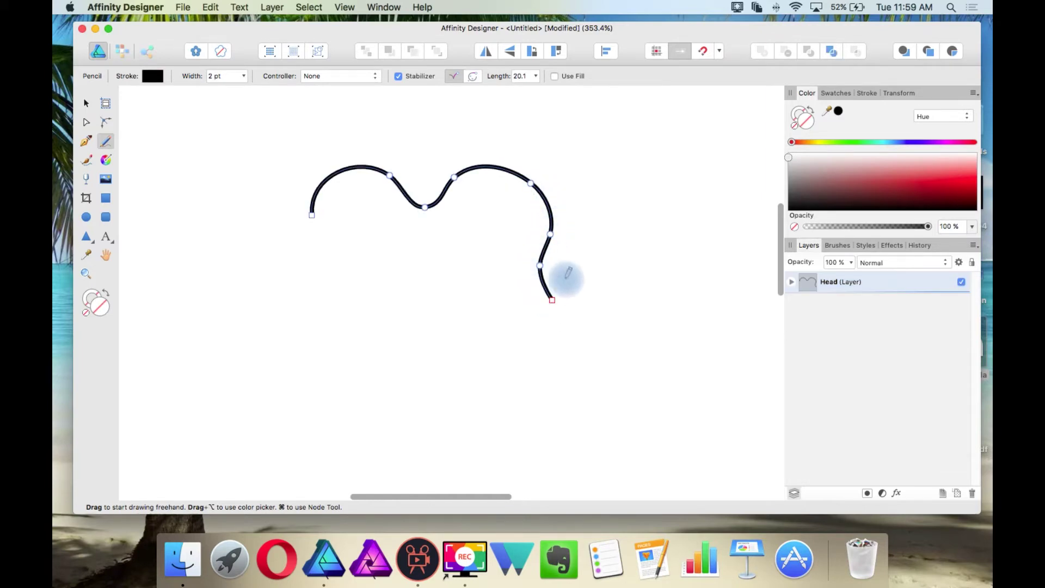
drag(311, 215, 312, 226)
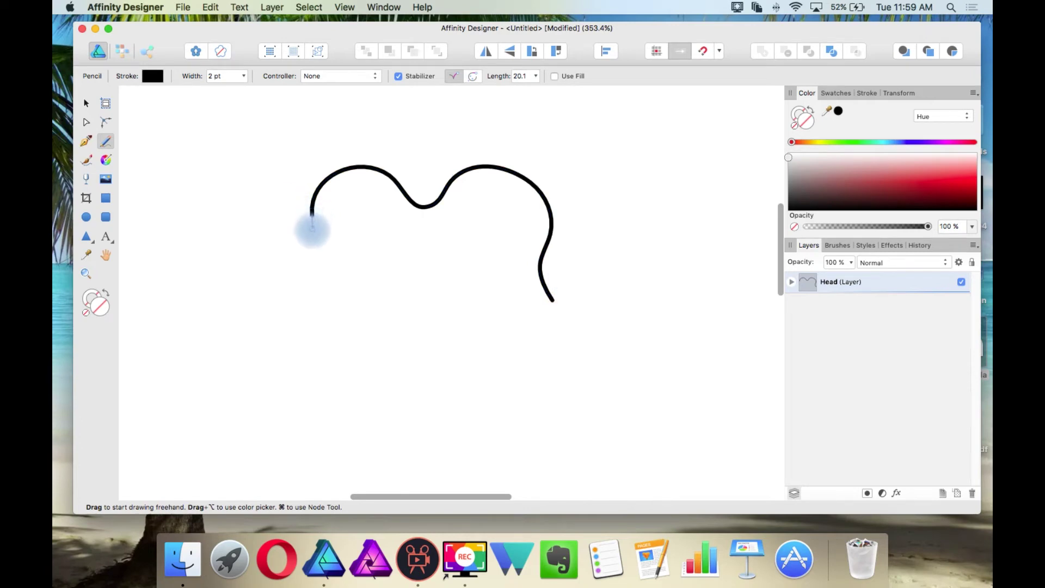
mouse_move(324, 279)
mouse_down()
mouse_move(288, 331)
mouse_move(317, 380)
mouse_move(351, 400)
mouse_move(450, 416)
mouse_move(543, 406)
mouse_move(567, 387)
mouse_move(571, 328)
mouse_move(531, 292)
mouse_up()
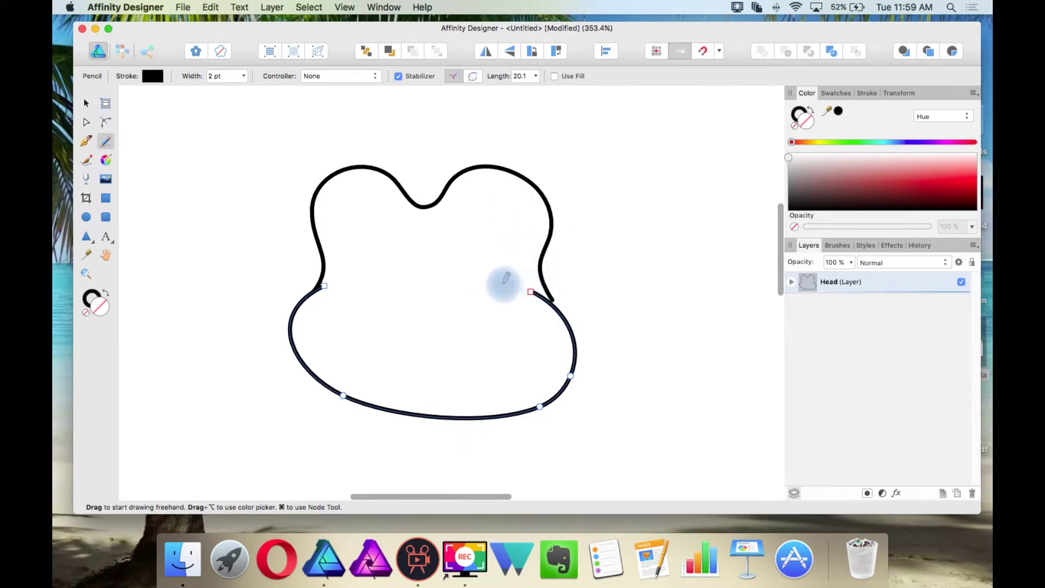
Shift the jaw curve's right-hand nodes slightly up and outward, and align the upper outline's right end node with the jaw.
key(super)
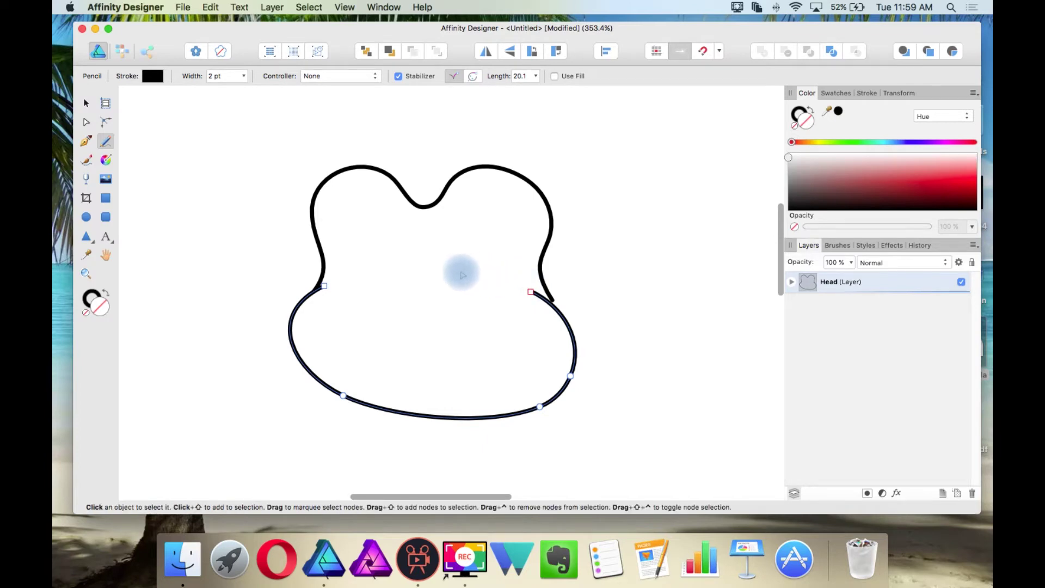
drag(455, 263, 589, 431)
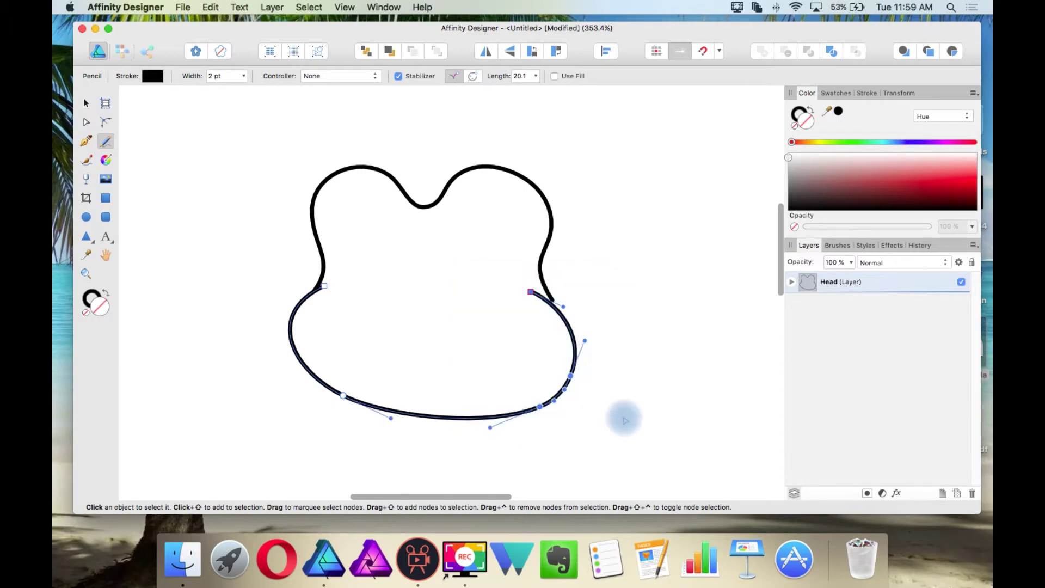
drag(572, 370, 575, 368)
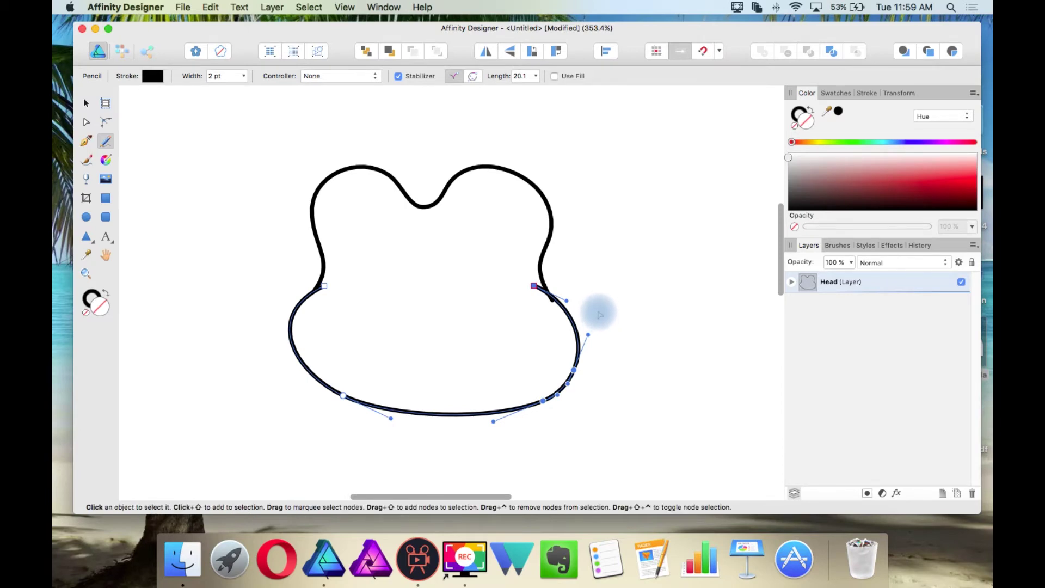
super+click(542, 275)
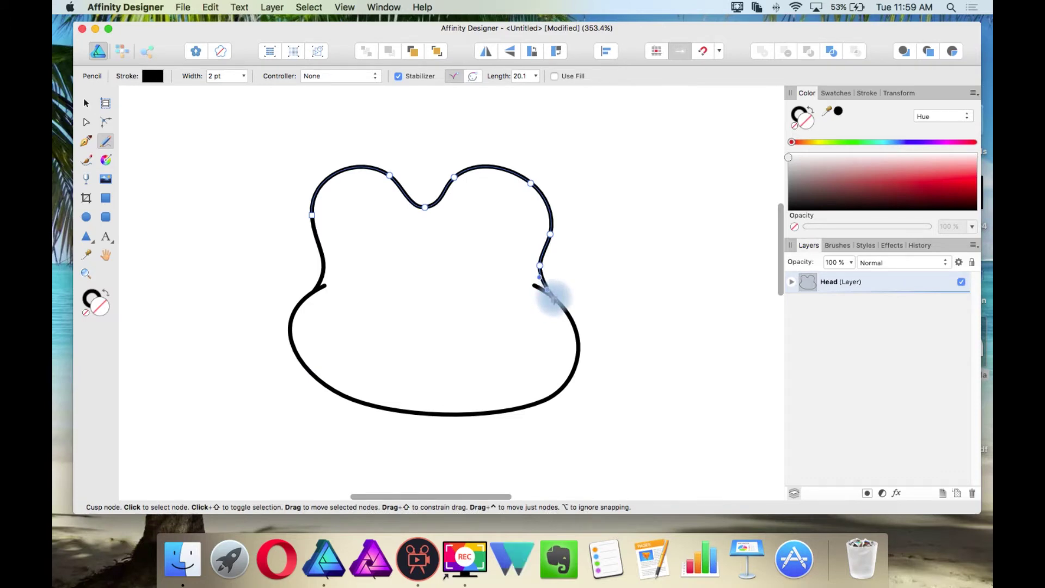
drag(551, 296, 554, 299)
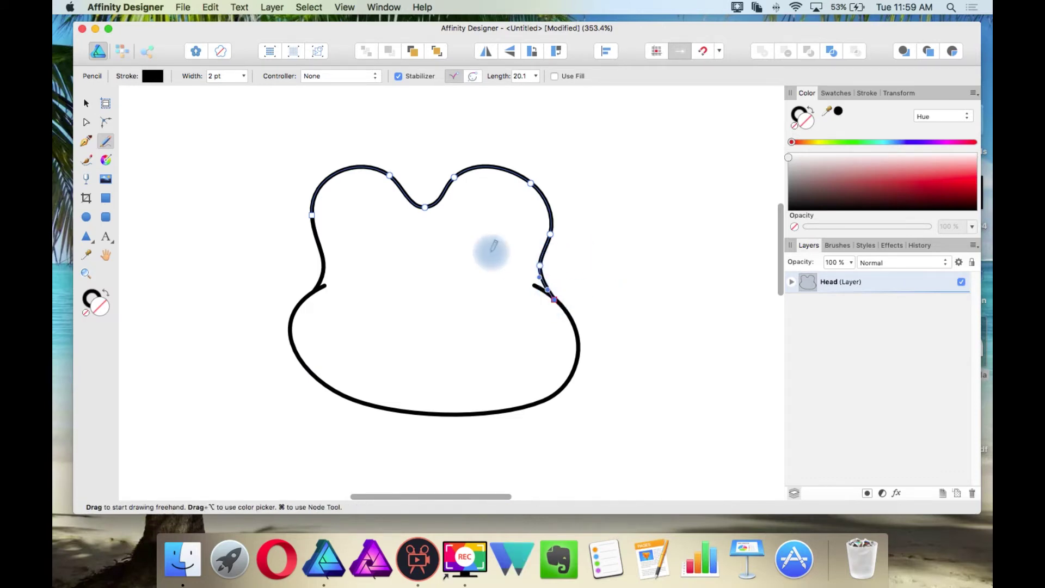
Reshape the jaw curve's lower left side with its node handles, and nudge the upper outline's right end node onto the jaw.
drag(303, 298, 323, 289)
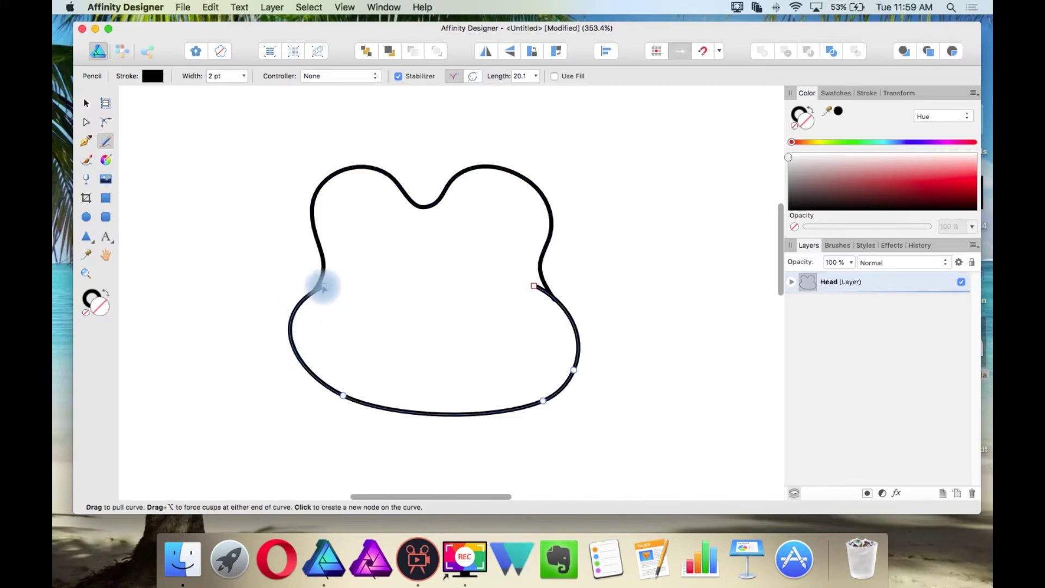
click(322, 288)
drag(294, 371, 302, 379)
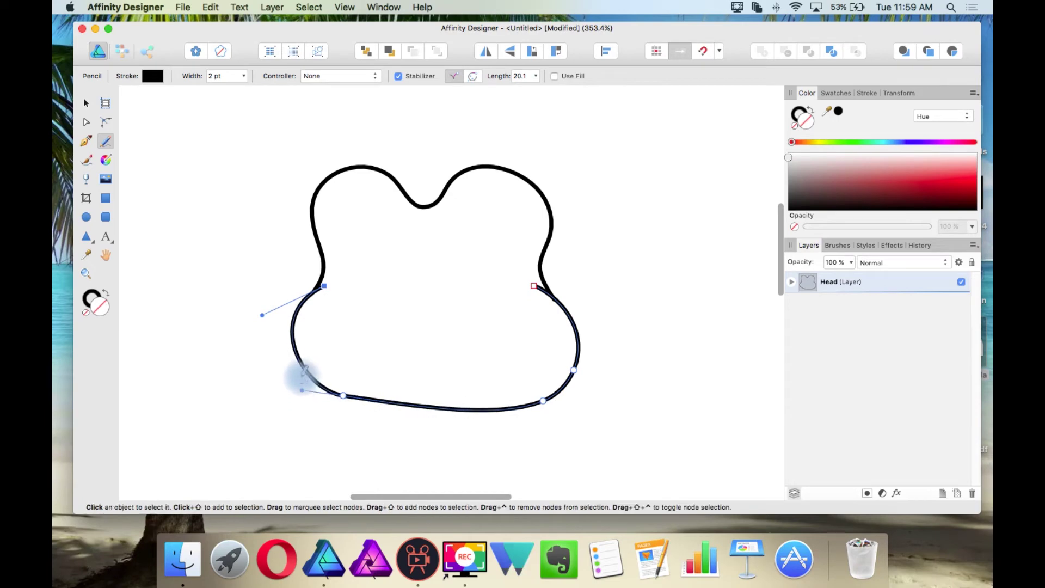
click(343, 395)
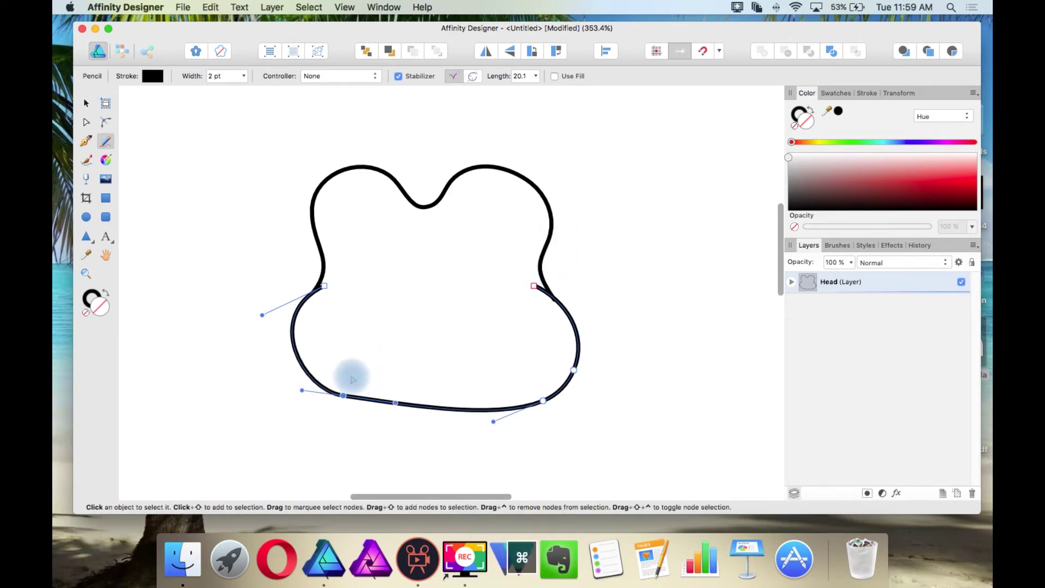
drag(397, 402, 396, 408)
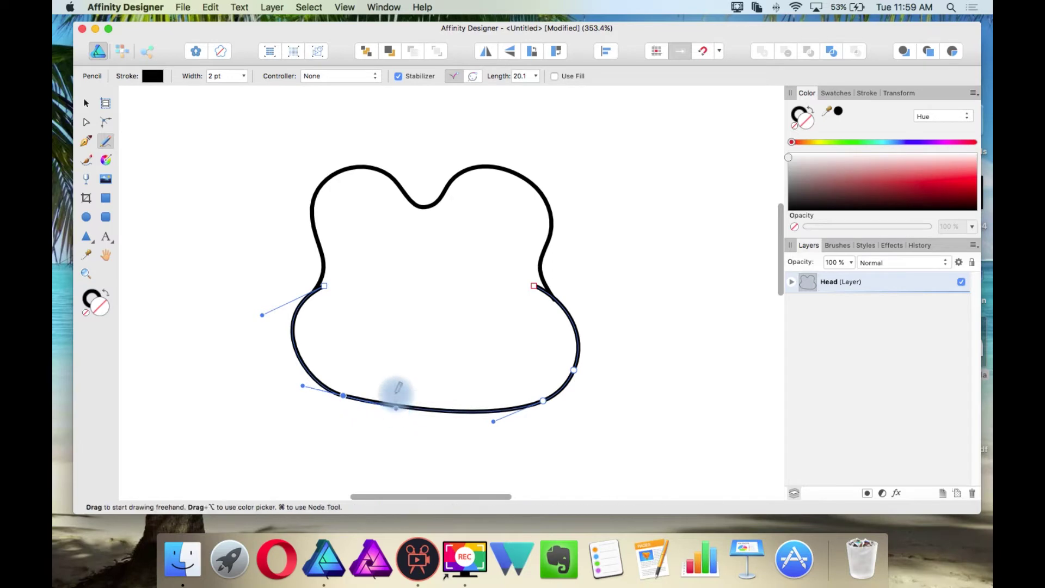
click(543, 266)
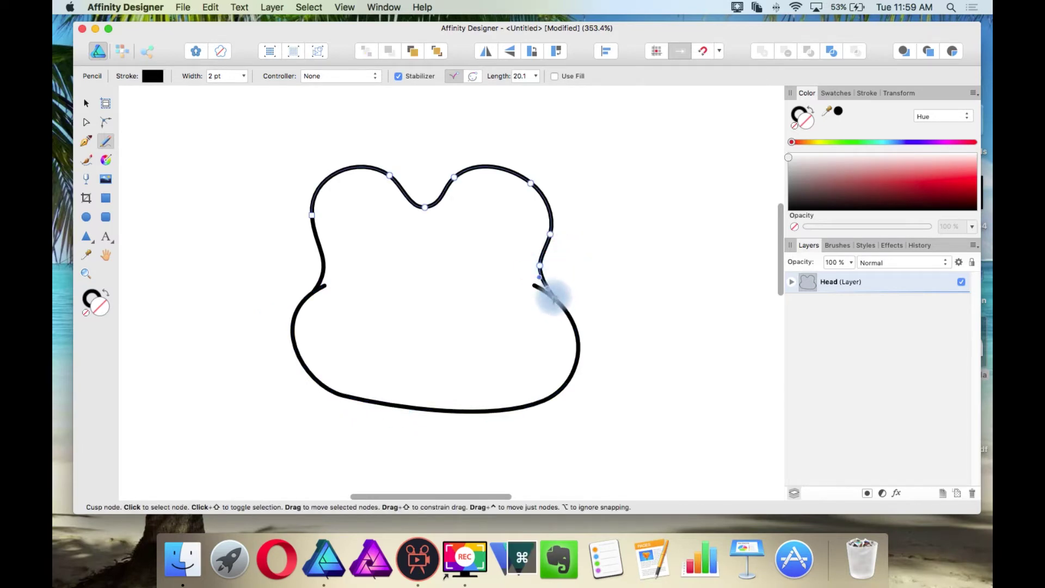
drag(552, 294, 554, 297)
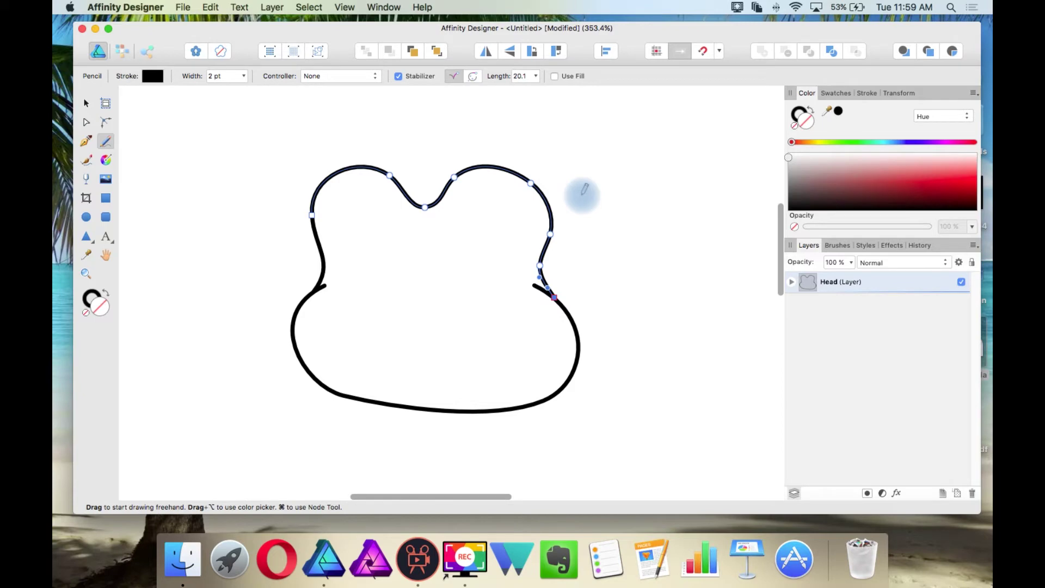
Draw a round eye outline freehand inside each of the head's two upper bumps.
mouse_move(437, 212)
mouse_down()
mouse_move(443, 235)
mouse_move(448, 205)
mouse_move(462, 196)
mouse_move(516, 192)
mouse_move(526, 243)
mouse_move(464, 273)
mouse_move(448, 266)
mouse_move(450, 217)
mouse_up()
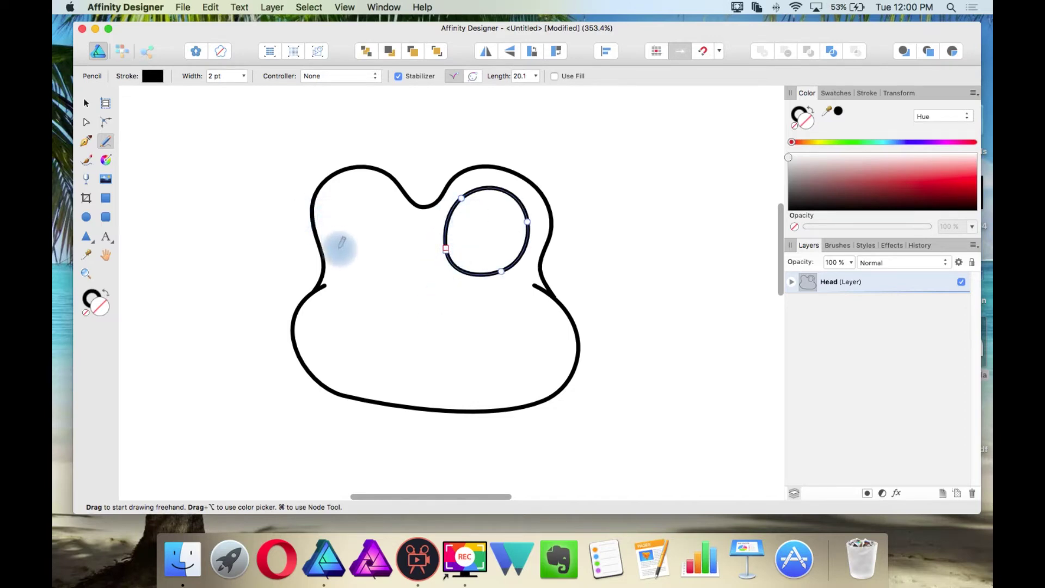
mouse_move(344, 254)
mouse_down()
mouse_move(329, 214)
mouse_move(345, 181)
mouse_move(373, 181)
mouse_move(393, 212)
mouse_up()
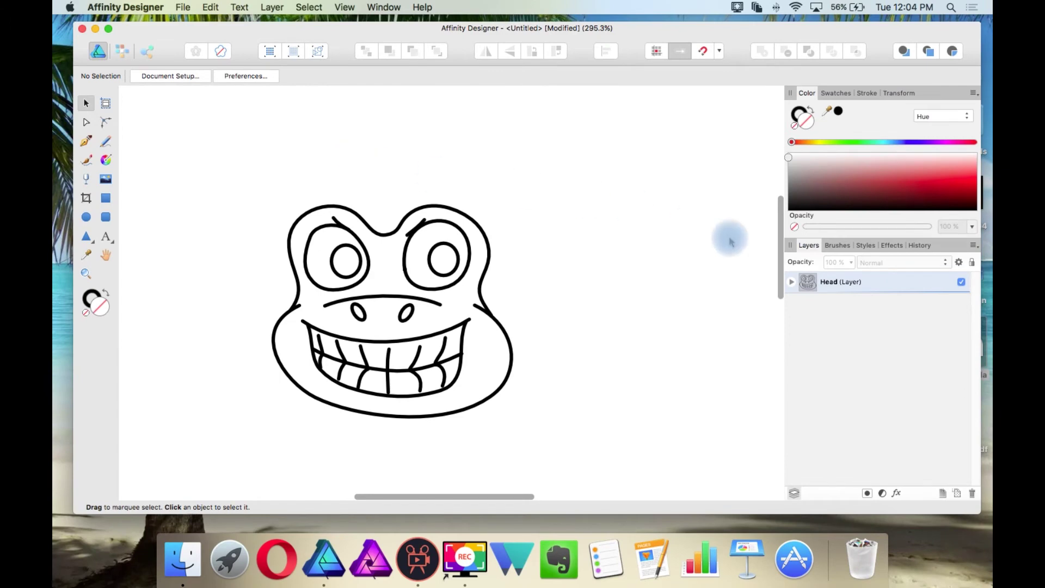
Add a new layer and place it beneath the Head layer.
click(946, 494)
drag(823, 283, 817, 318)
scroll(321, 173, up, 3)
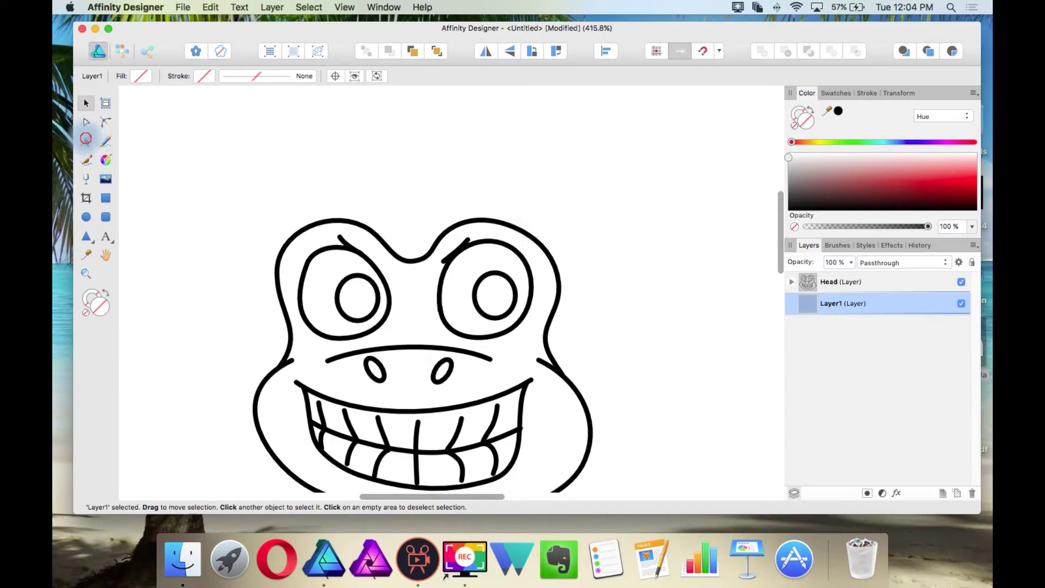
Draw a closed crown outline above the eyes with the Pen tool, with three points and a curved bottom edge.
click(85, 138)
click(321, 232)
click(318, 107)
click(382, 168)
click(426, 103)
click(471, 172)
click(523, 103)
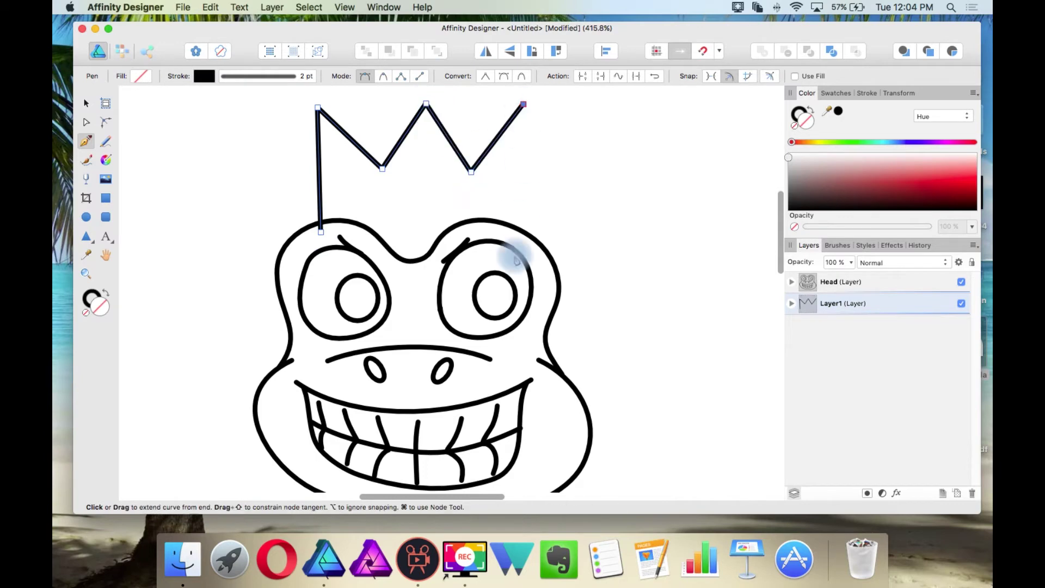
click(532, 275)
drag(321, 232, 284, 150)
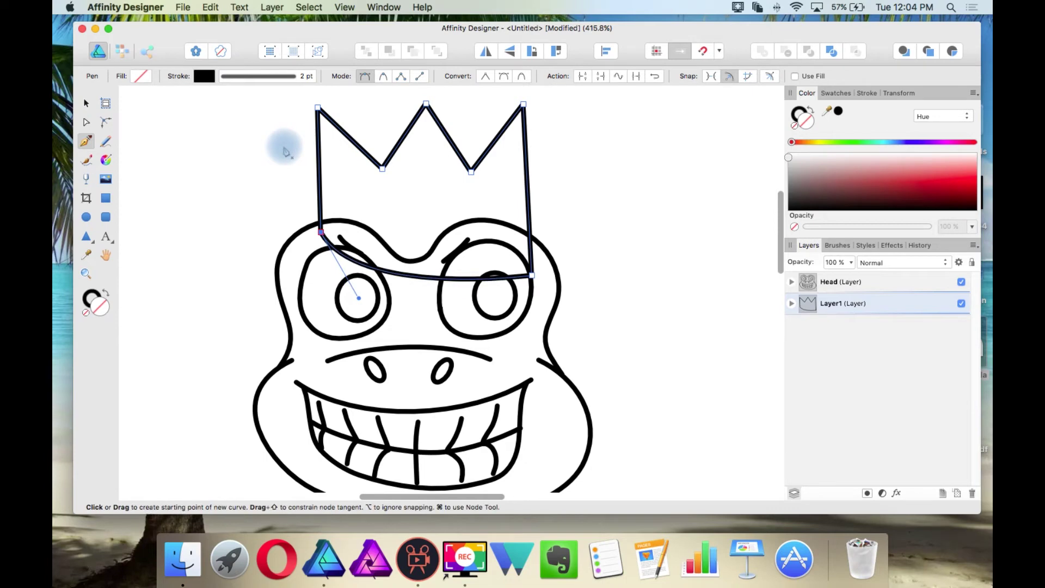
Nudge the crown's lower right corner slightly up and inward, and shorten the crown by moving its upper nodes down.
scroll(482, 234, up, 3)
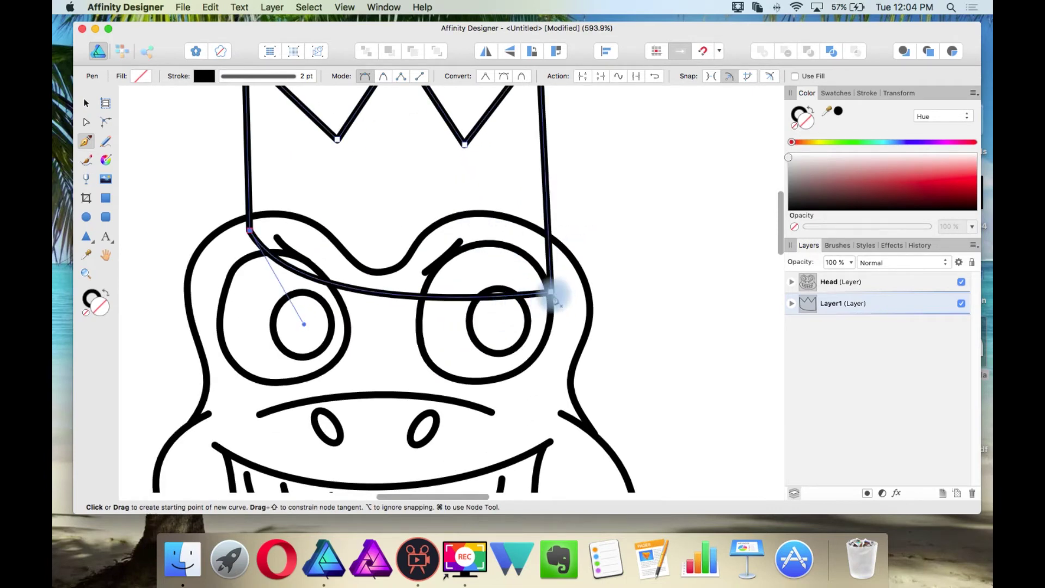
scroll(545, 288, down, 2)
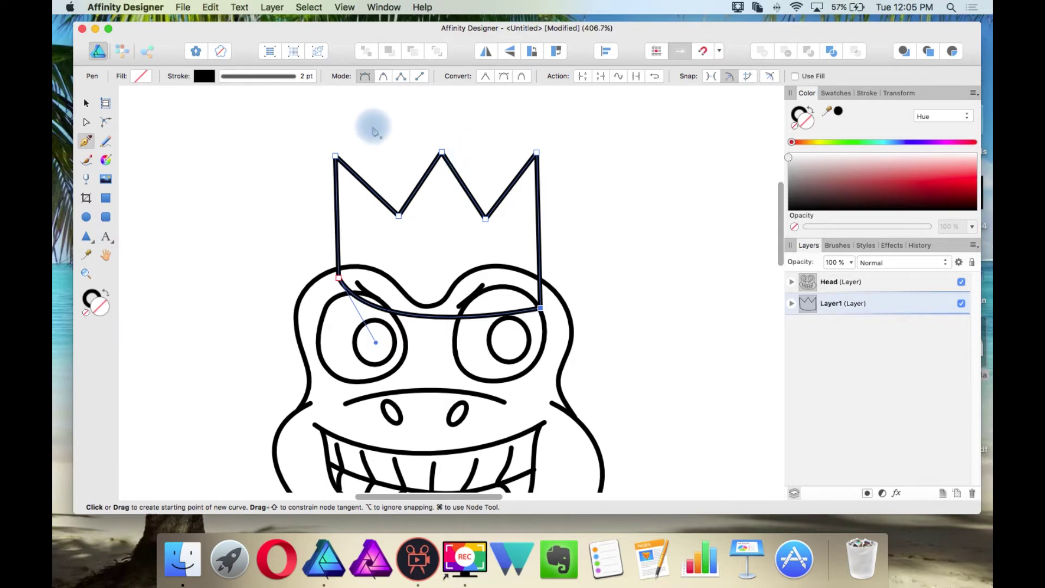
drag(368, 119, 476, 223)
scroll(477, 223, up, 1)
key(Escape)
key(v)
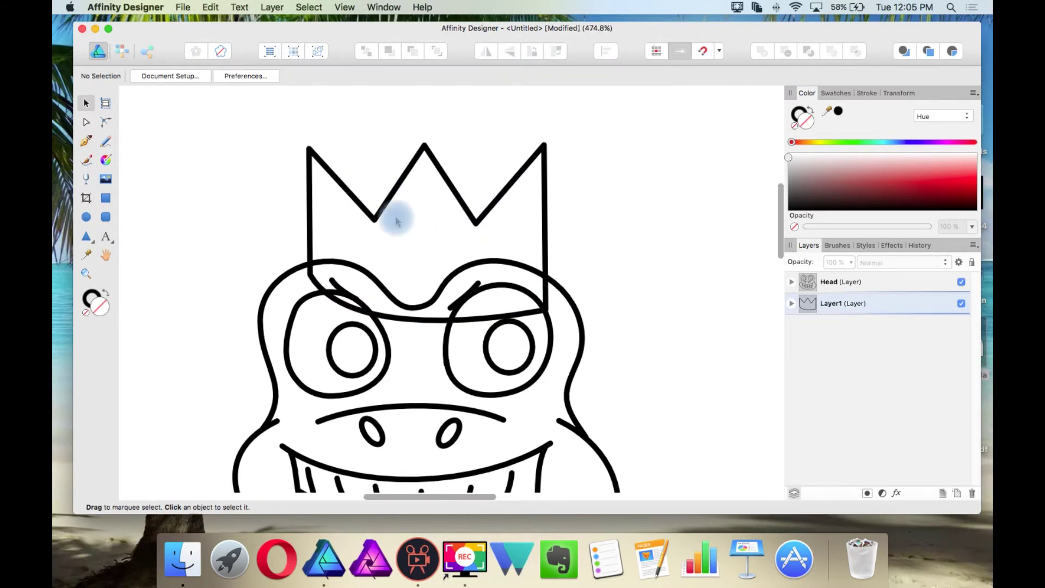
Draw a tall diamond shape in the middle of the crown with the Diamond tool.
drag(95, 244, 174, 255)
drag(392, 190, 448, 282)
scroll(436, 272, up, 3)
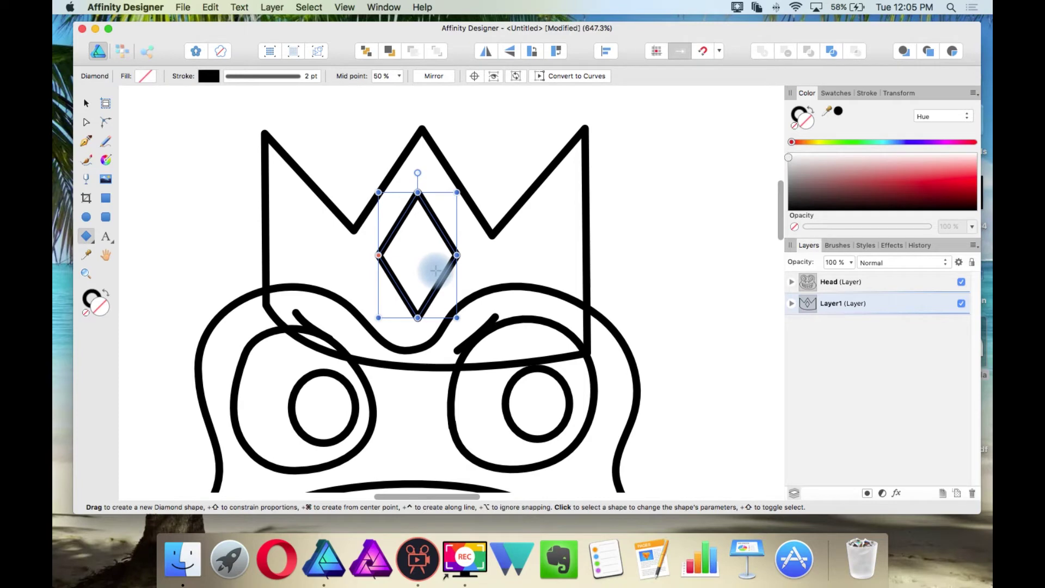
Duplicate the diamond and shrink the copy about its centre to form an inner diamond.
key(super+j)
click(86, 103)
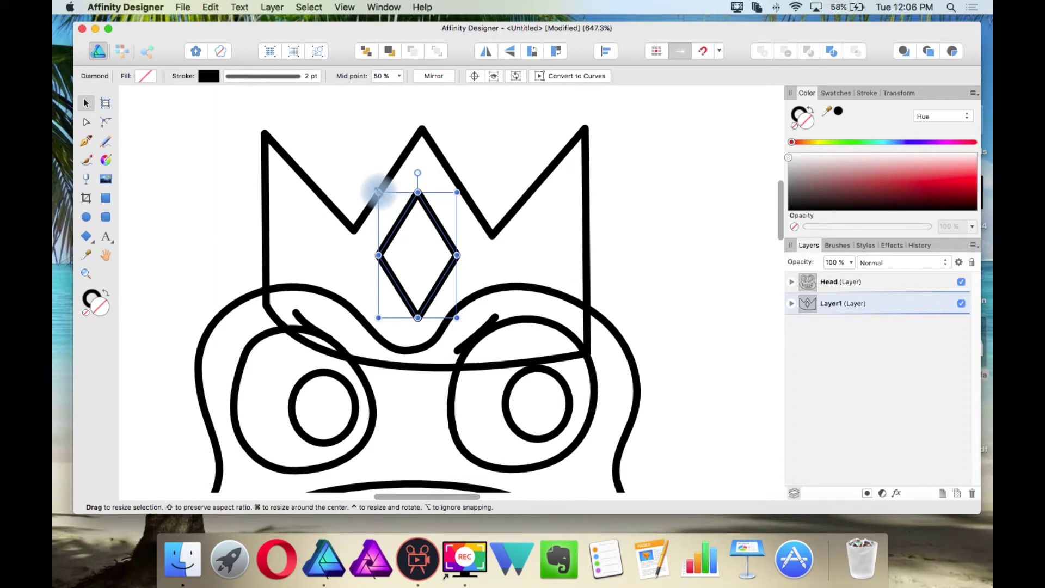
drag(379, 192, 403, 213)
scroll(412, 261, down, 2)
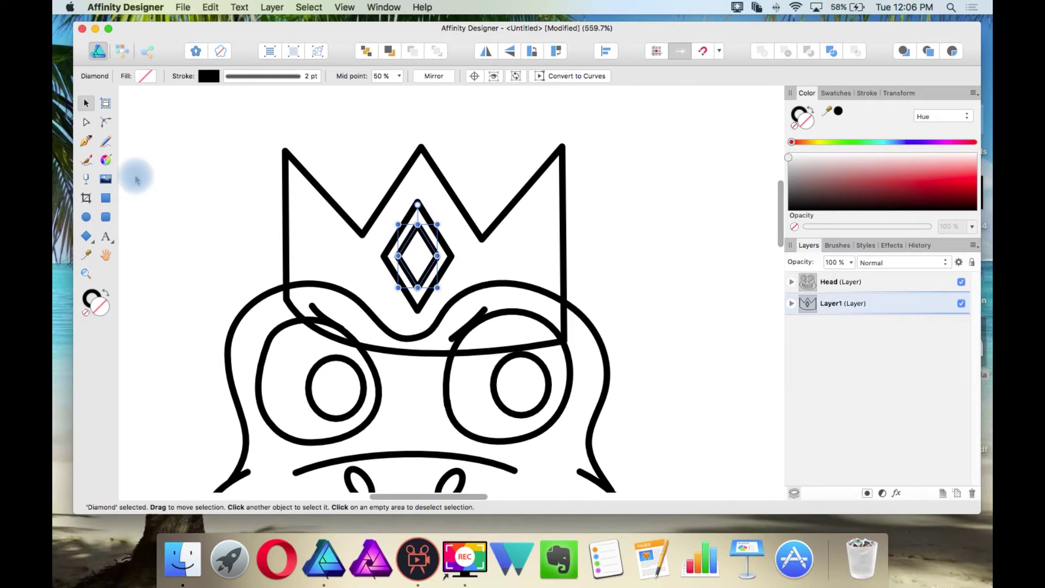
Draw a small upright ellipse on the crown's left edge and add a larger copy around it, offset to the right and moved back one.
click(86, 218)
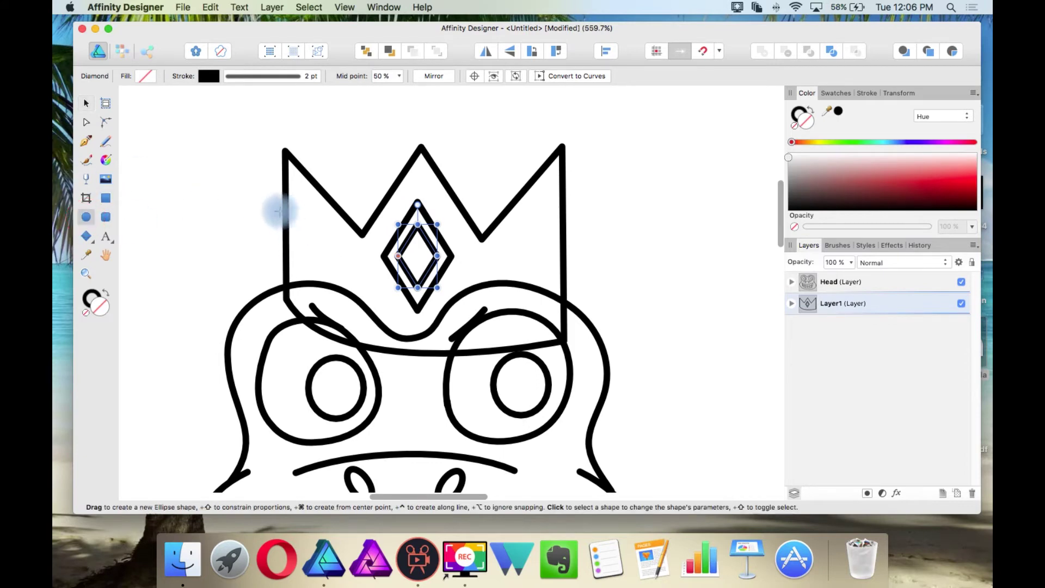
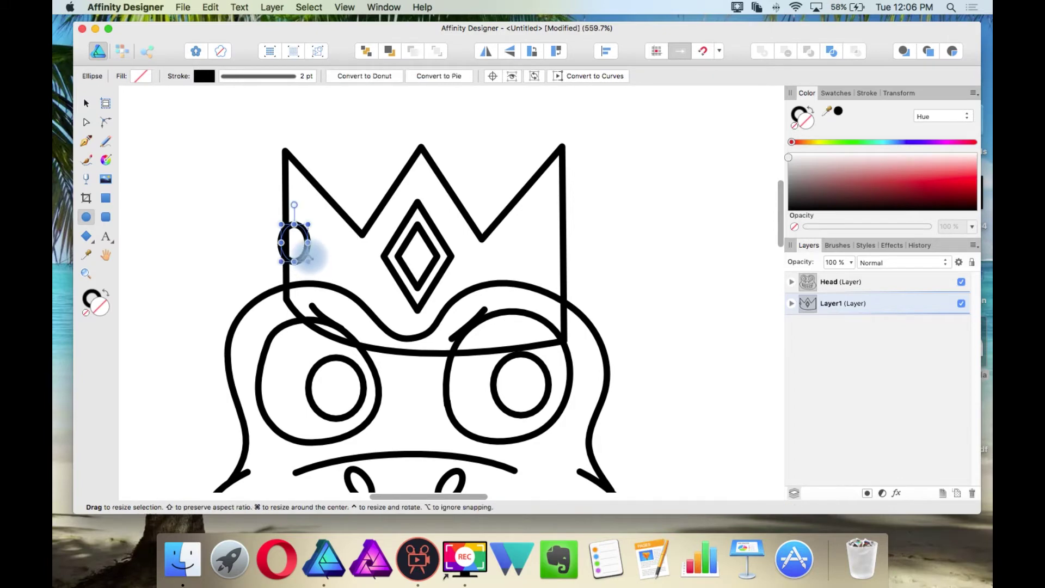
drag(312, 255, 320, 210)
scroll(327, 207, up, 3)
key(v)
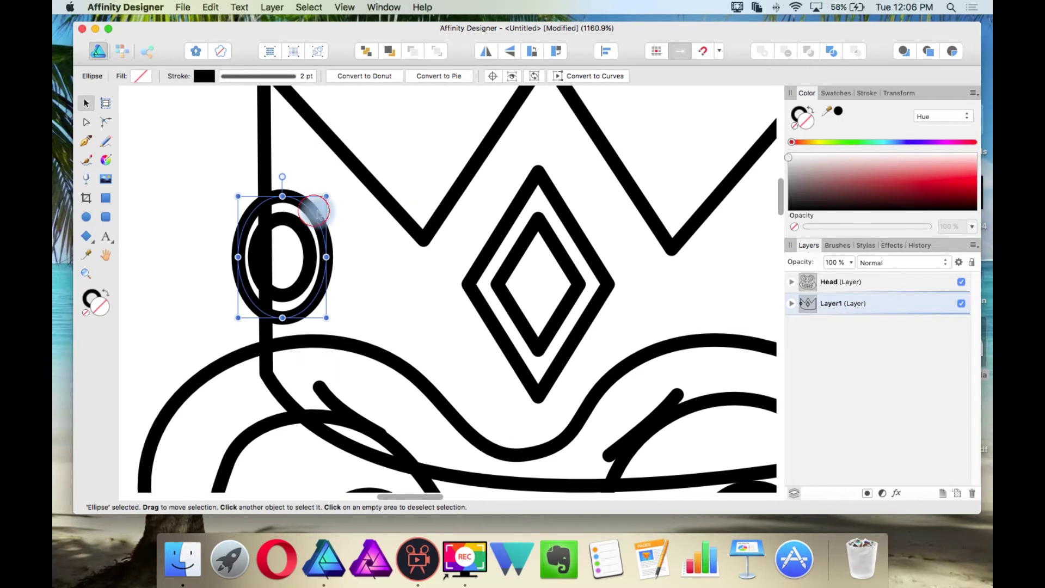
scroll(331, 204, down, 2)
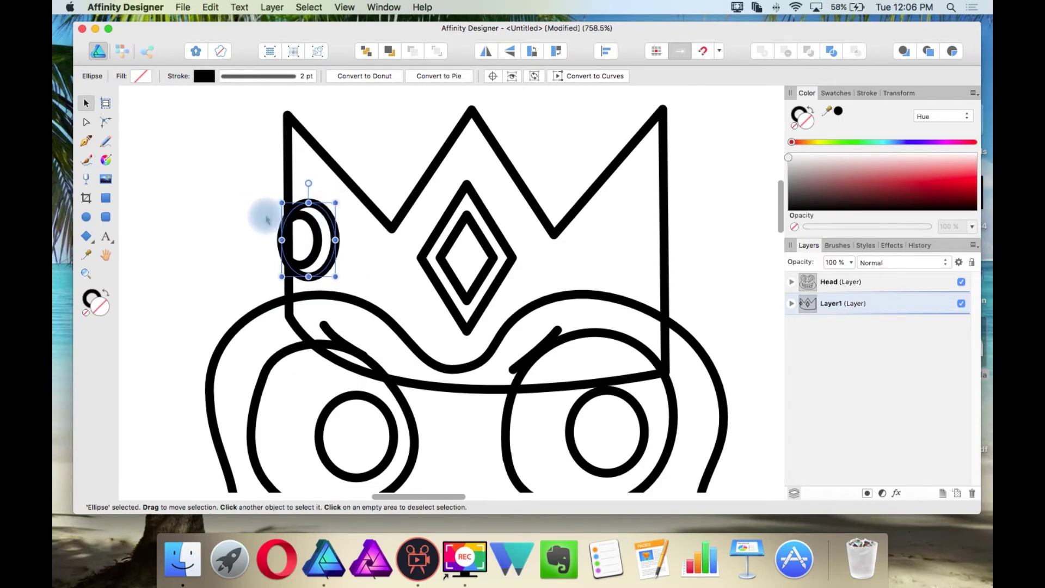
scroll(316, 221, up, 1)
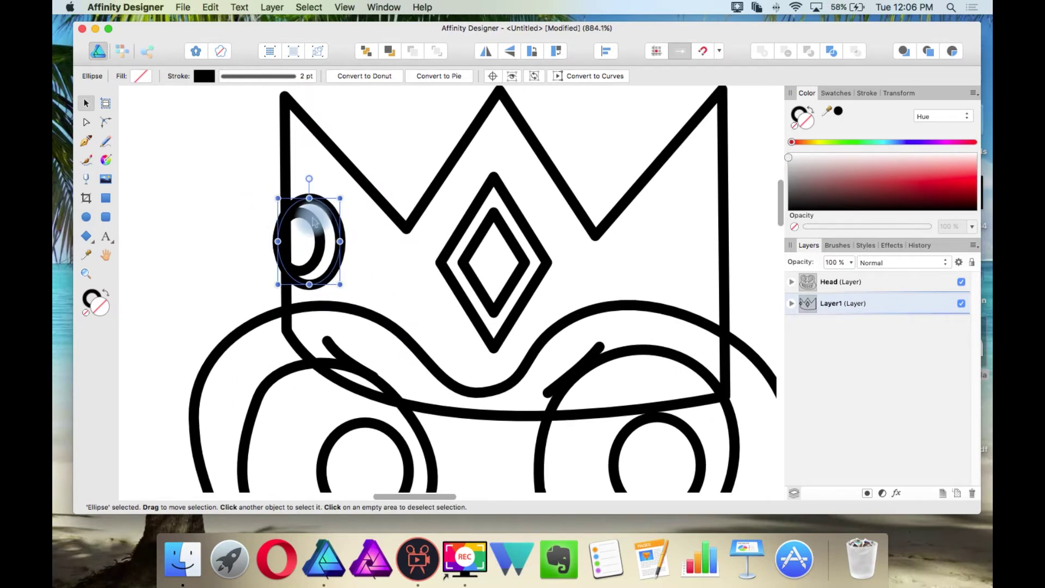
click(391, 52)
Copy both ellipses together to the crown's right edge and flip the copy horizontally.
drag(243, 174, 359, 298)
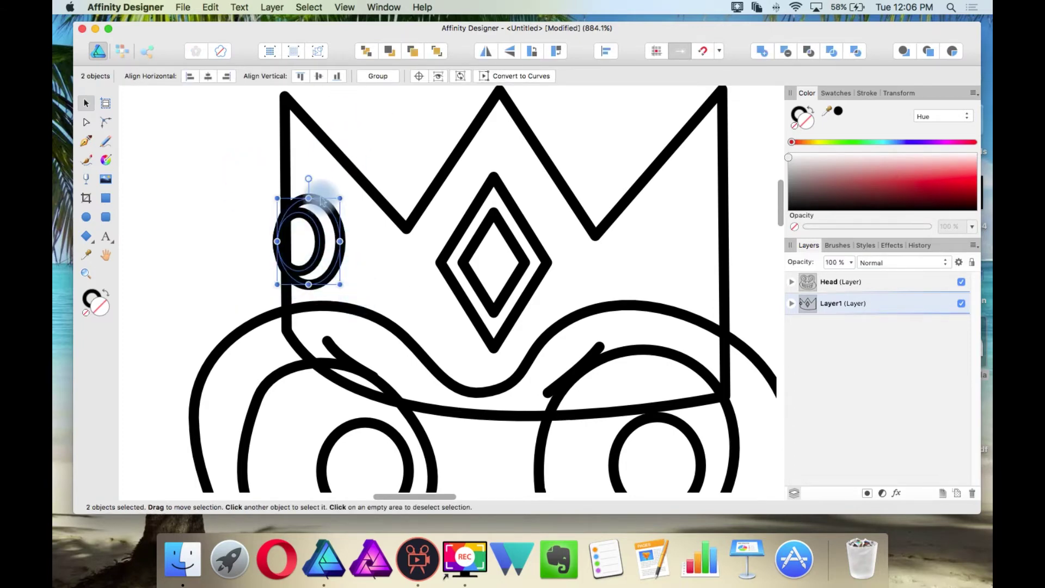
drag(323, 209, 715, 210)
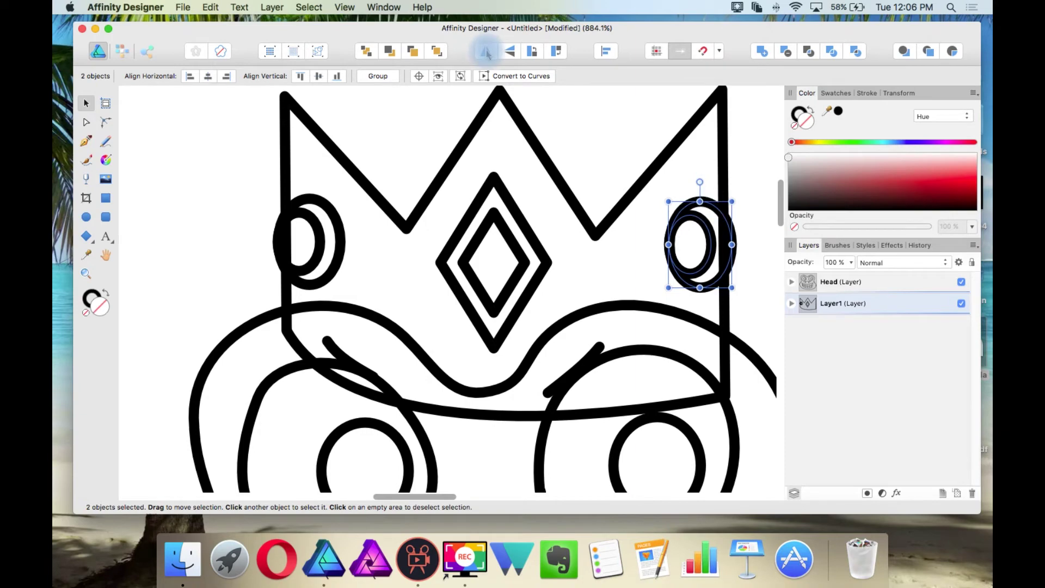
click(486, 54)
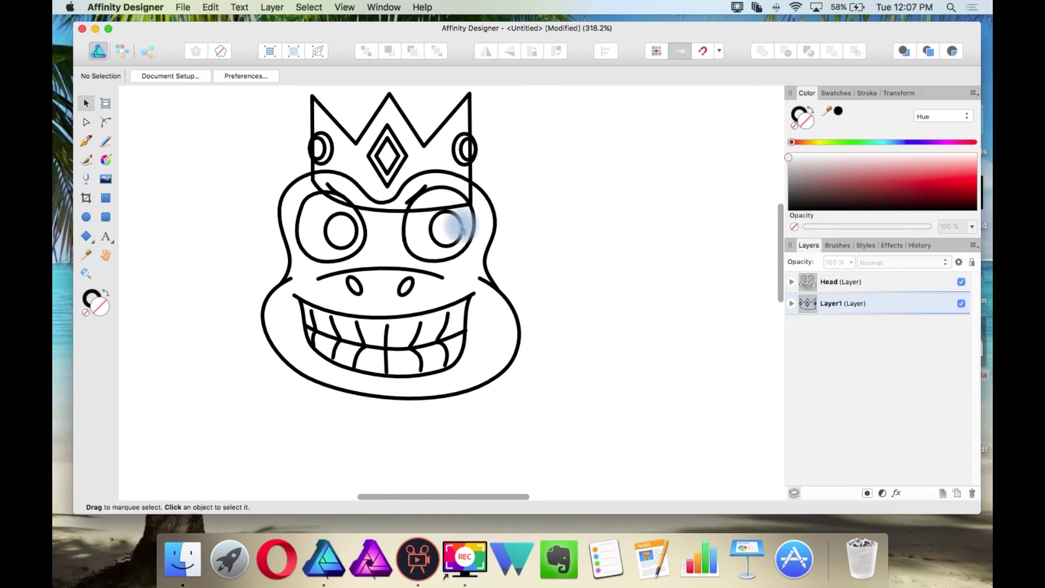
Toggle the Head layer's visibility off and on, and hide the crown's layer.
click(961, 282)
click(962, 282)
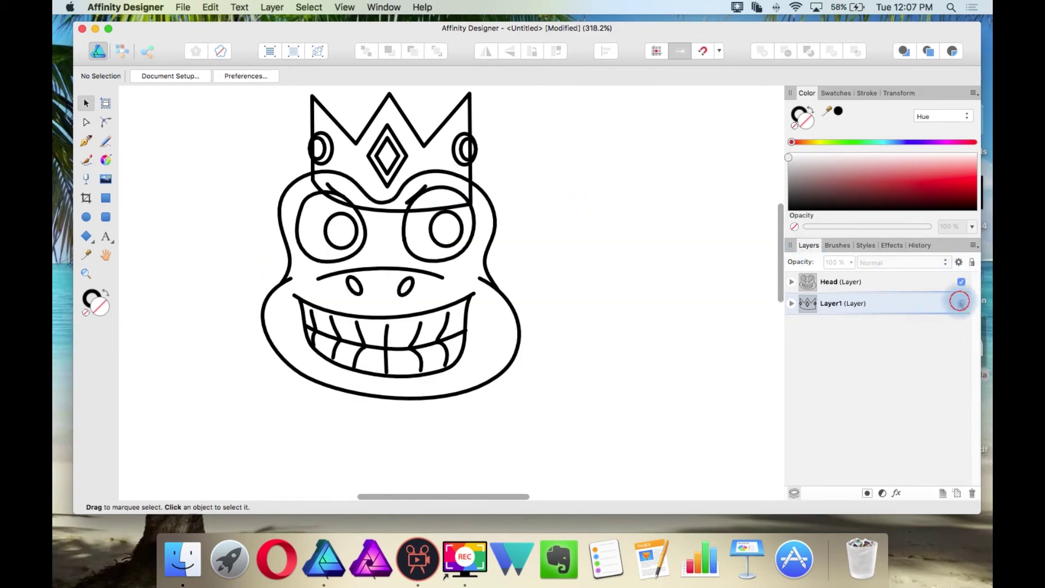
click(962, 304)
drag(494, 225, 478, 145)
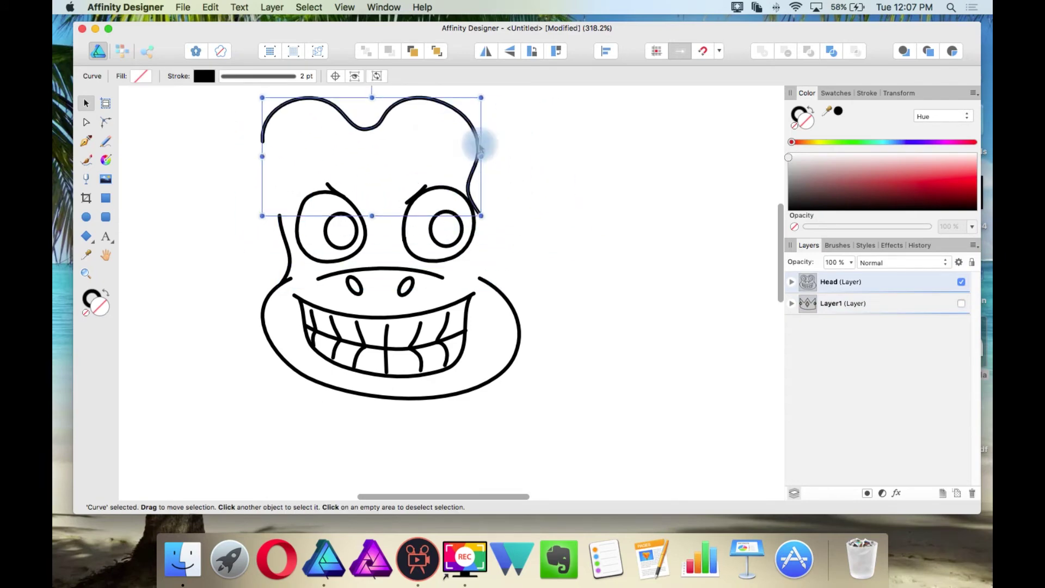
key(super+z)
drag(392, 274, 410, 262)
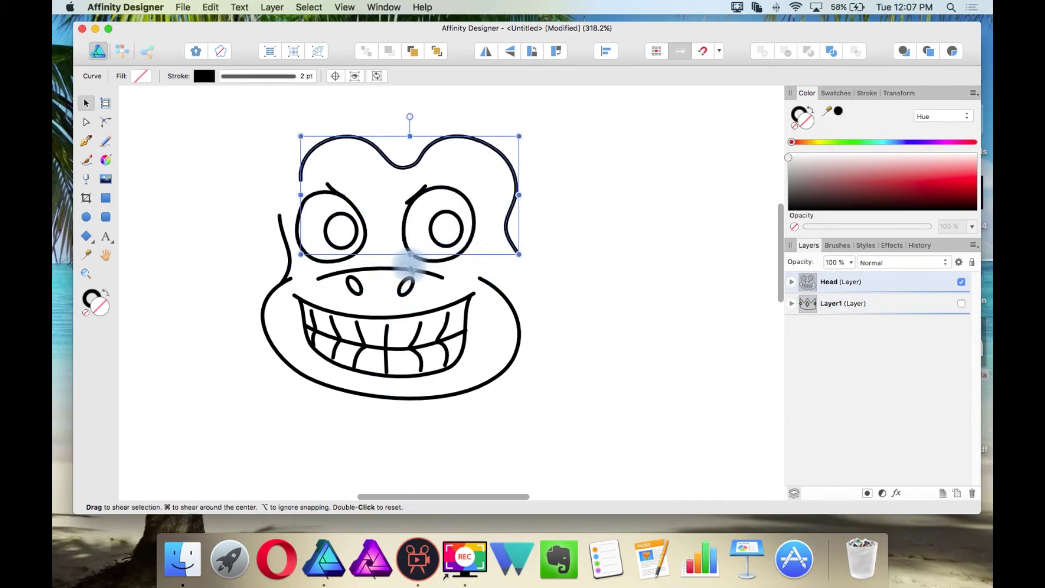
key(super+z)
click(304, 324)
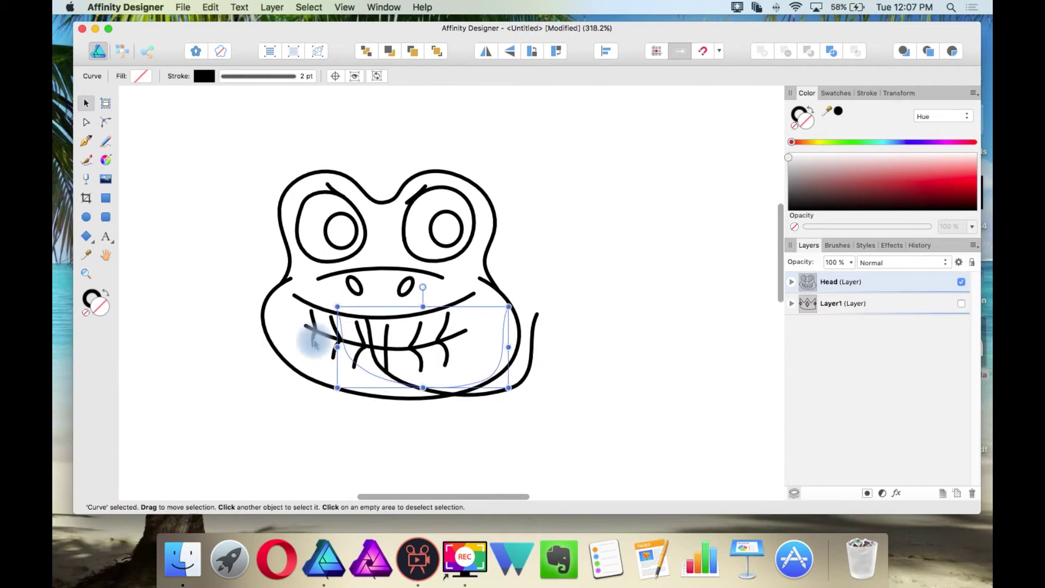
drag(310, 338, 443, 268)
key(super+z)
Move the upper head outline's right end node onto the centre of the jaw line.
scroll(500, 289, up, 5)
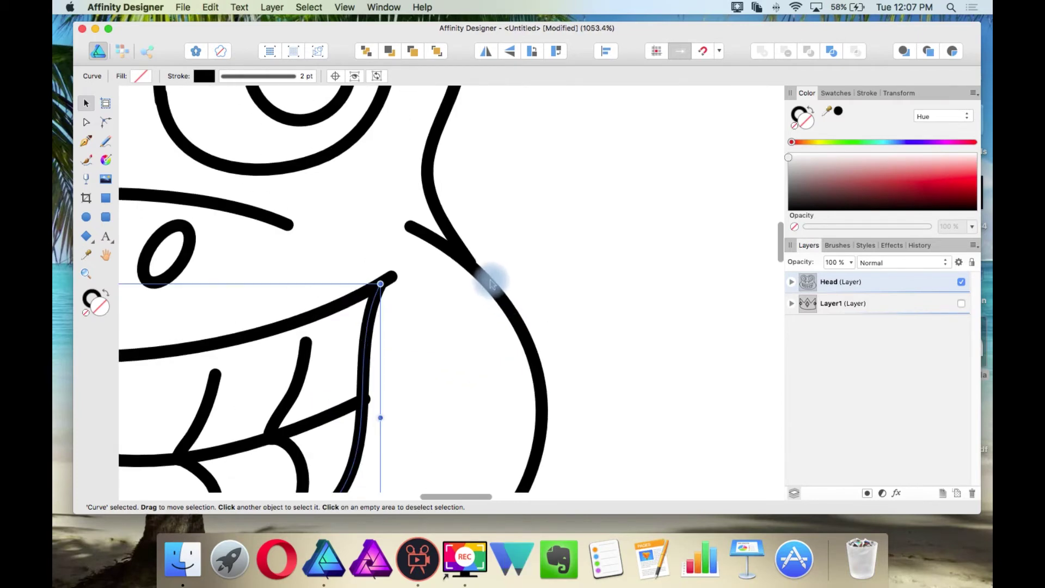
click(86, 123)
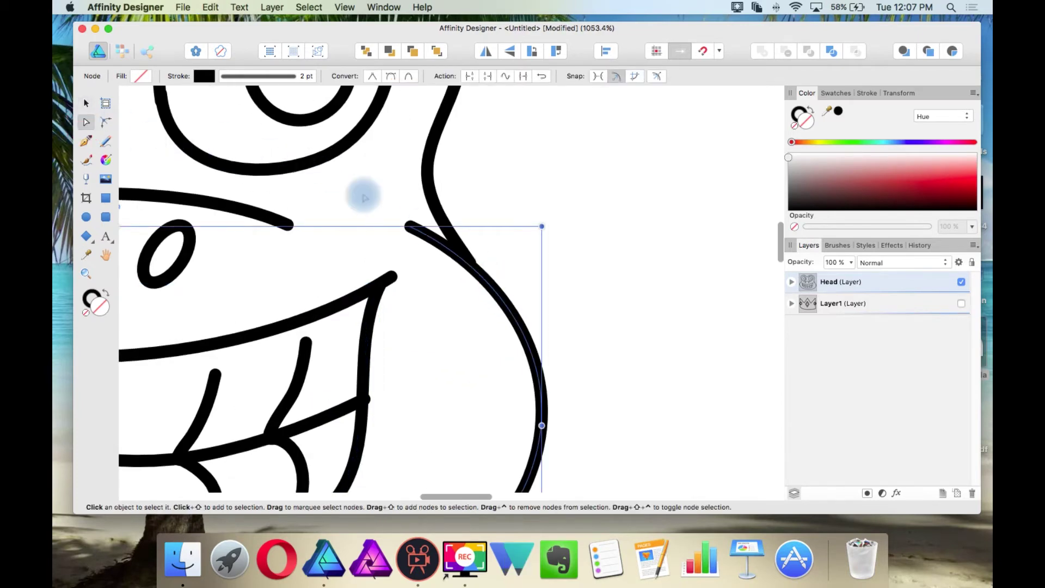
scroll(443, 233, up, 3)
click(364, 190)
scroll(403, 229, up, 2)
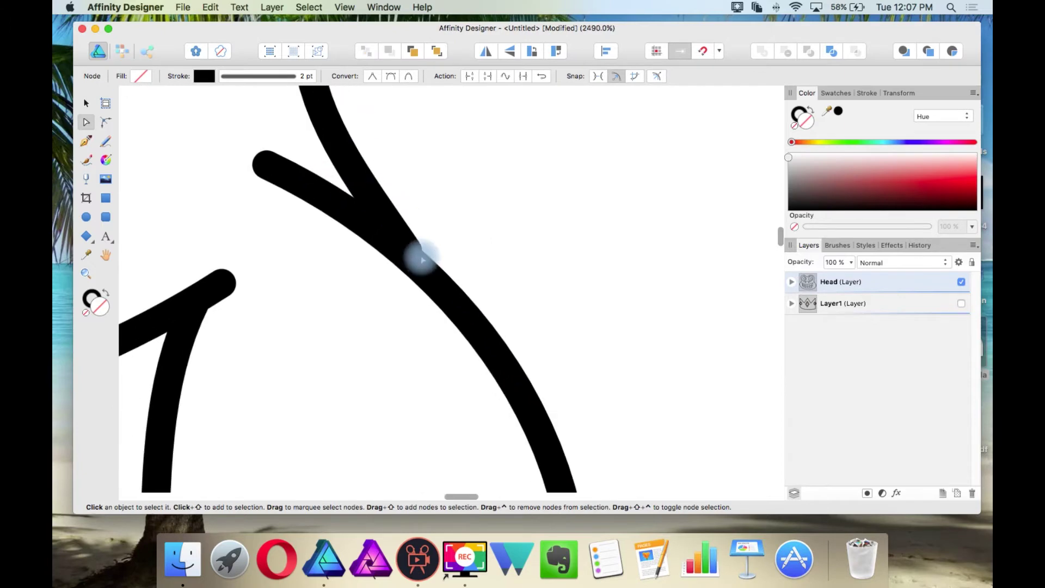
drag(407, 251, 411, 259)
click(411, 259)
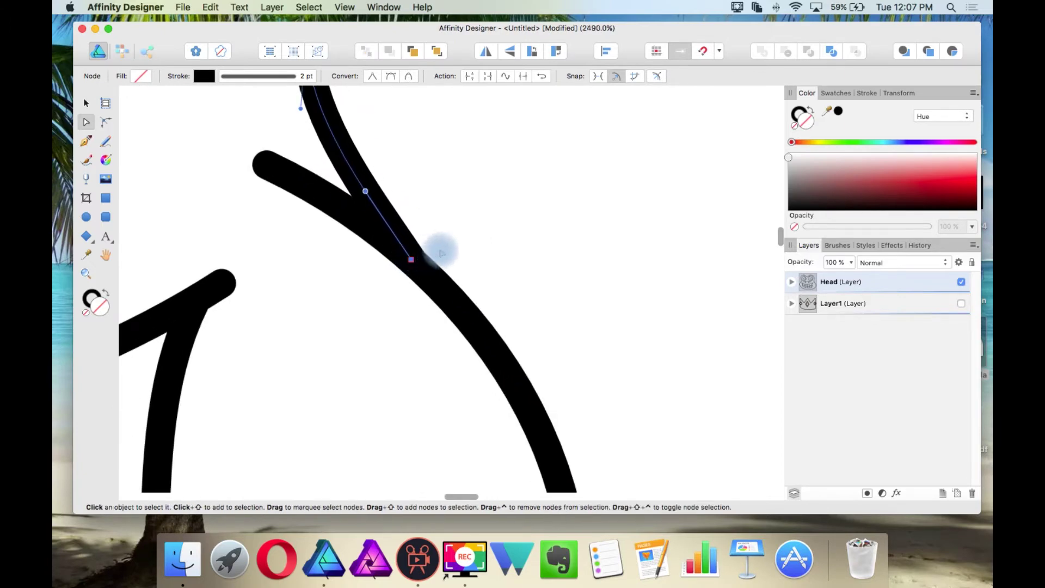
Add a node to the jaw curve where it meets the upper outline on the right, and break the curve there.
click(420, 267)
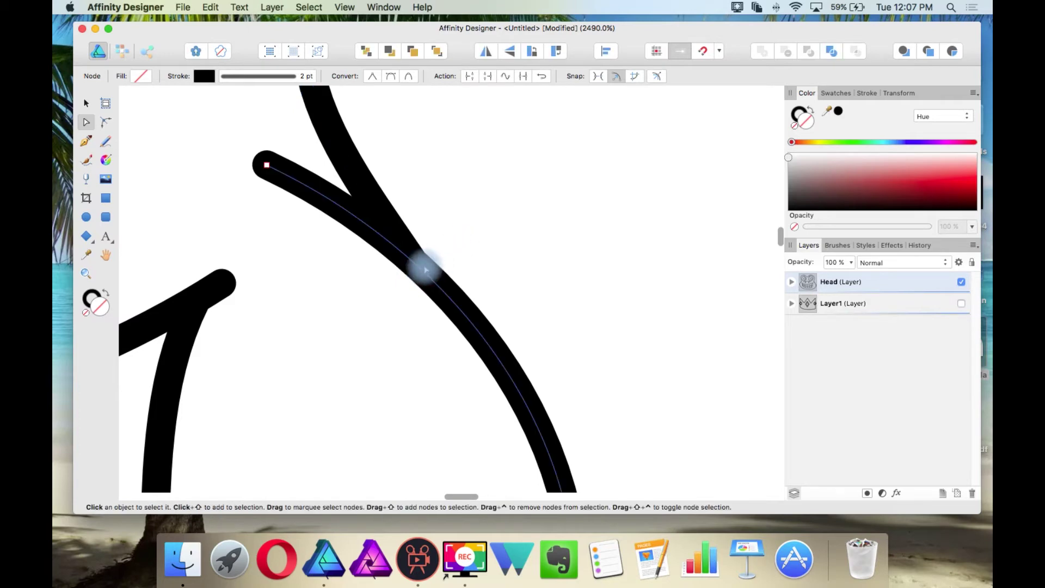
click(411, 262)
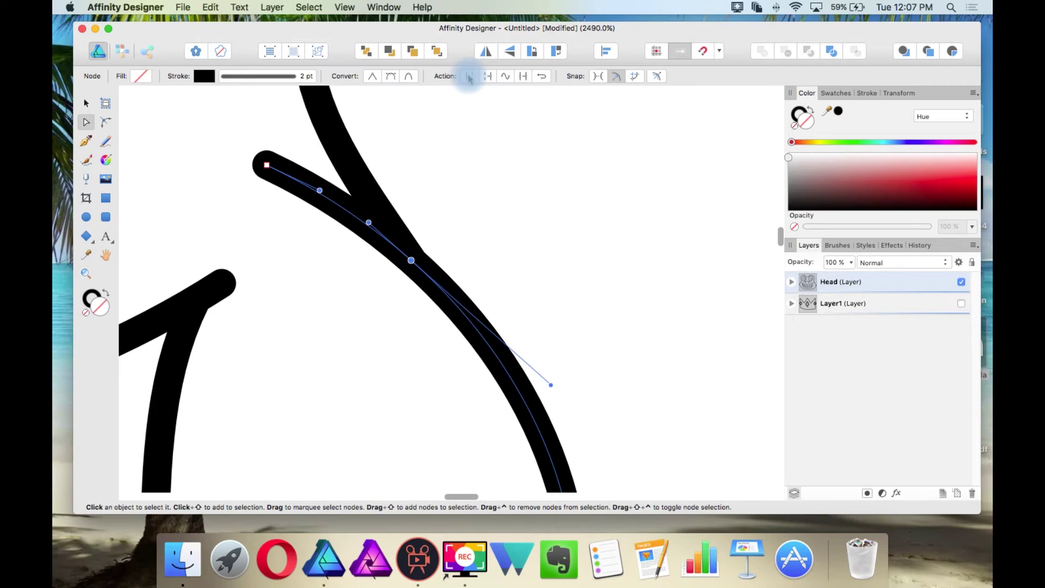
click(439, 203)
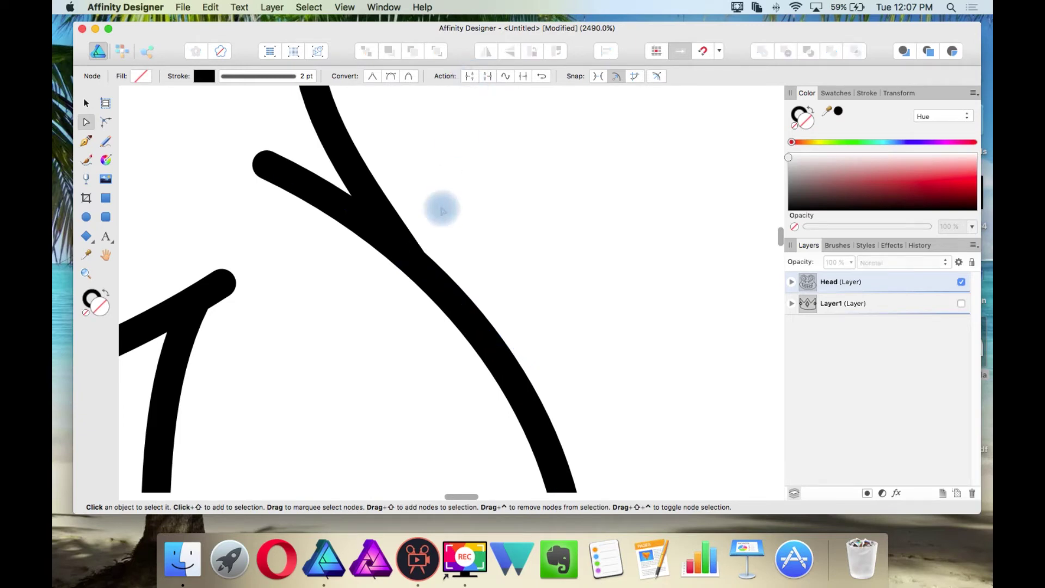
Add a node to the jaw curve at its left junction with the head's side line and break the curve there.
scroll(376, 224, left, 10)
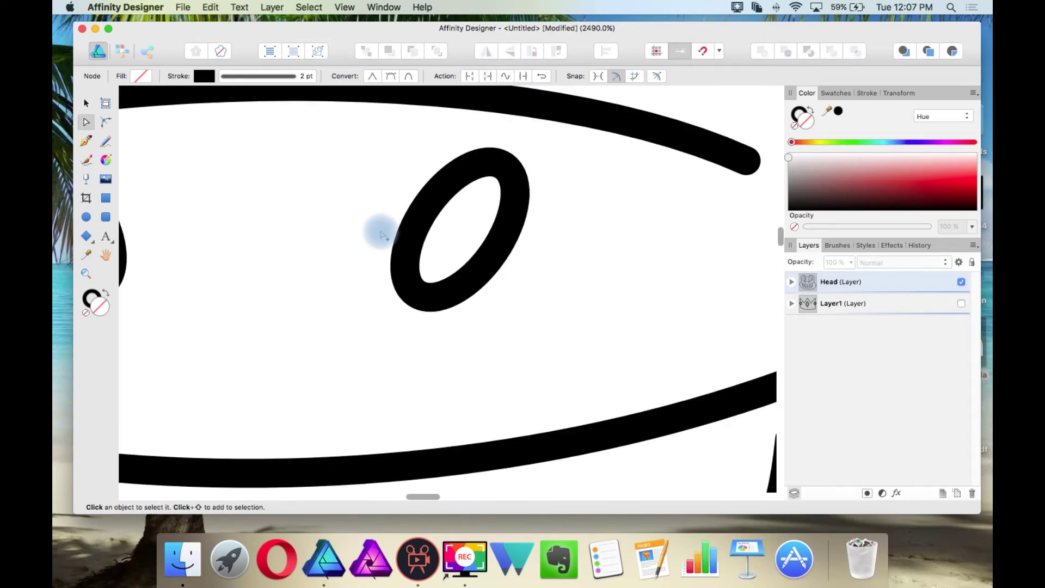
scroll(381, 236, left, 5)
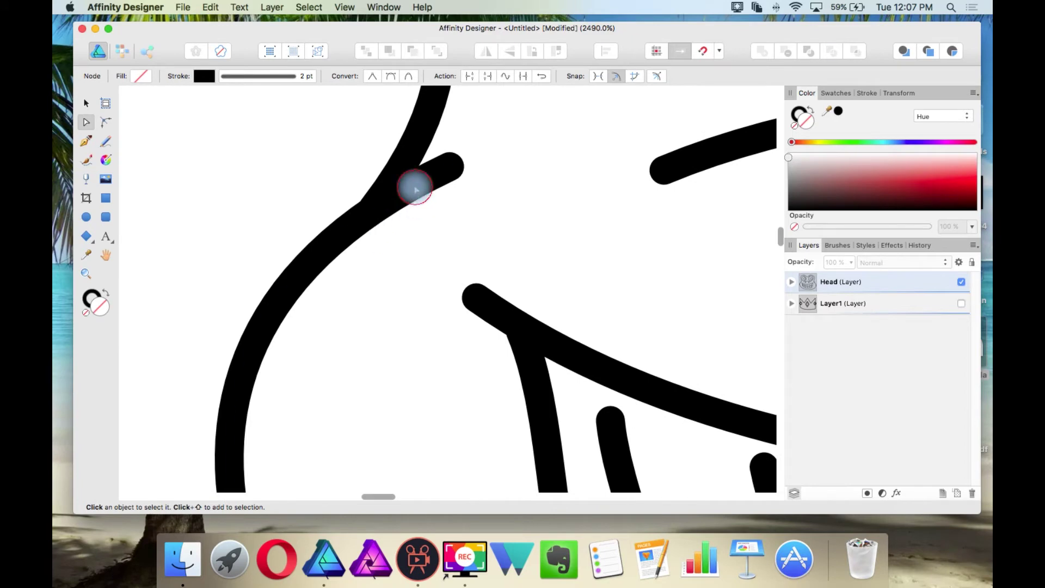
click(416, 189)
click(374, 211)
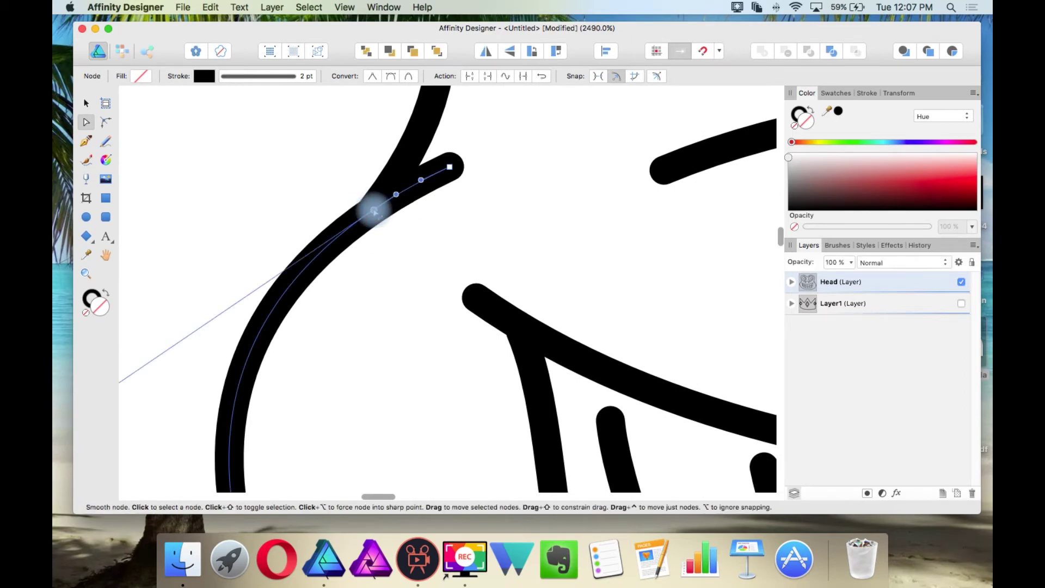
click(287, 207)
Select the jaw curve, the left side line and the upper head outline together and join them into one curve.
scroll(306, 267, down, 5)
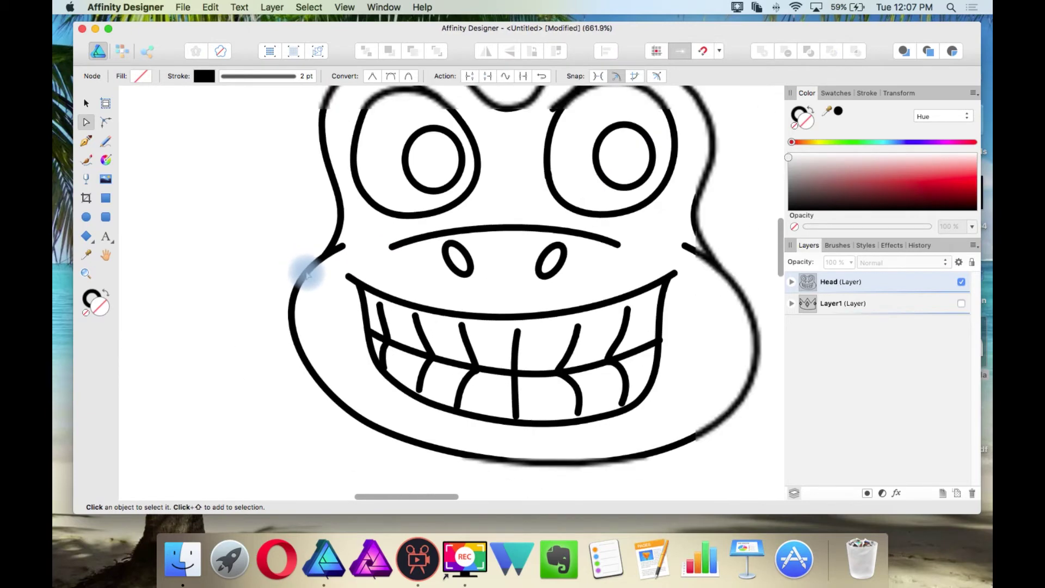
click(304, 276)
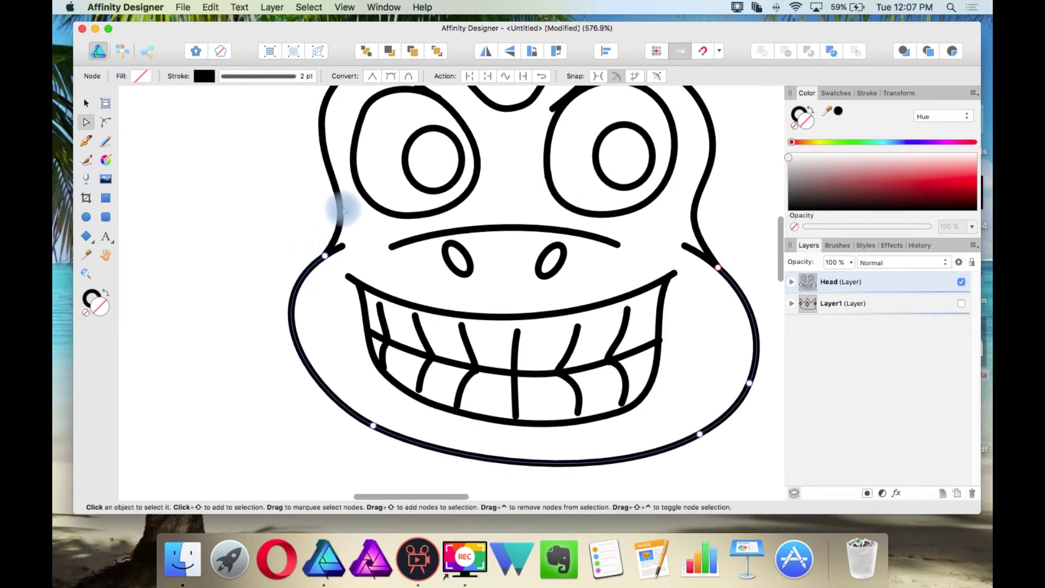
shift+click(333, 174)
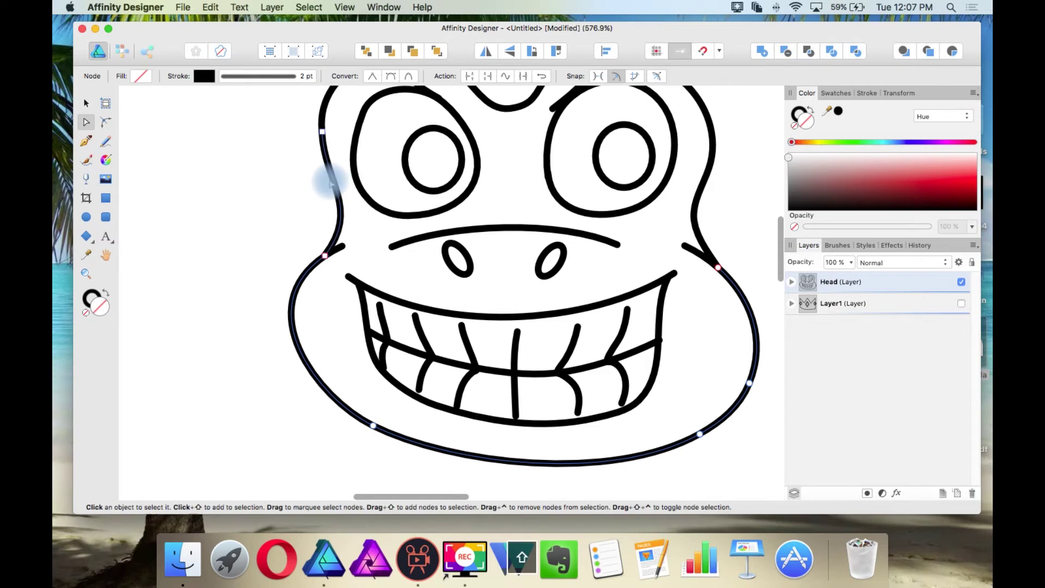
scroll(340, 215, up, 3)
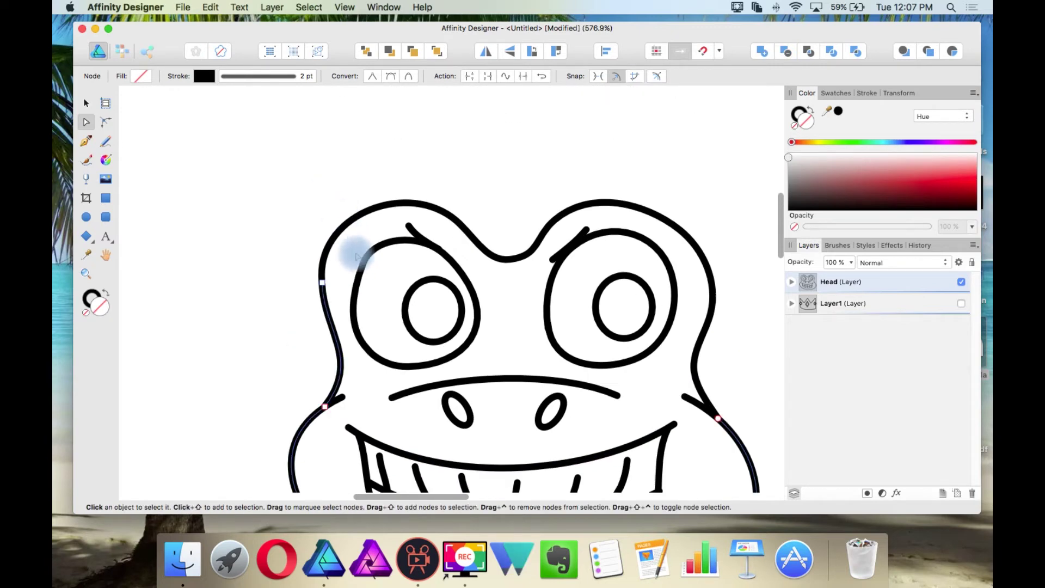
shift+click(338, 232)
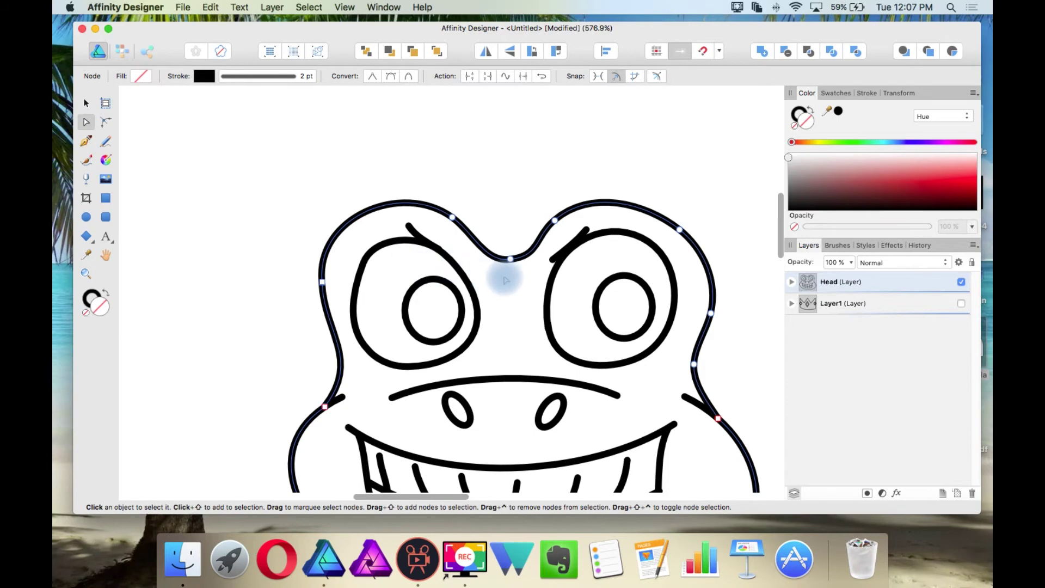
scroll(507, 279, down, 5)
scroll(595, 210, up, 3)
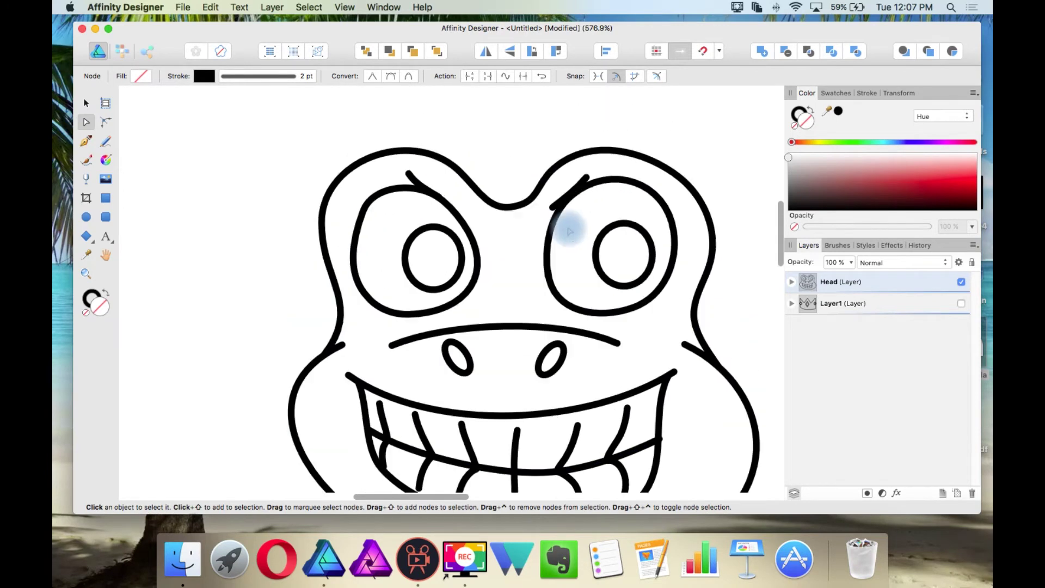
click(524, 76)
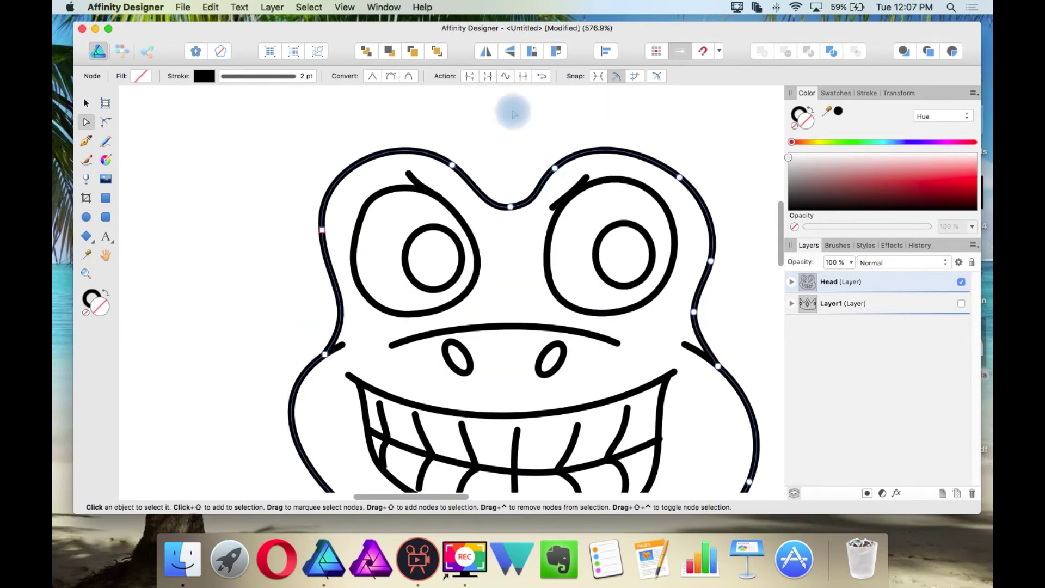
Try moving the joined head outline to check that it behaves as a single piece.
scroll(343, 164, down, 3)
click(86, 103)
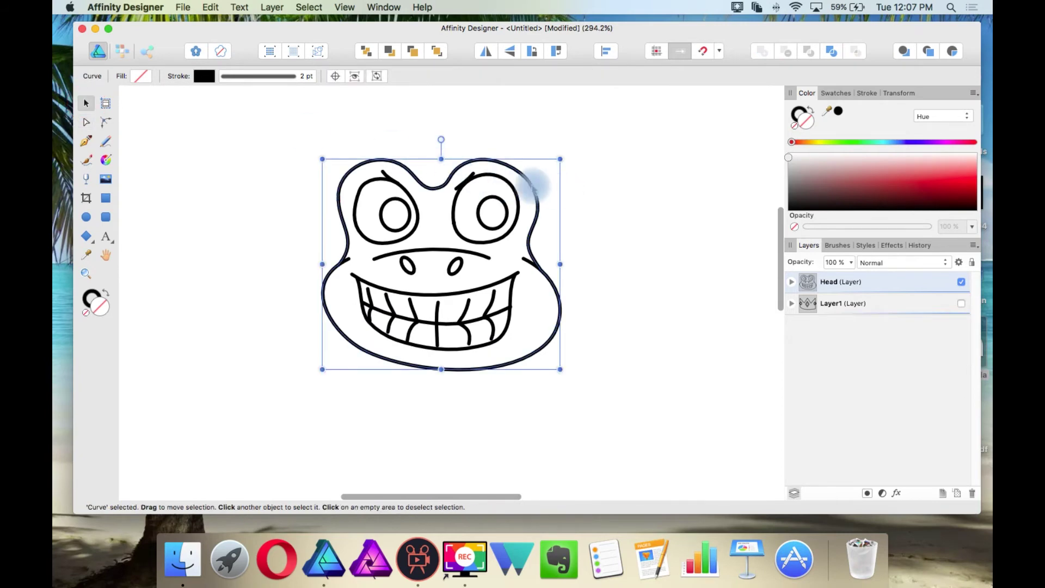
click(563, 199)
drag(535, 201, 525, 276)
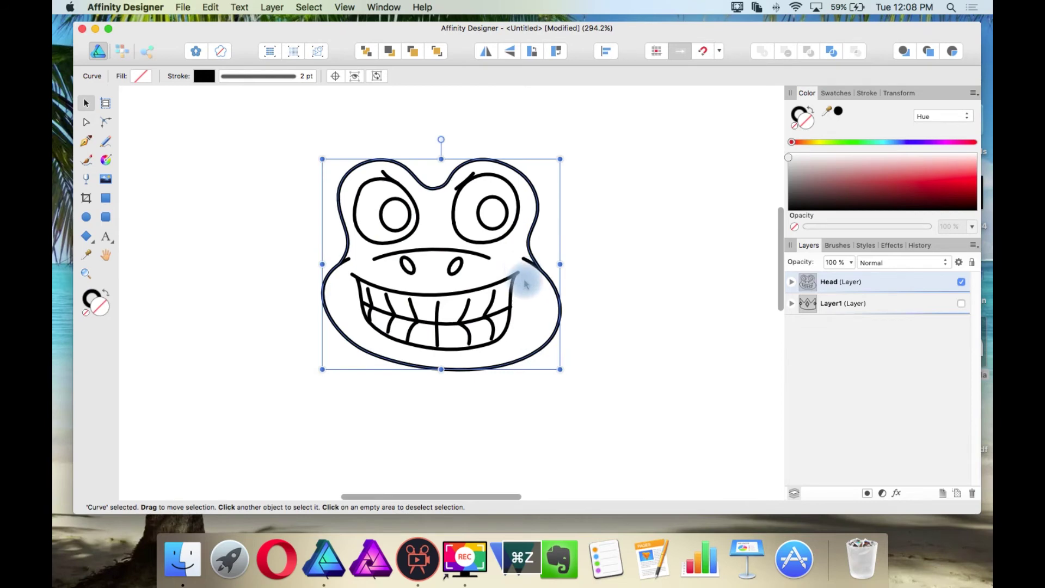
Select the upper lip line and the lower mouth outline together and join them into one curve.
scroll(517, 280, up, 5)
click(504, 280)
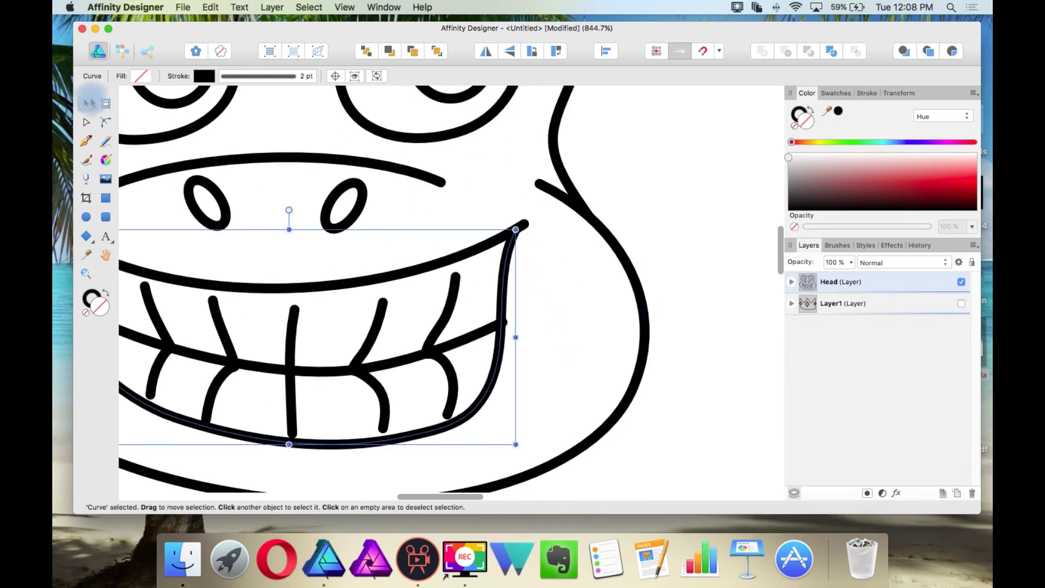
click(86, 122)
scroll(450, 311, up, 5)
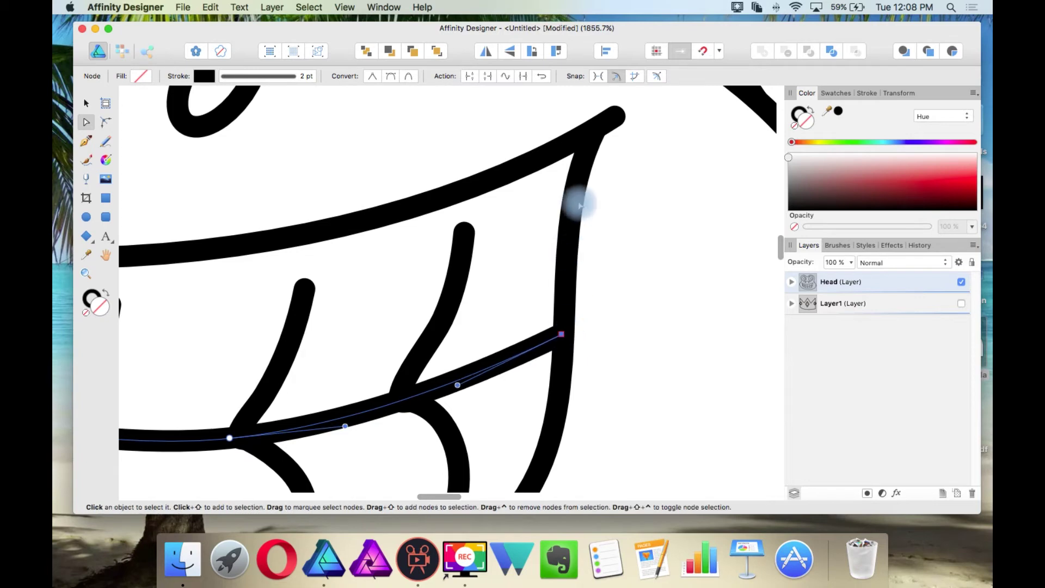
click(587, 159)
click(614, 116)
scroll(602, 168, left, 8)
scroll(603, 174, left, 5)
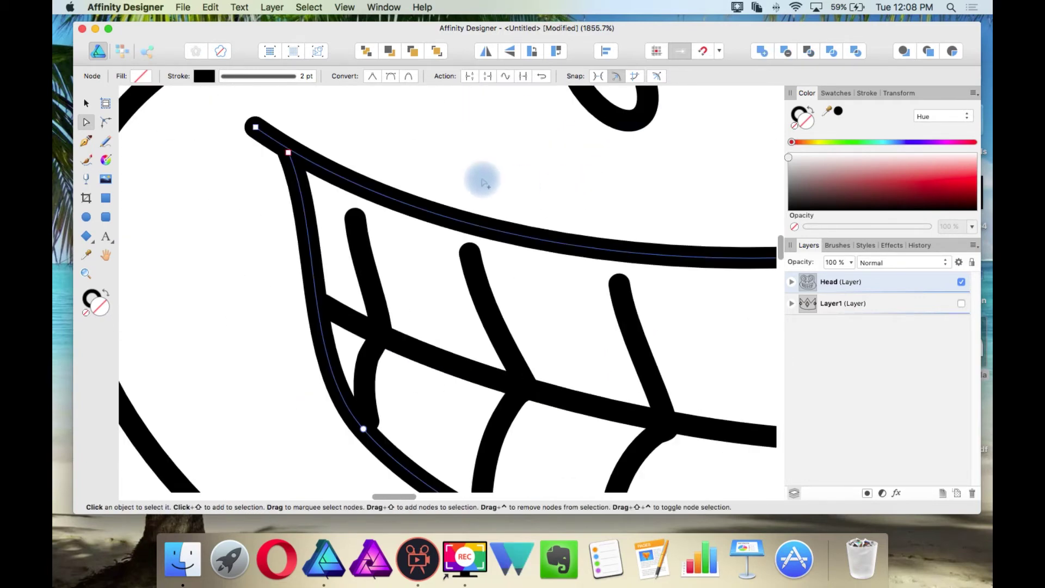
scroll(292, 164, down, 10)
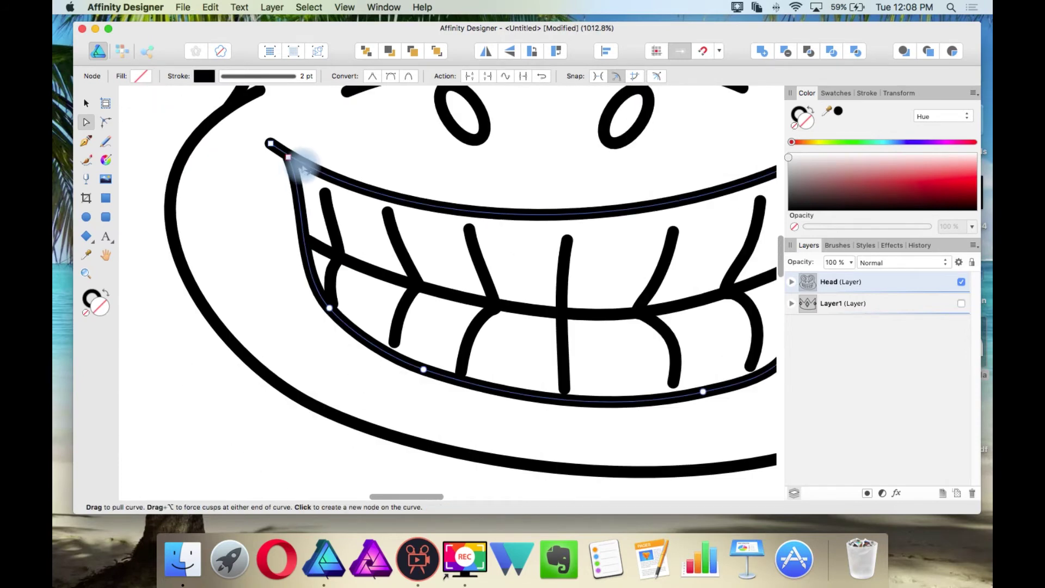
scroll(513, 94, up, 3)
click(524, 76)
scroll(182, 228, down, 2)
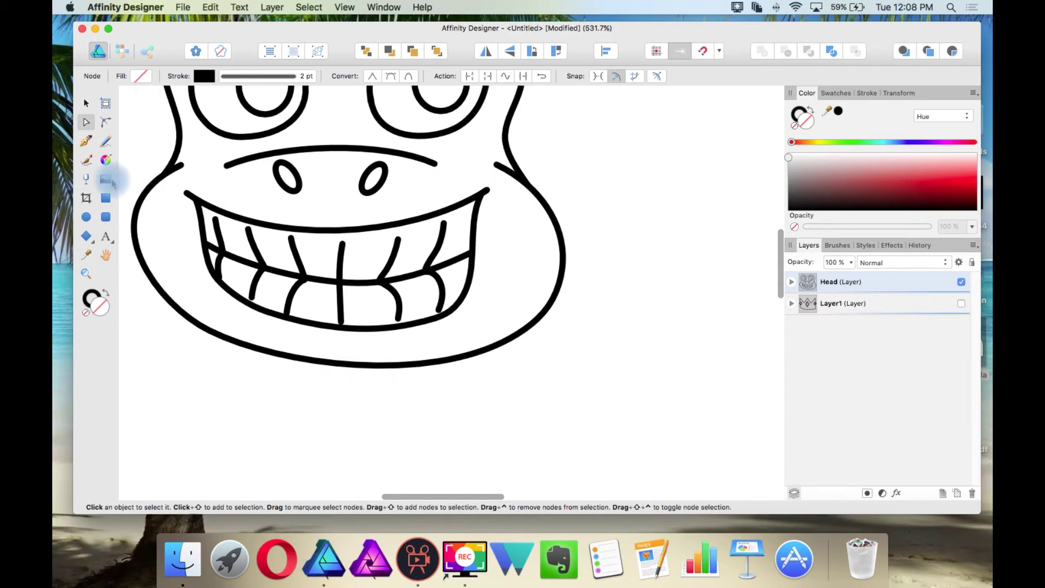
Try moving the joined mouth outline to check that it behaves as a single piece, and clear the selection.
click(86, 103)
click(674, 206)
drag(480, 196, 514, 179)
scroll(521, 216, down, 4)
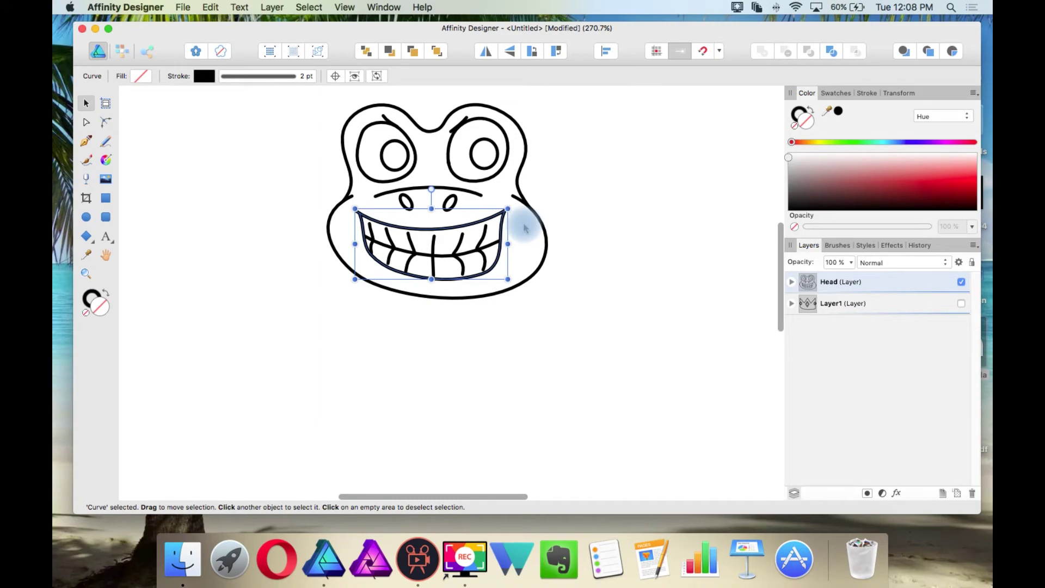
scroll(525, 227, up, 3)
click(742, 269)
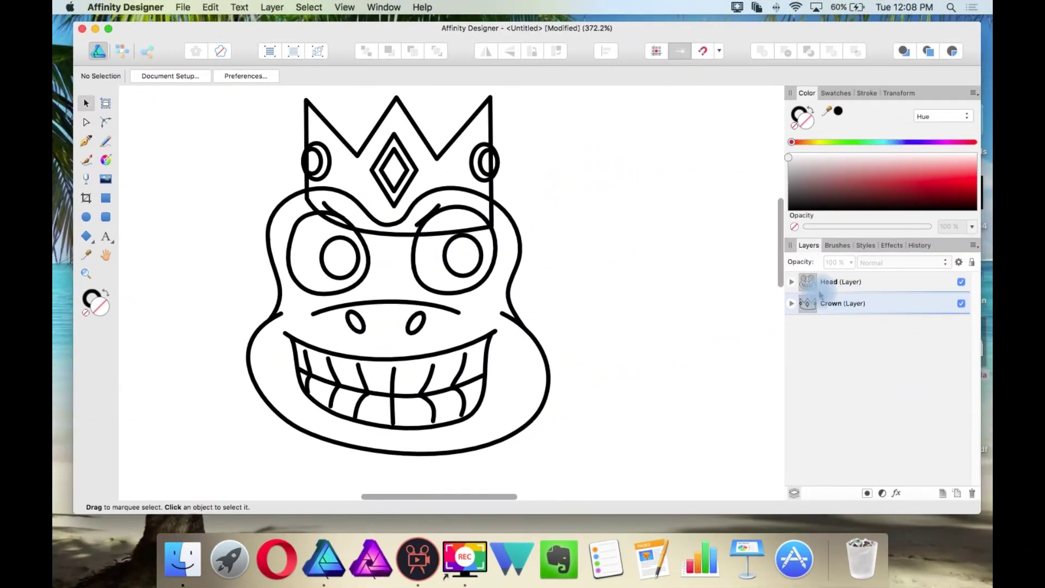
Create a new layer above the Head layer and name it Arms.
click(836, 282)
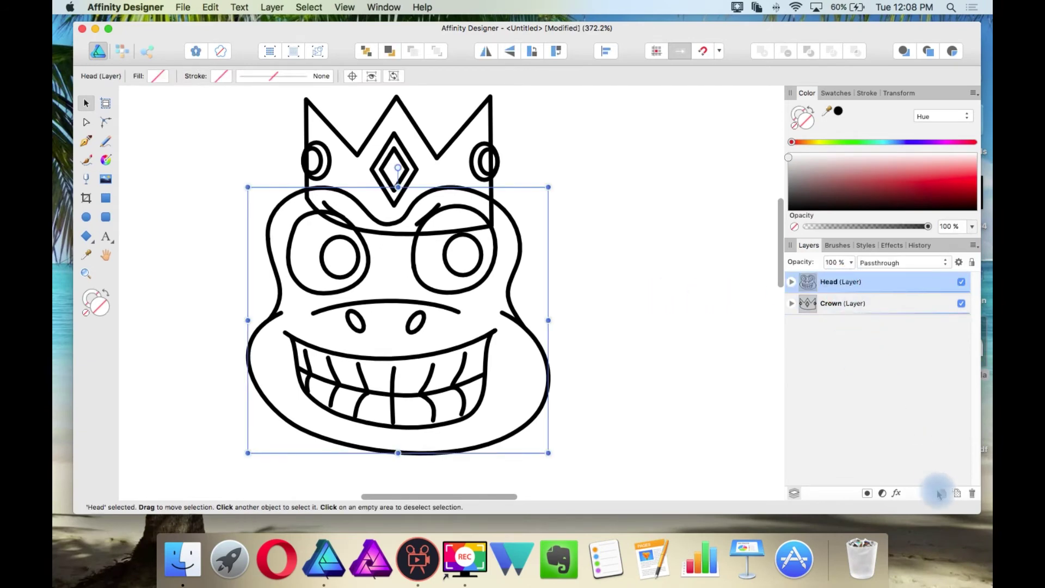
scroll(560, 328, down, 2)
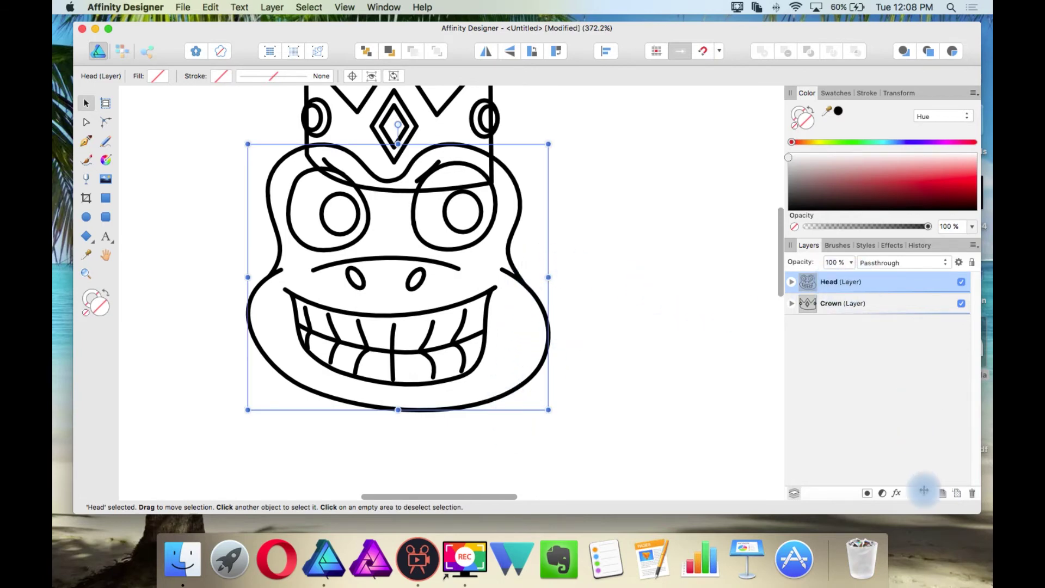
click(943, 494)
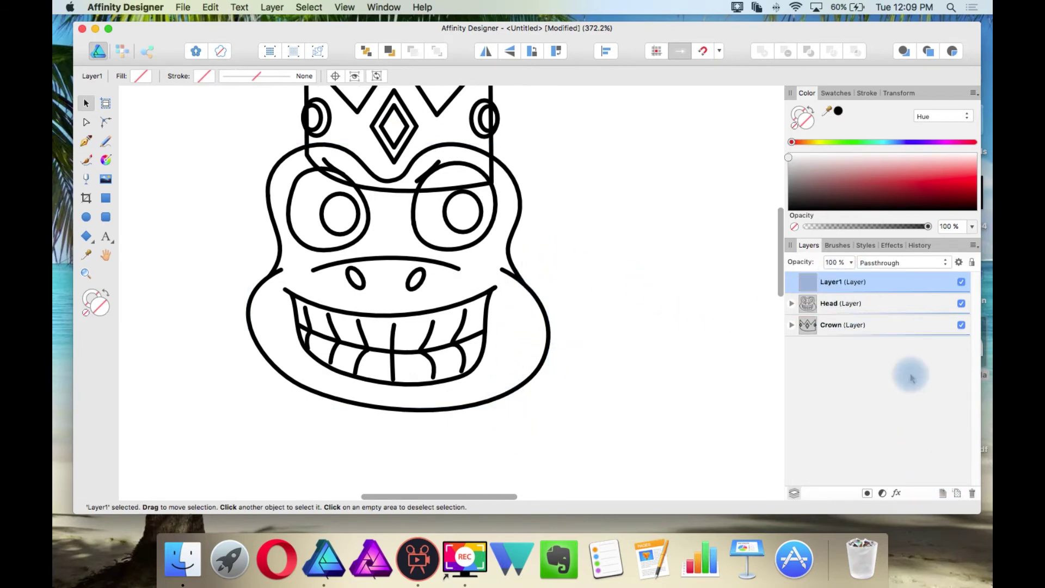
double_click(829, 285)
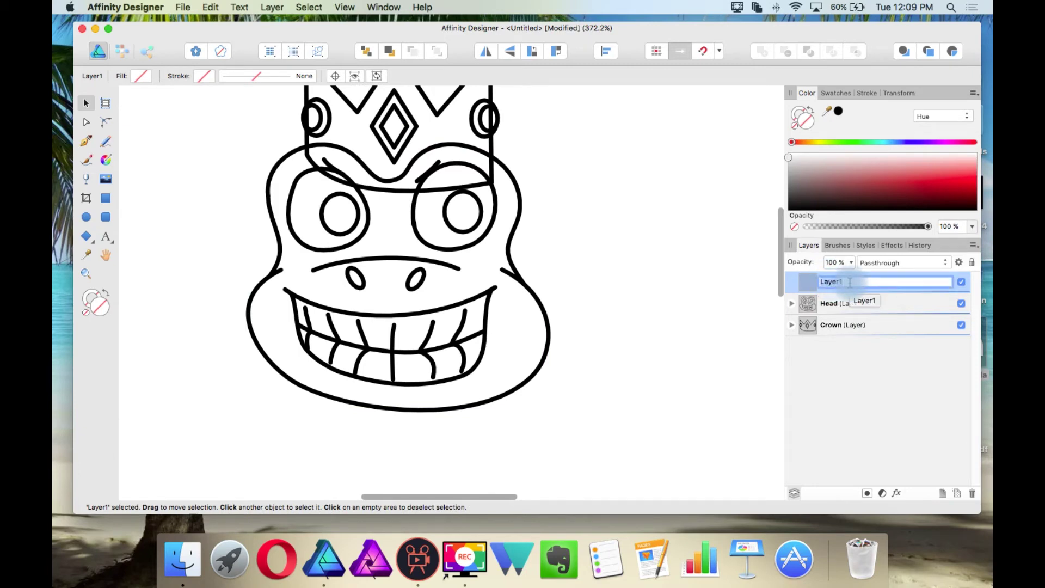
text(A)
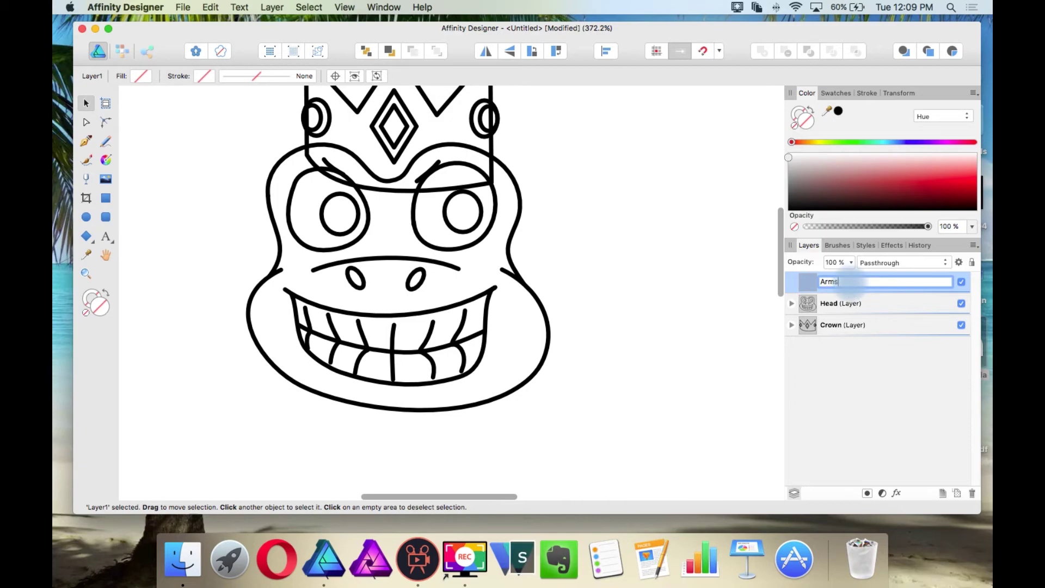
text(rms)
key(Return)
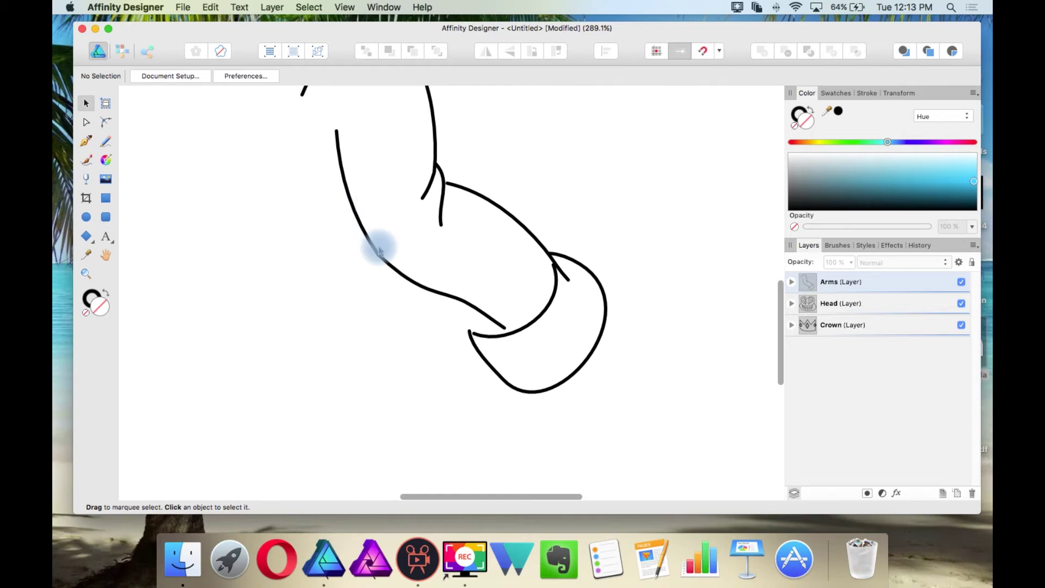
Show the lower forearm line's transform origin, place it at the line's upper end, and adjust the line from the opposite corner.
click(387, 265)
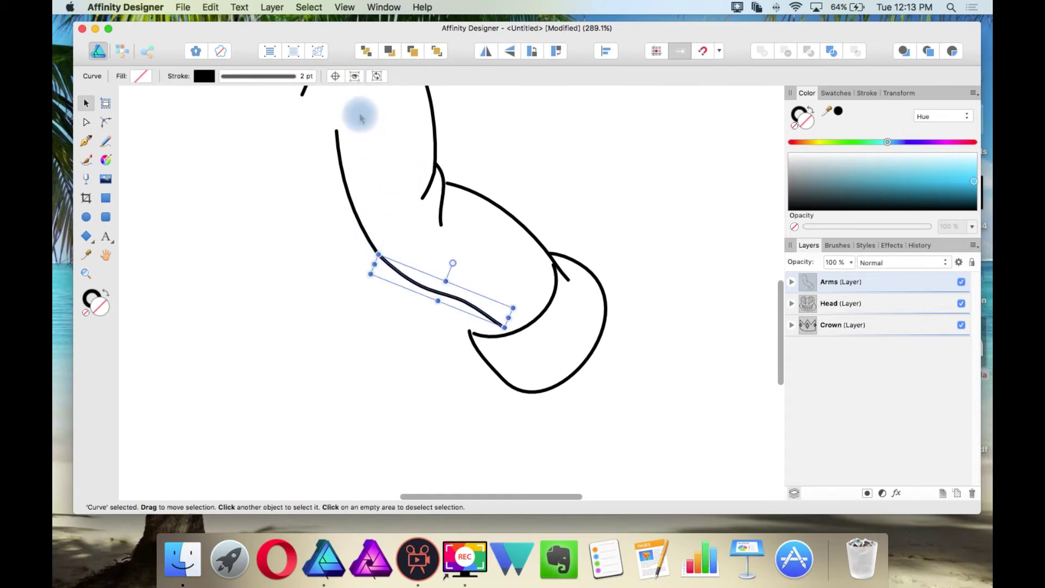
click(336, 76)
drag(440, 293, 378, 254)
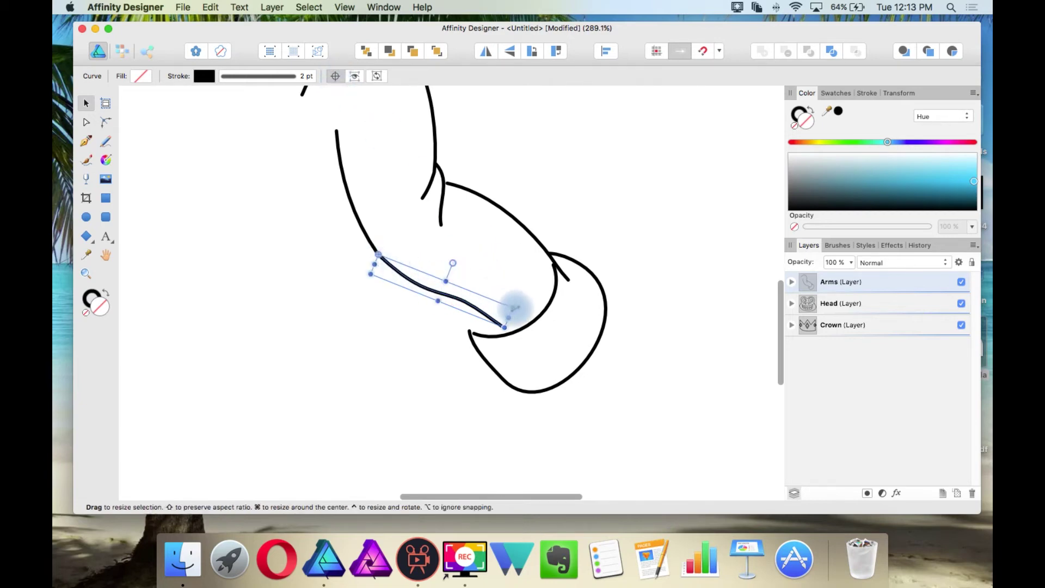
drag(514, 309, 498, 326)
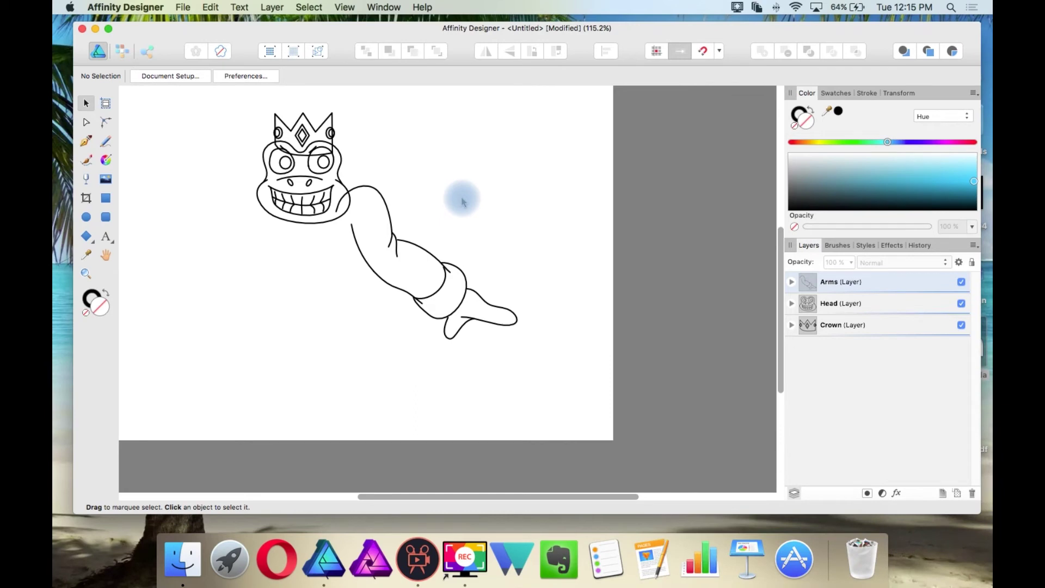
Try pulling the arm's shoulder, elbow and forearm curves apart to show that they are separate pieces.
scroll(425, 187, up, 3)
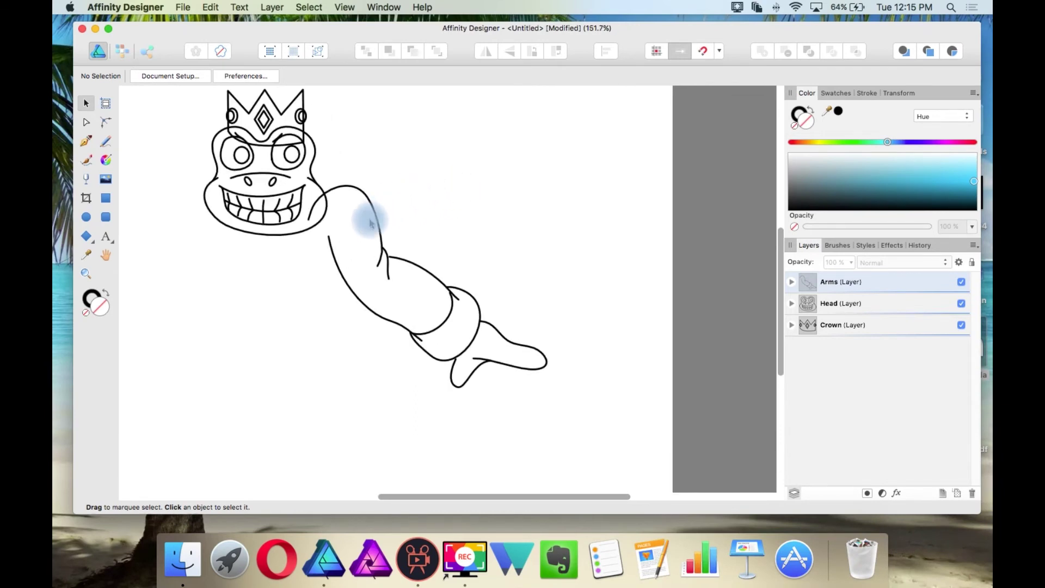
drag(373, 212, 490, 156)
mouse_move(388, 266)
mouse_down()
mouse_move(468, 209)
mouse_move(448, 238)
mouse_move(488, 223)
mouse_up()
click(365, 304)
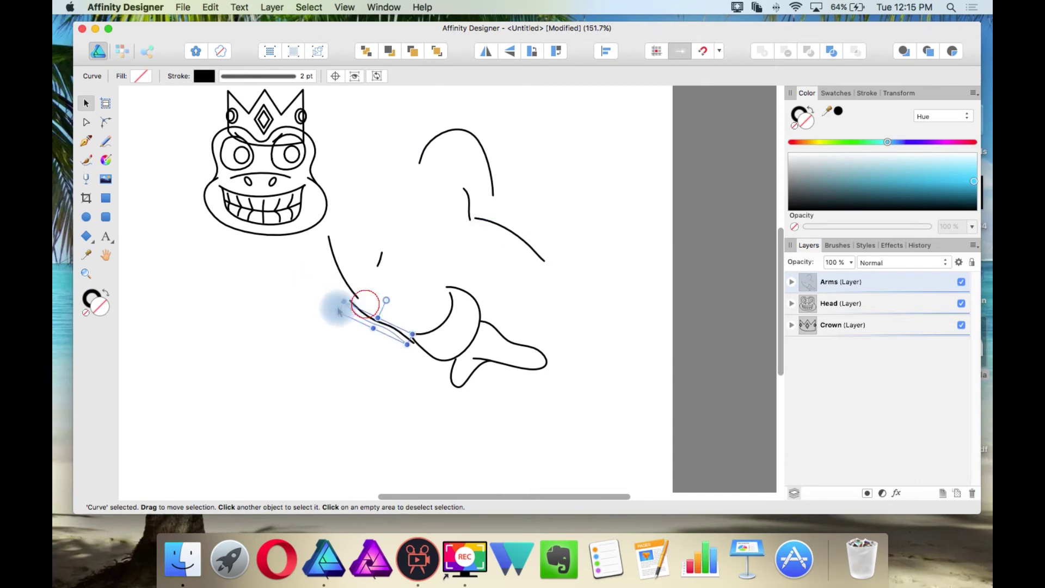
drag(352, 310, 342, 364)
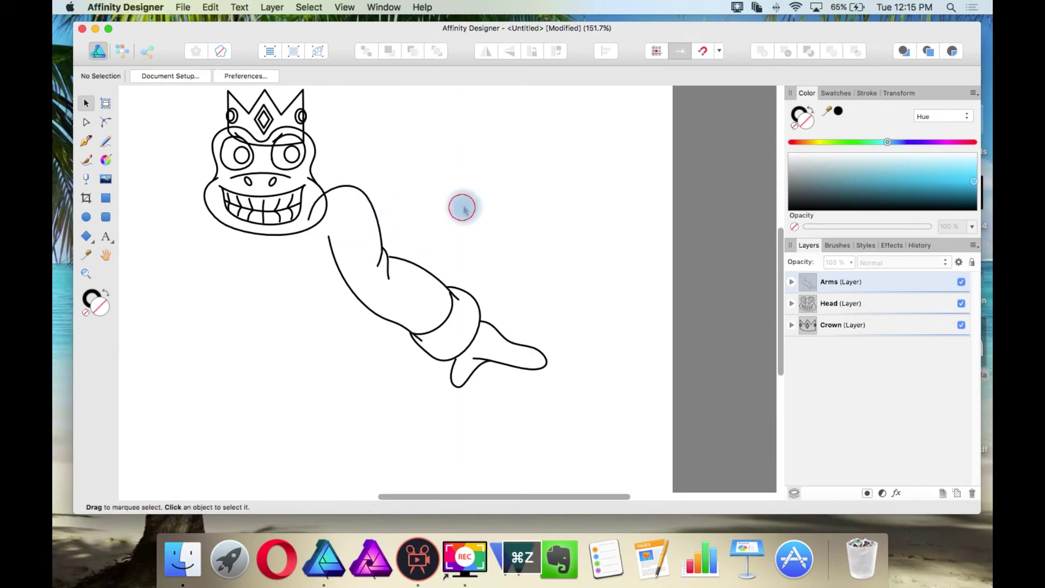
Add a node to the upper arm curve where the elbow crease meets it.
scroll(318, 210, up, 5)
scroll(308, 211, down, 2)
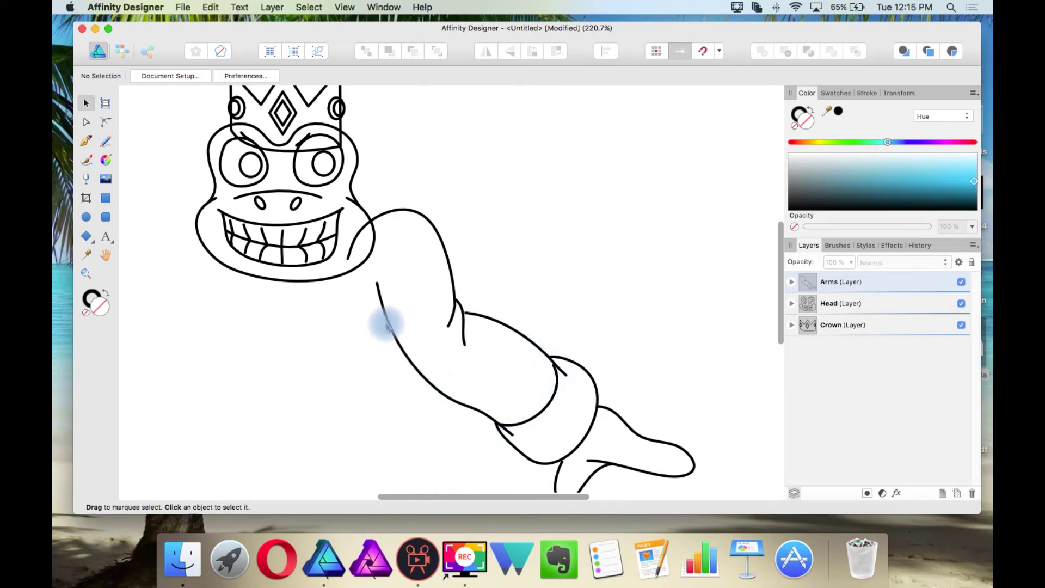
key(a)
click(376, 283)
scroll(376, 283, up, 10)
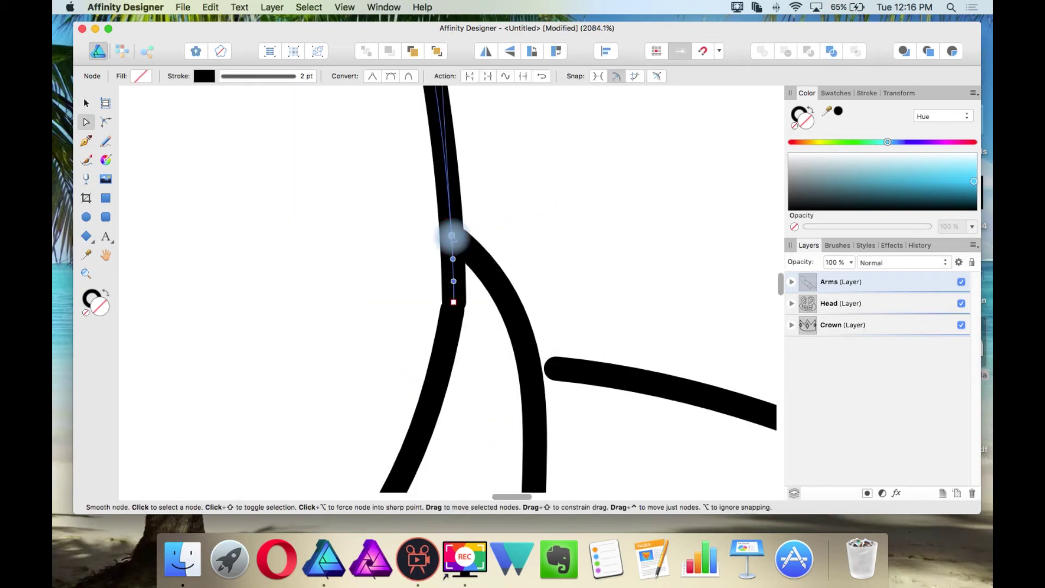
key(super+z)
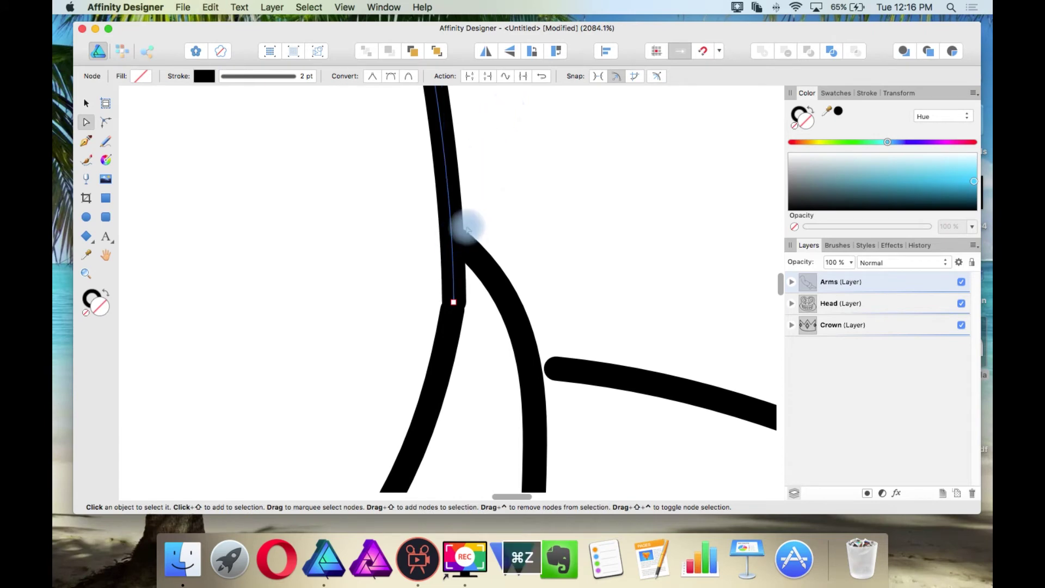
click(453, 237)
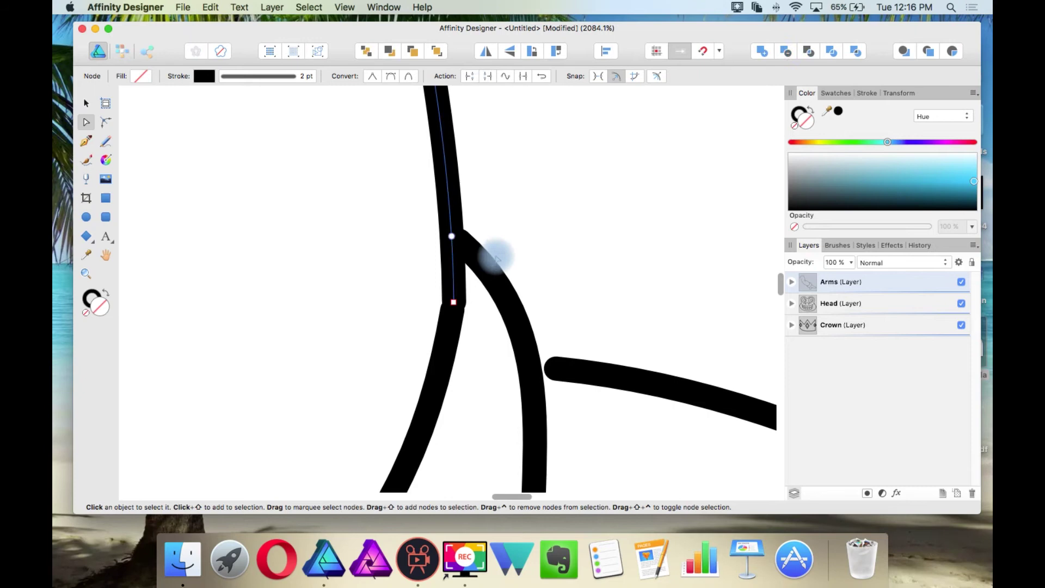
Add a node to the elbow crease beside the upper forearm line, and move that line's end node onto the crease.
click(489, 272)
click(530, 370)
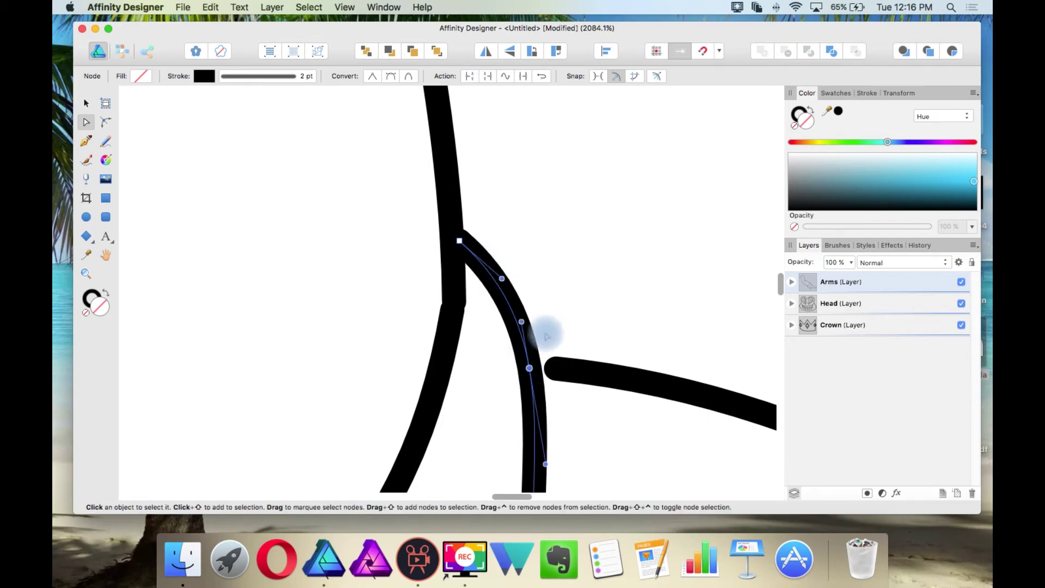
click(561, 369)
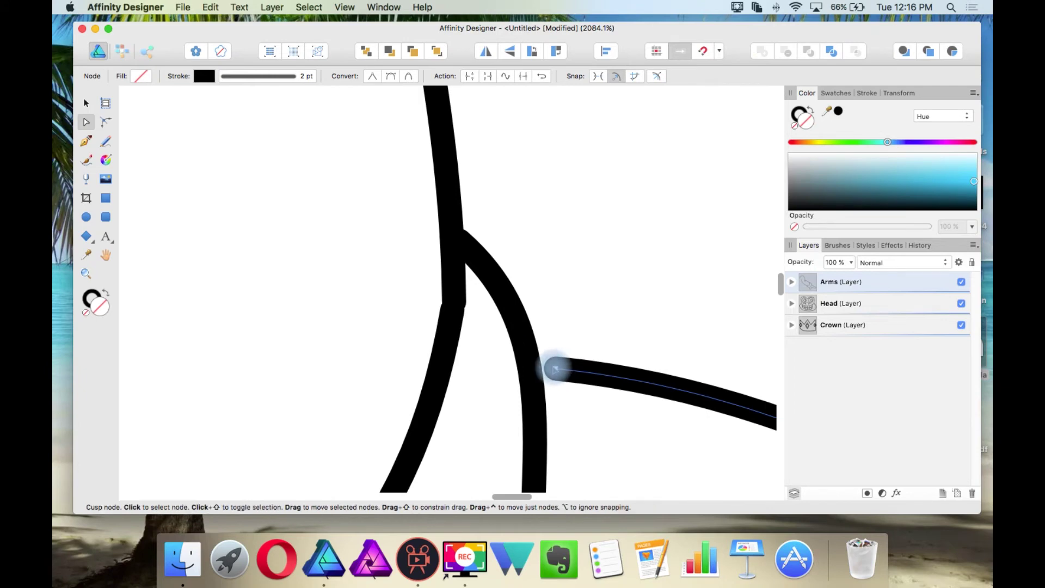
scroll(536, 360, right, 10)
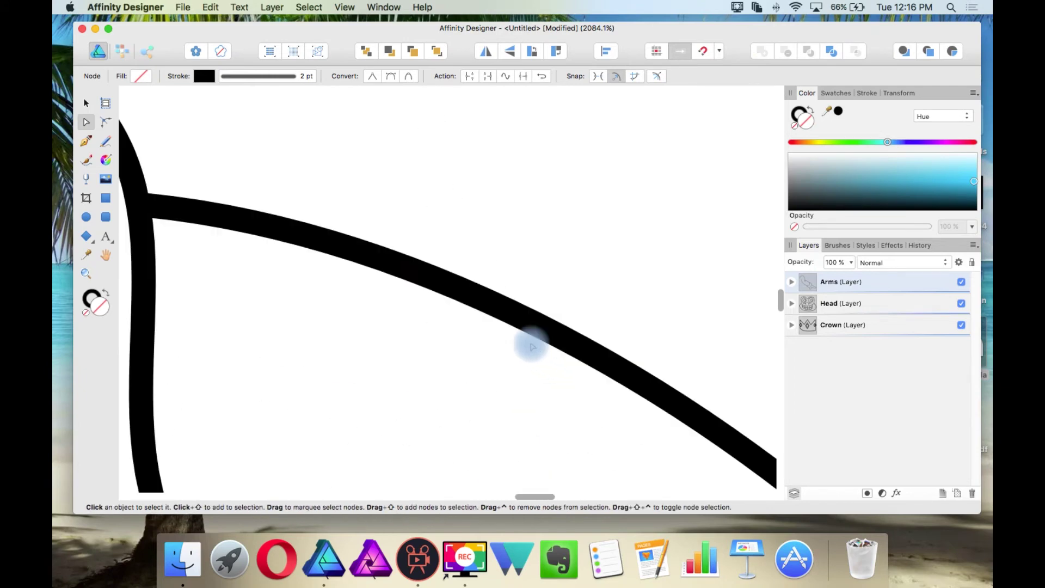
Add a node to the upper forearm line where the forearm's end curve meets it, and break the line there.
scroll(531, 343, down, 10)
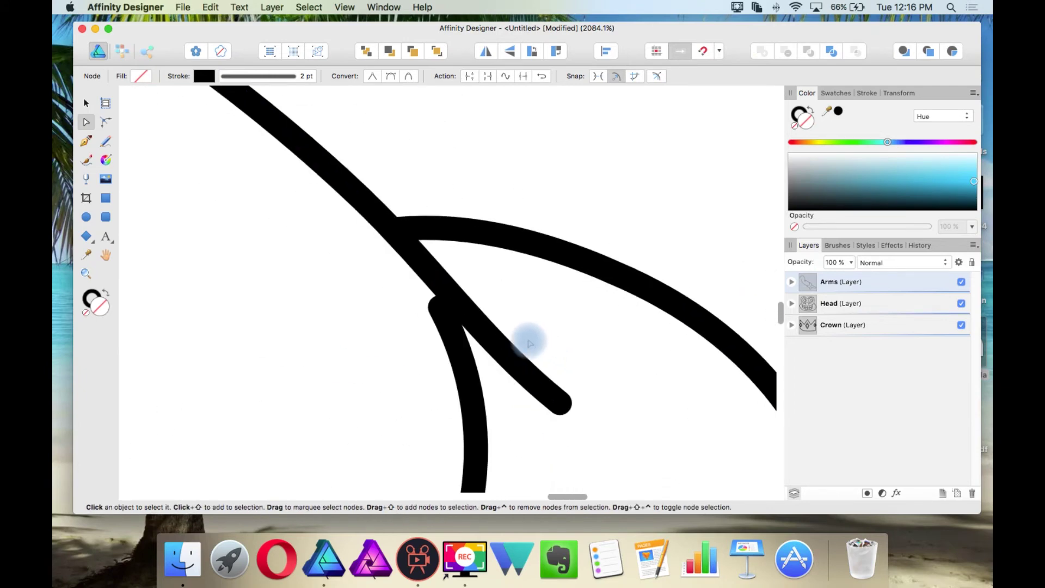
scroll(496, 301, up, 10)
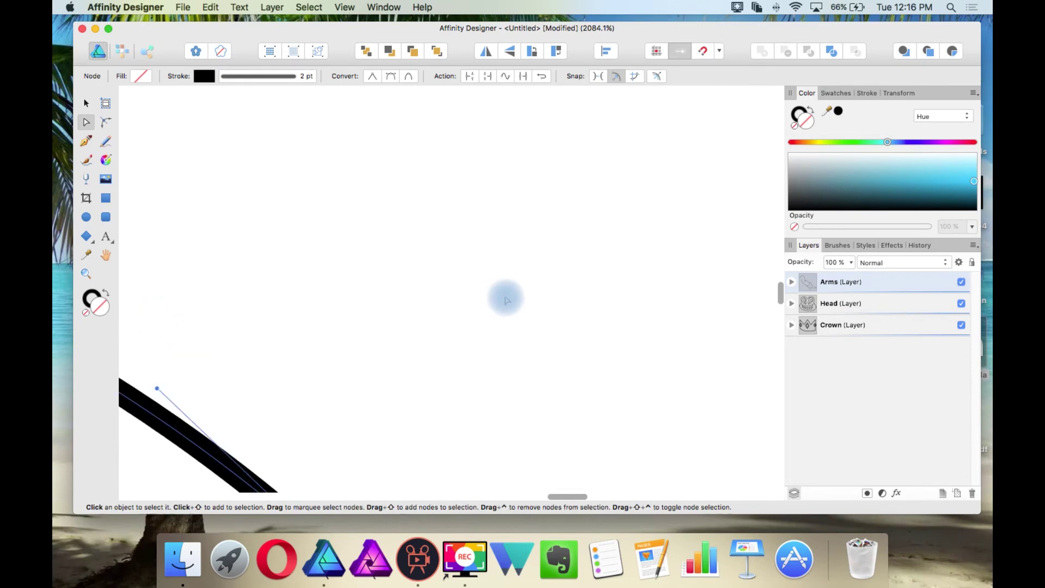
click(508, 300)
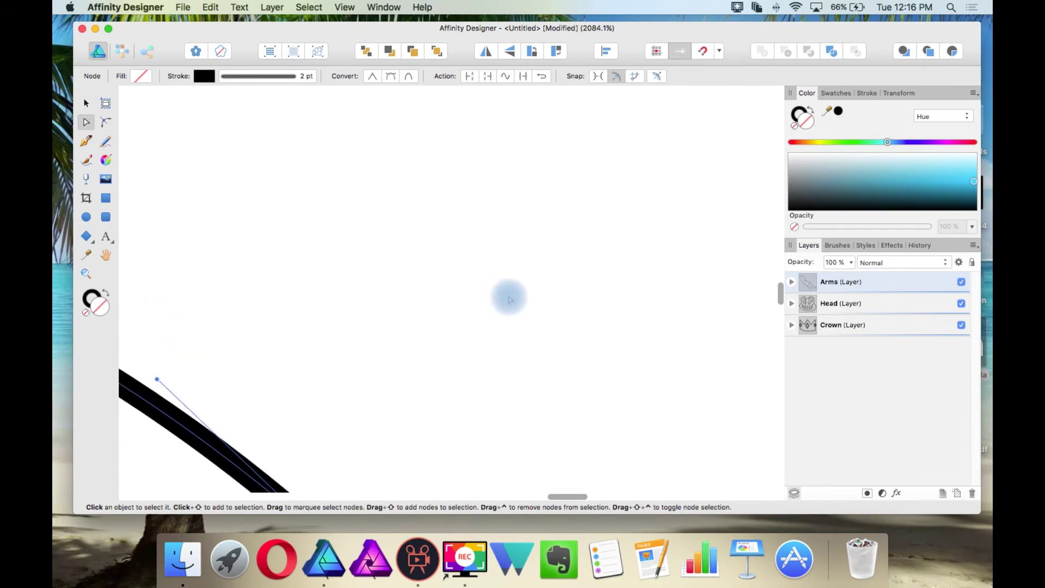
scroll(510, 299, up, 10)
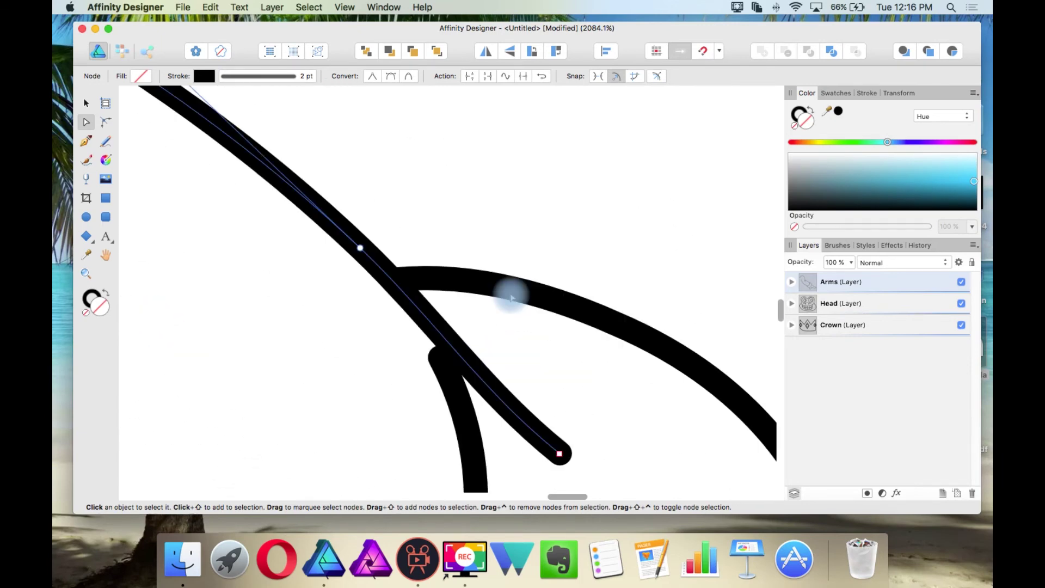
scroll(509, 297, down, 5)
scroll(509, 297, up, 5)
scroll(509, 297, left, 1)
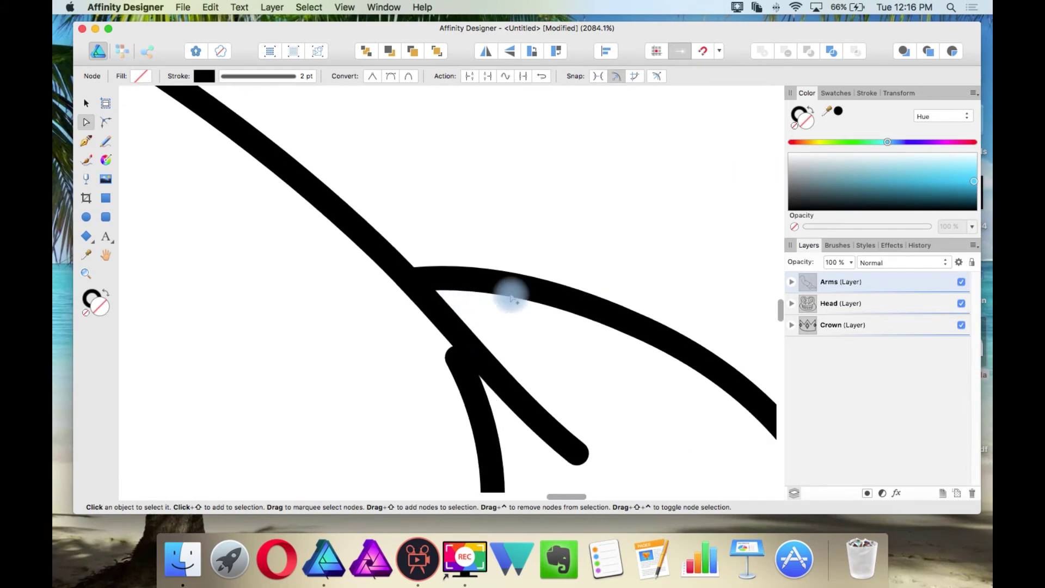
click(547, 253)
scroll(527, 307, up, 3)
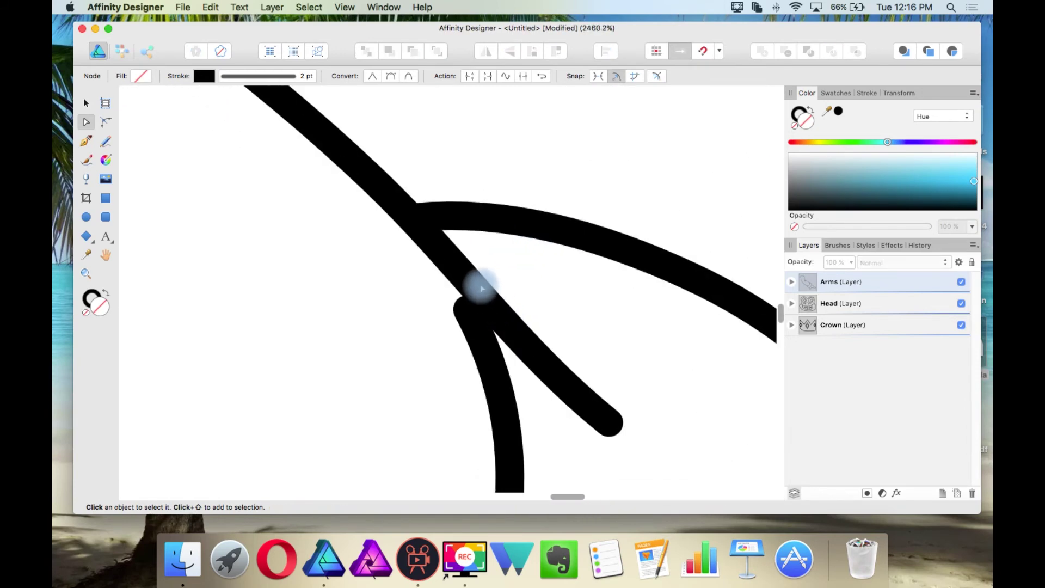
click(475, 289)
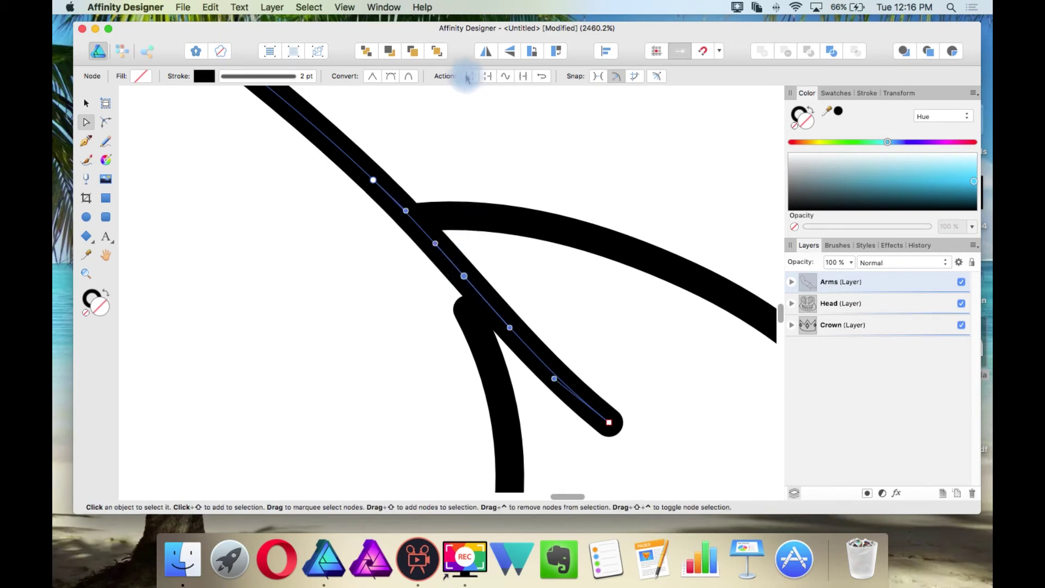
click(515, 130)
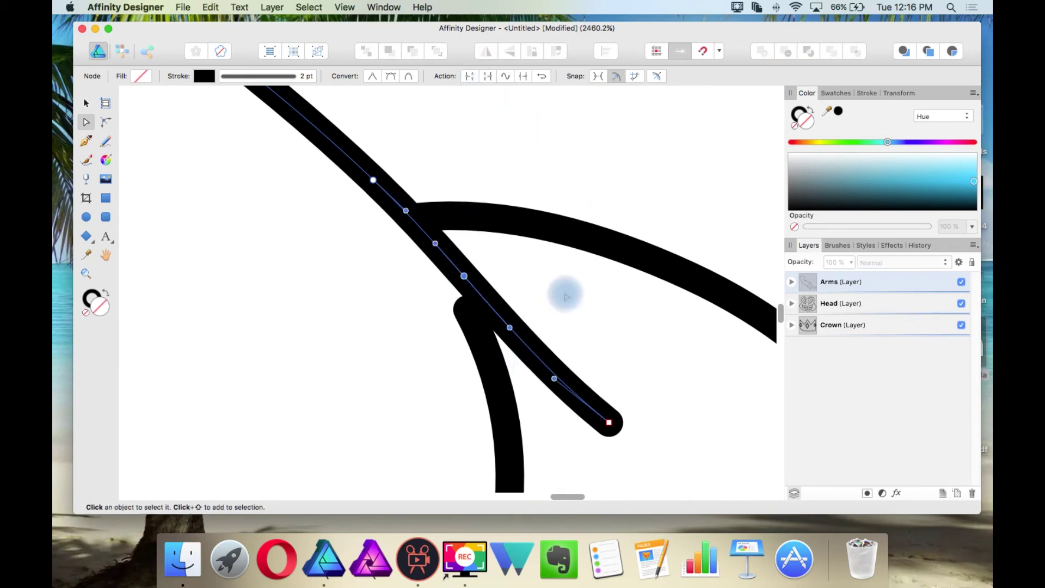
Delete the leftover tail of the upper forearm line beyond the break.
scroll(566, 430, down, 3)
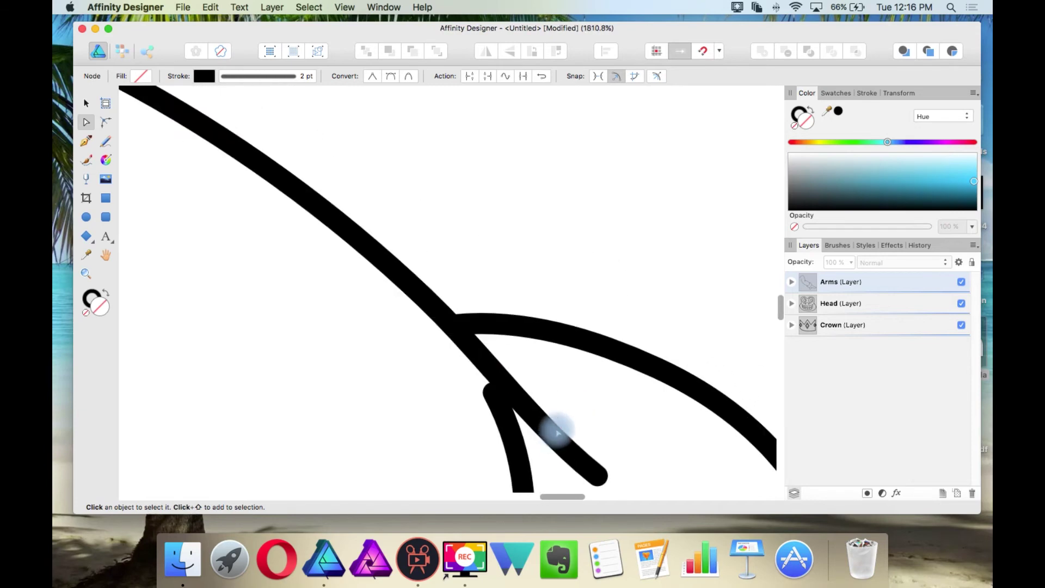
click(556, 440)
key(Delete)
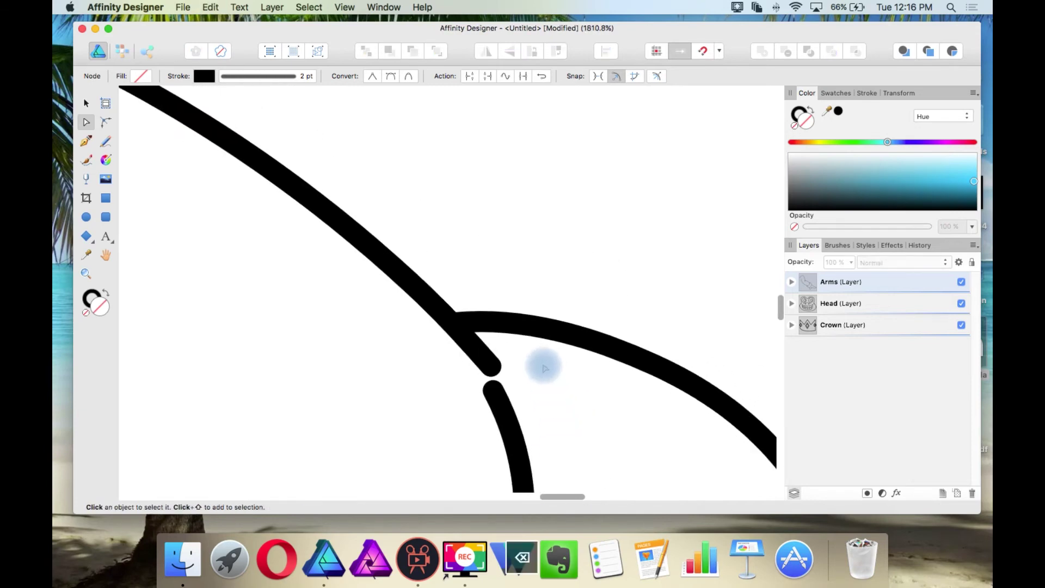
Break the lower forearm line where the forearm's end curve meets it, and remove the overshooting tail.
scroll(542, 364, down, 5)
click(493, 189)
scroll(392, 331, down, 3)
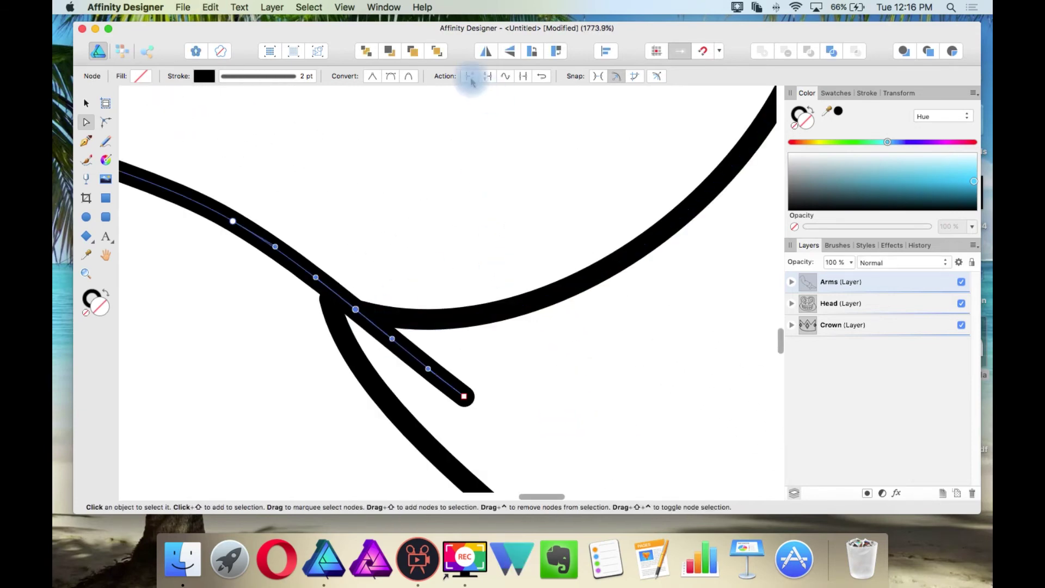
scroll(419, 350, down, 5)
click(440, 298)
scroll(440, 298, up, 1)
click(428, 329)
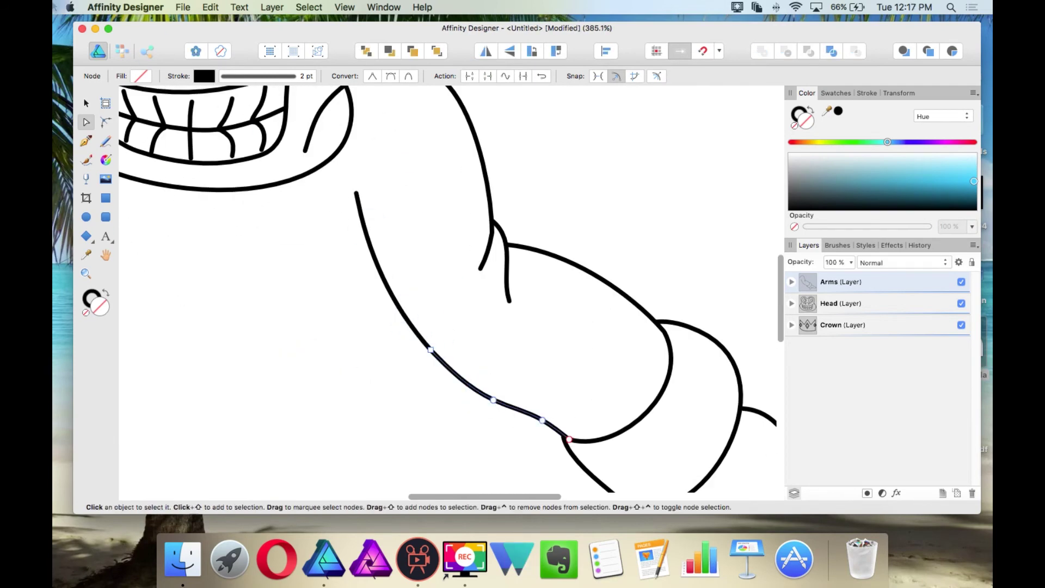
Select the six curves outlining the shoulder, elbow and forearm, and join them into a single curve.
click(86, 103)
click(184, 241)
scroll(304, 279, up, 2)
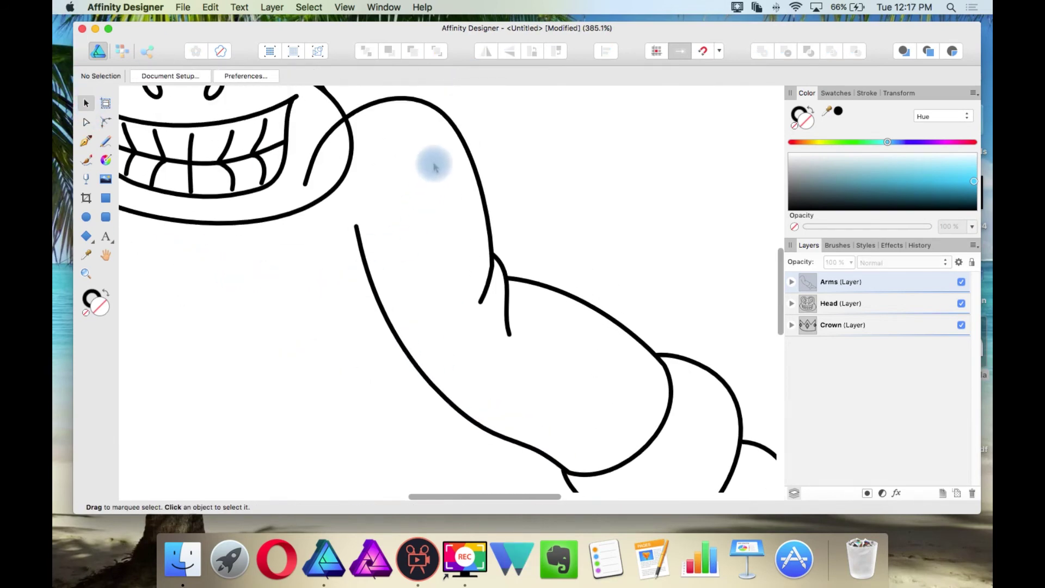
click(446, 116)
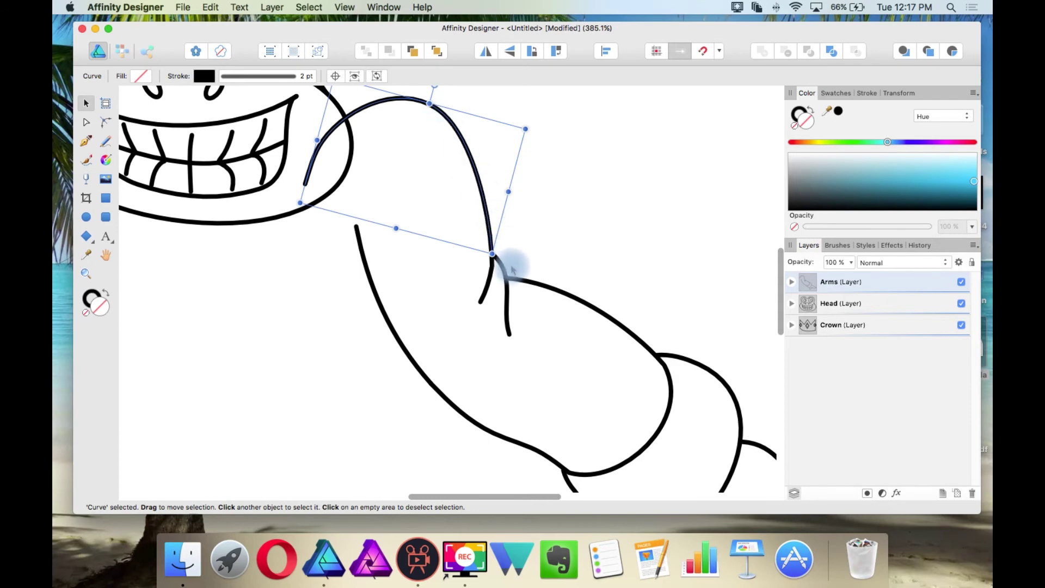
scroll(513, 262, up, 4)
key(super+a)
scroll(669, 374, down, 4)
scroll(350, 264, up, 3)
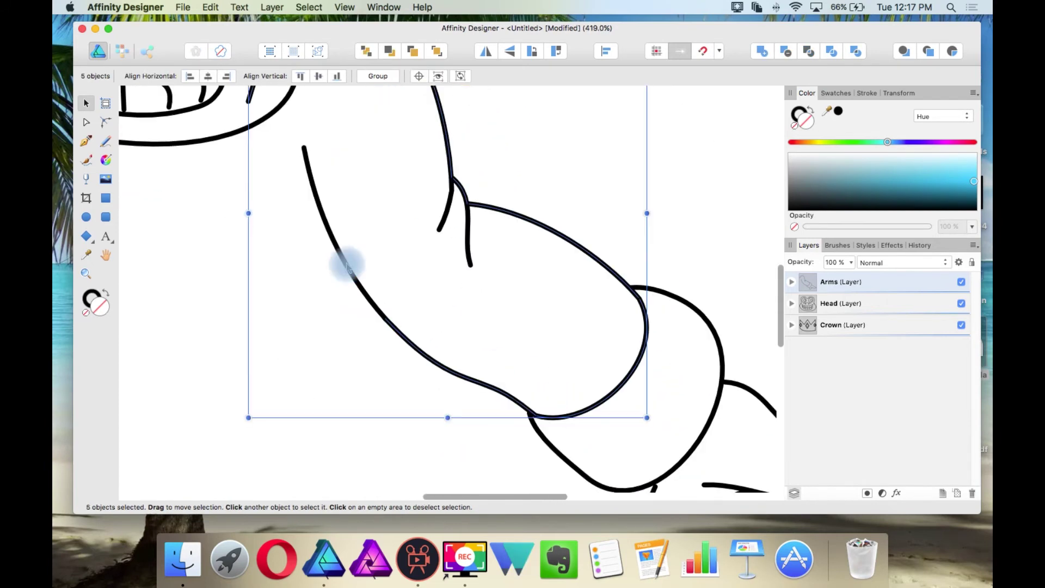
scroll(360, 273, up, 1)
scroll(359, 276, up, 4)
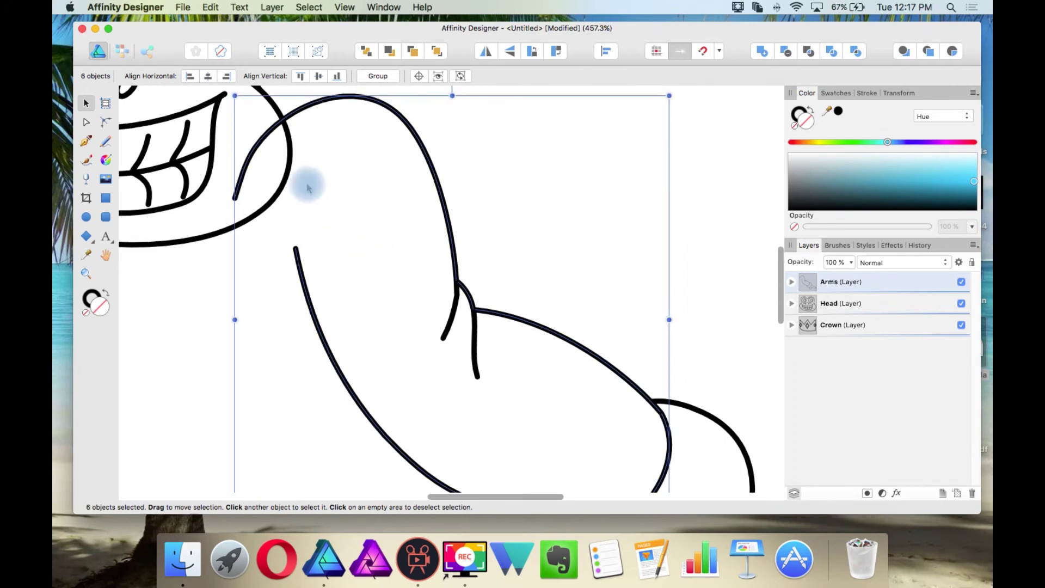
click(85, 124)
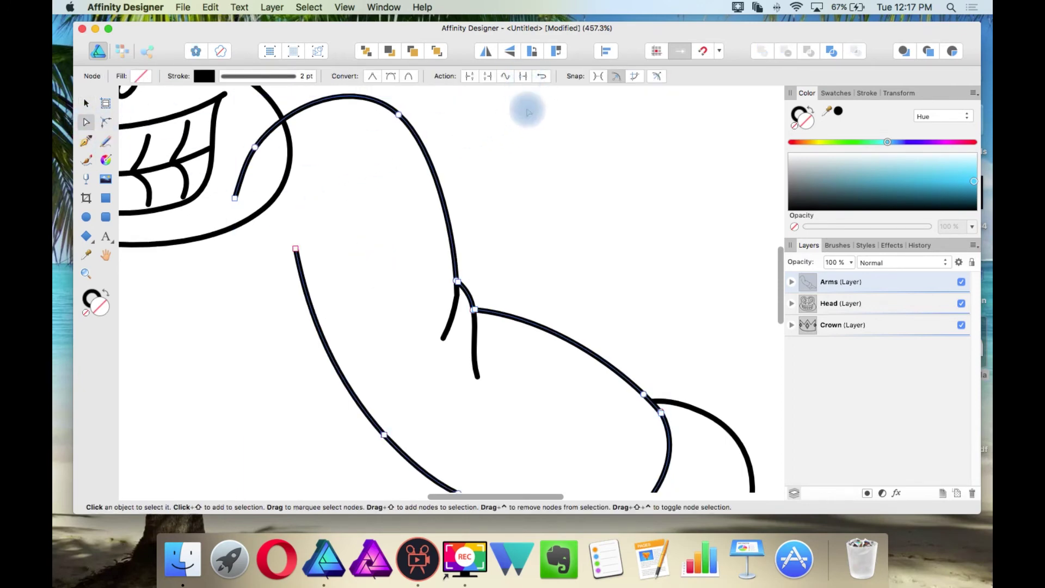
scroll(524, 105, down, 5)
Try moving the joined arm outline away from the crease lines and cuff, and undo the move.
click(86, 104)
drag(455, 169, 537, 227)
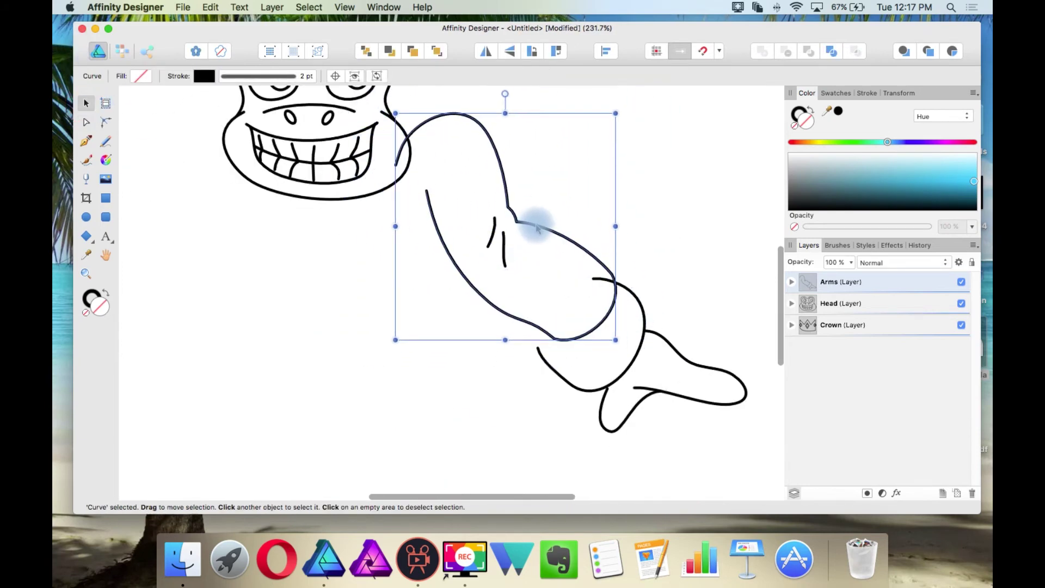
key(super+z)
Fill the joined arm shape with light blue.
click(970, 186)
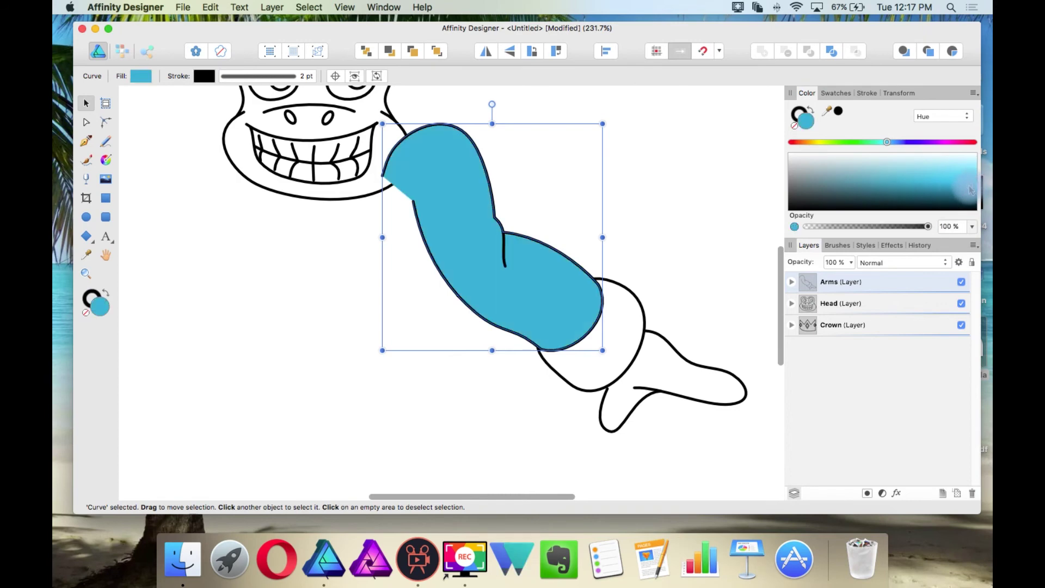
scroll(477, 162, down, 5)
scroll(476, 162, up, 8)
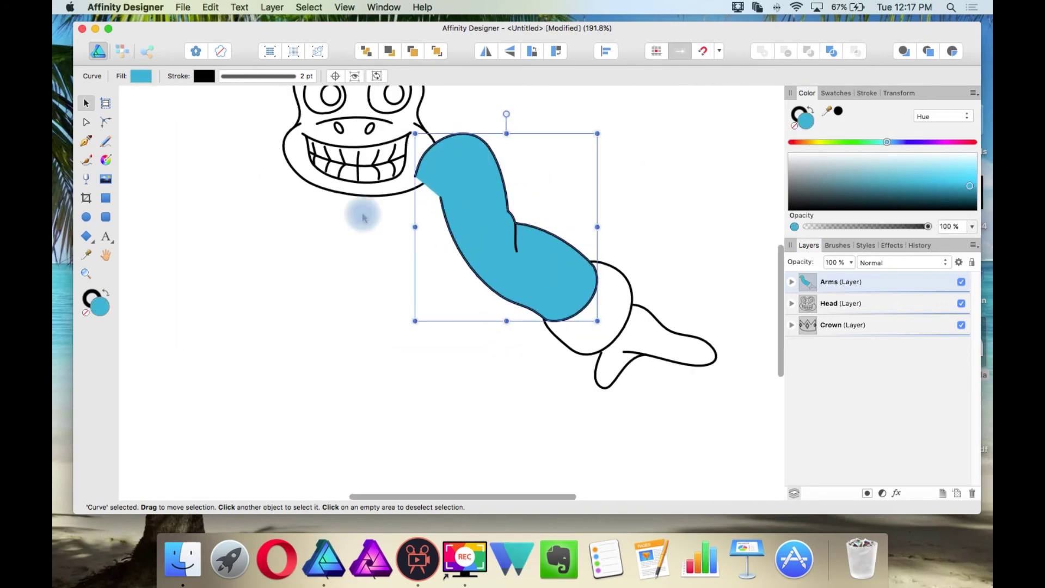
scroll(420, 176, up, 3)
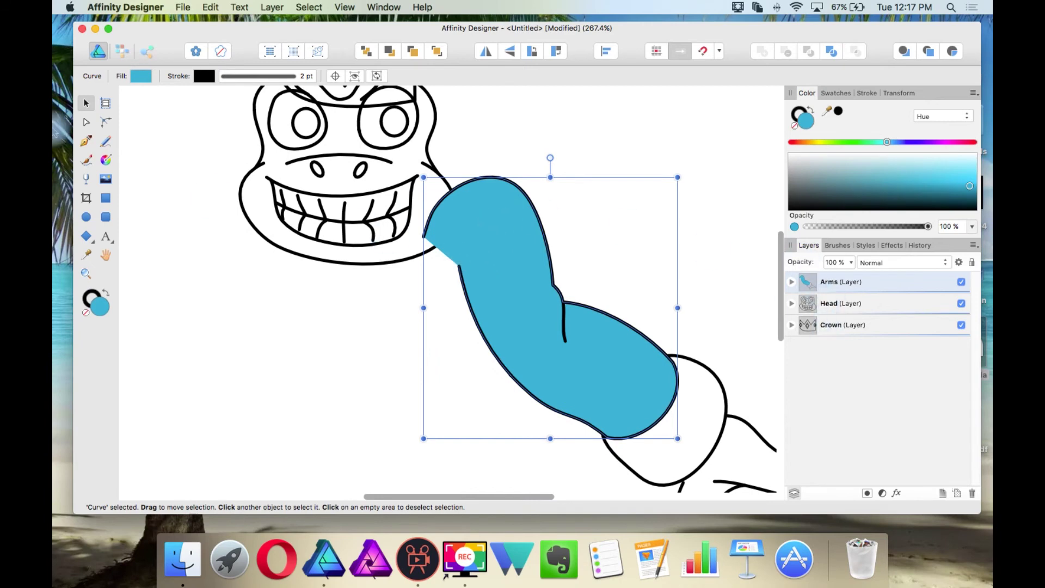
Move the end node of the arm's shoulder curve down onto the jaw outline.
click(86, 122)
scroll(428, 239, up, 5)
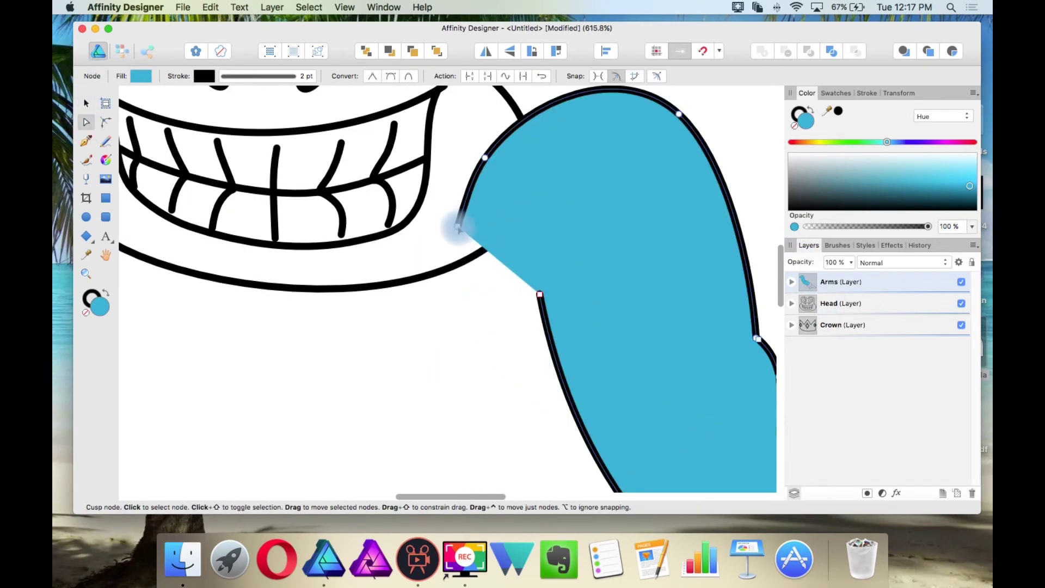
drag(456, 226, 446, 262)
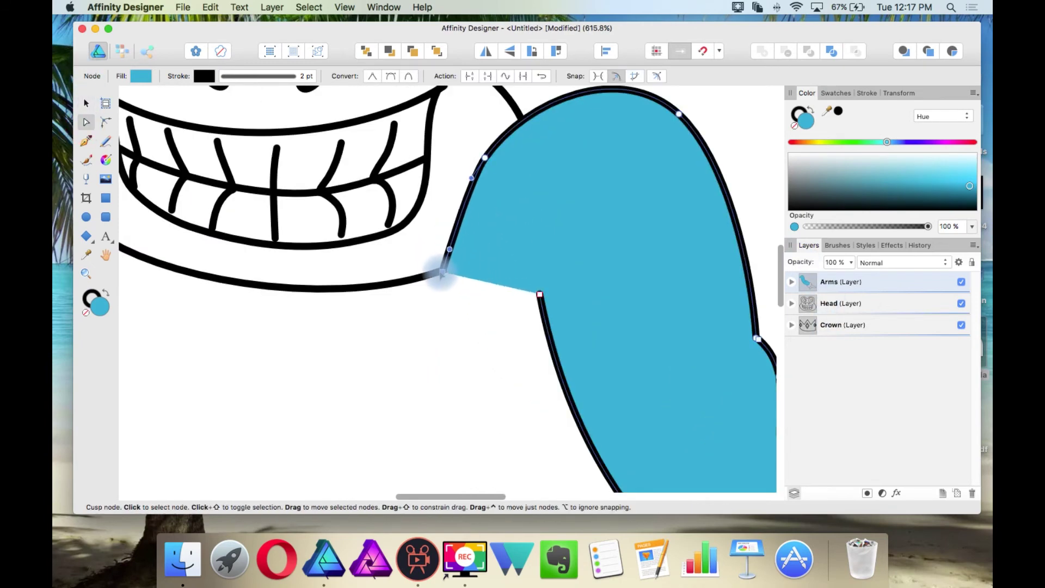
scroll(439, 277, down, 3)
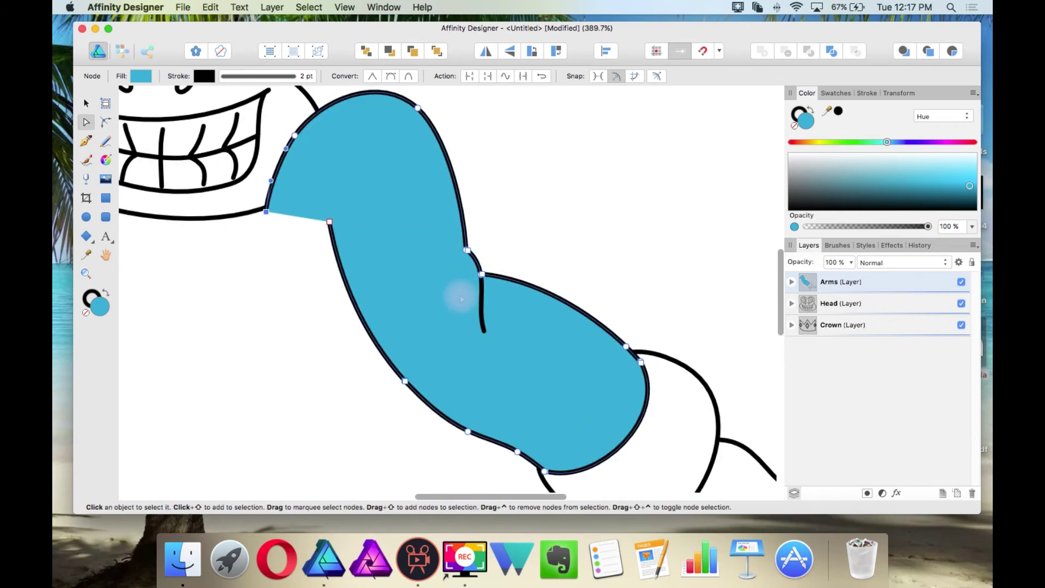
Send the blue arm shape backward in the stacking order, behind the short elbow crease line.
click(86, 103)
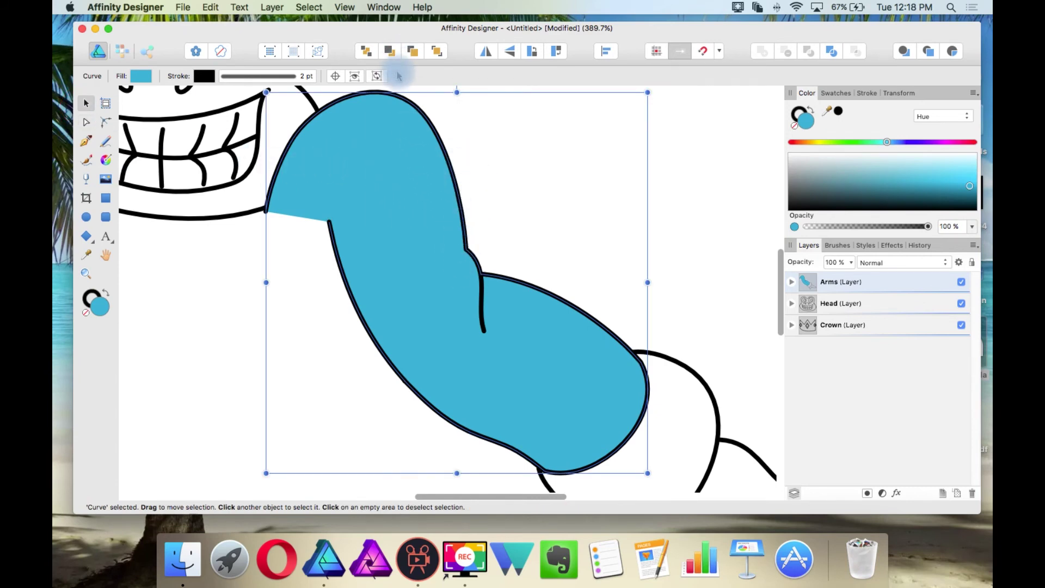
click(505, 185)
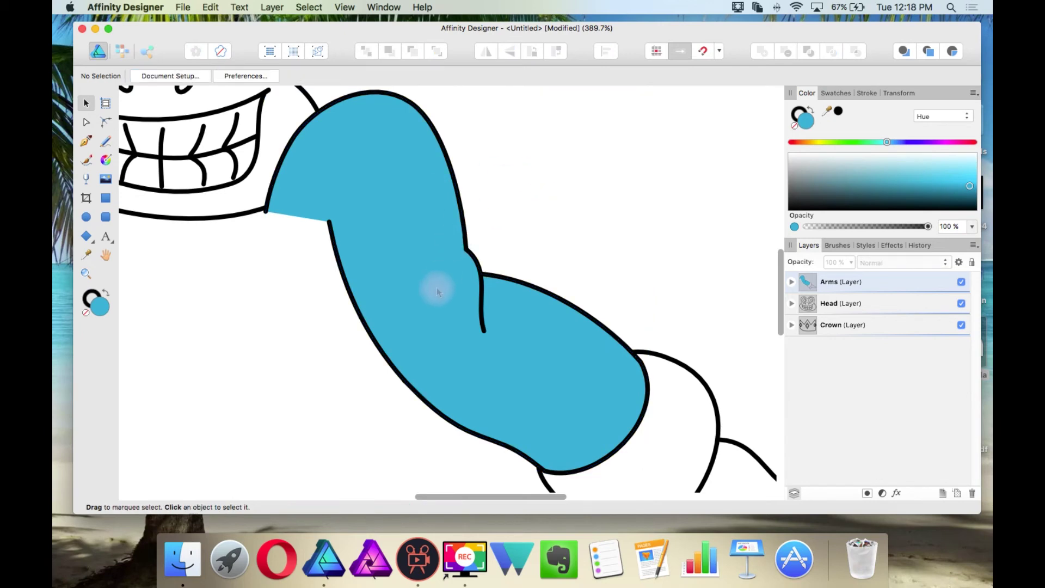
click(438, 208)
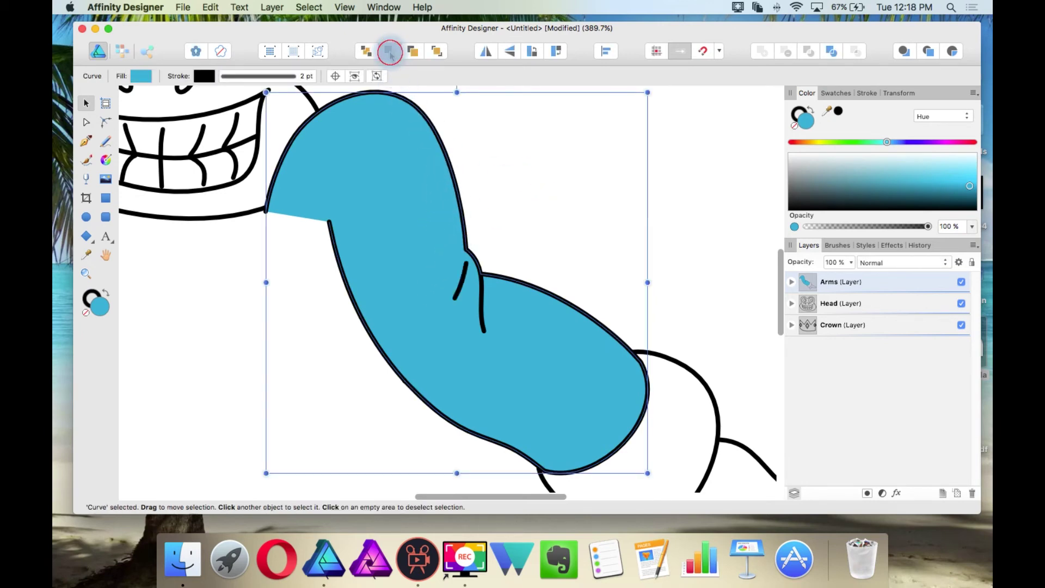
scroll(506, 227, up, 5)
click(679, 234)
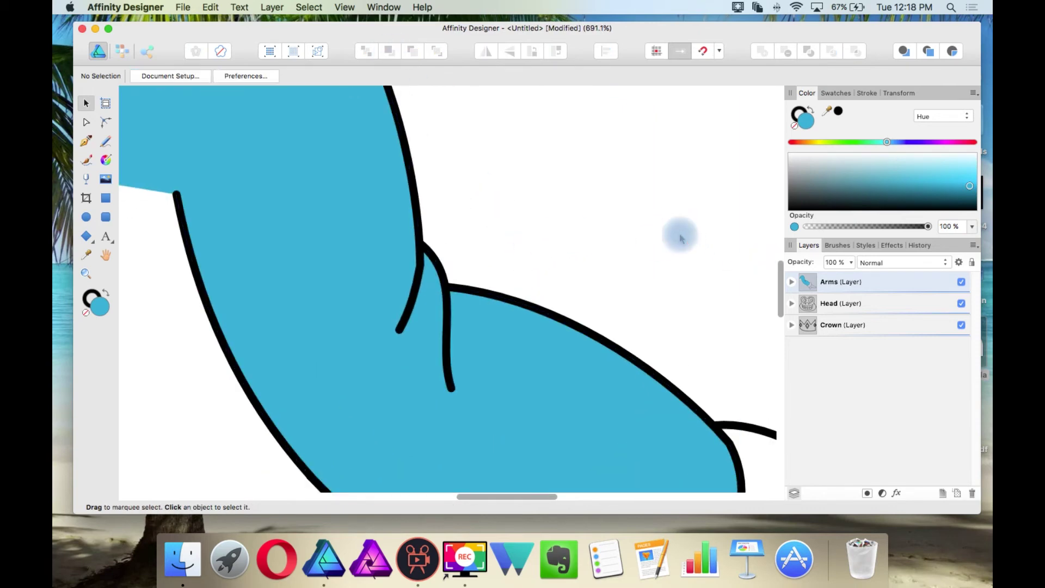
Select the two pieces of the short inner elbow crease together for node editing.
click(415, 230)
shift+click(411, 286)
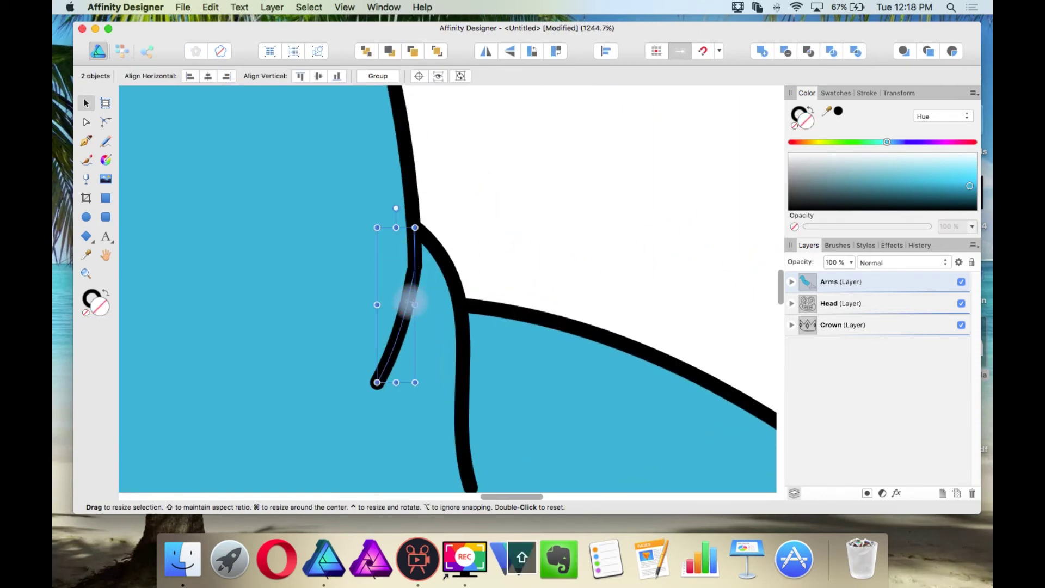
click(86, 122)
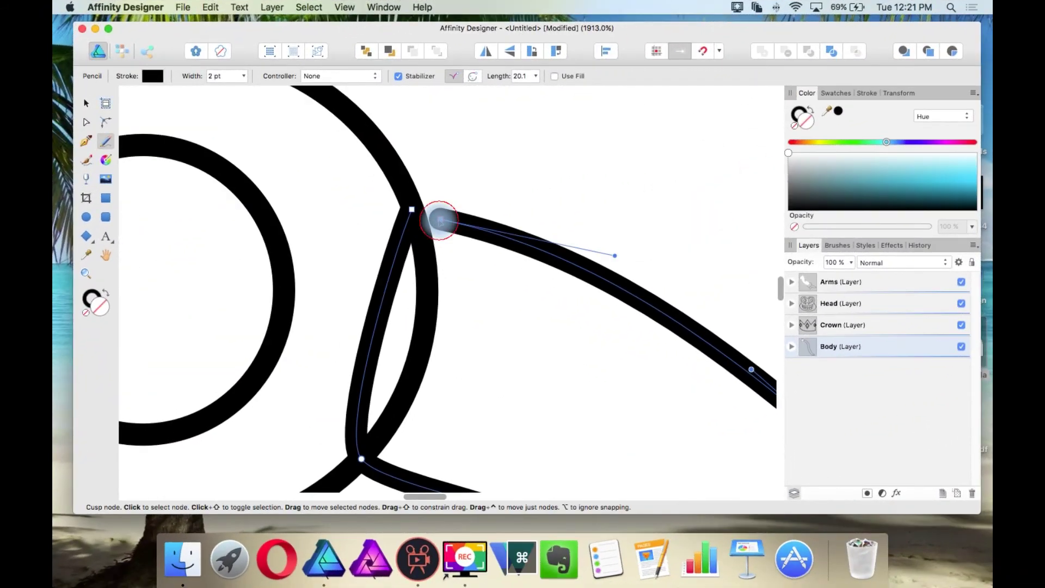
On the Body layer, move the end node of the upper trim line onto the corner of the round clasp's edge curve.
mouse_move(440, 220)
mouse_down()
mouse_move(410, 207)
mouse_move(433, 213)
mouse_move(419, 212)
mouse_up()
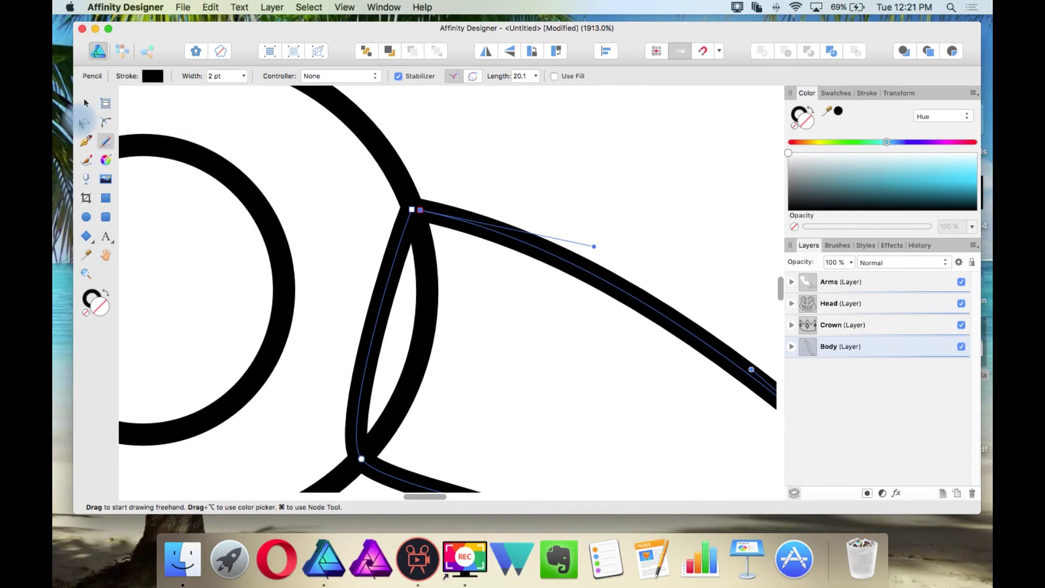
click(86, 122)
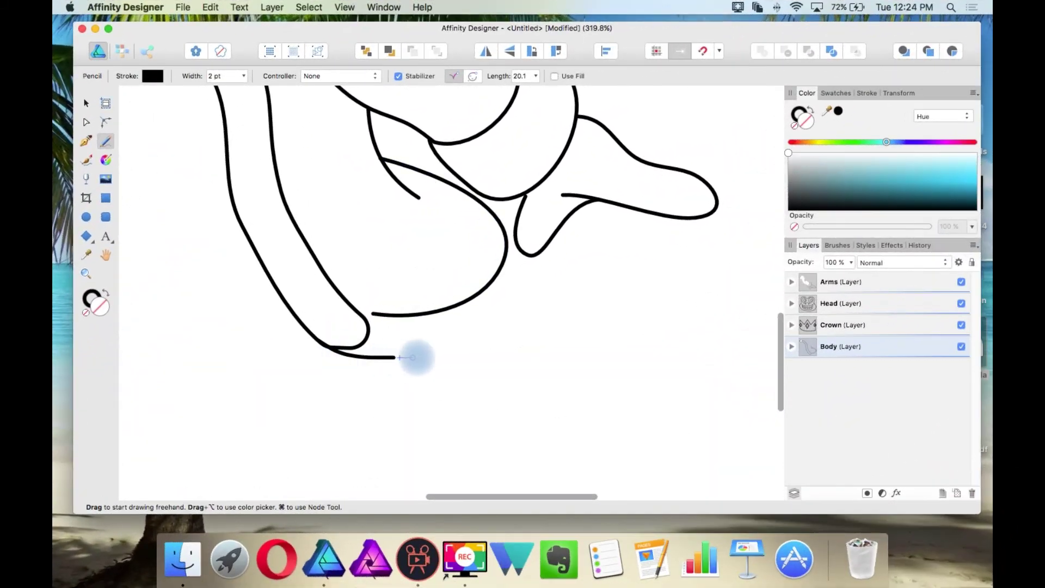
Draw the outer trim curve around the robe's right-side hem, and the collar and front trim curves running out from the round clasp.
mouse_move(414, 358)
mouse_down()
mouse_move(482, 343)
mouse_move(532, 300)
mouse_move(537, 244)
mouse_move(513, 205)
mouse_up()
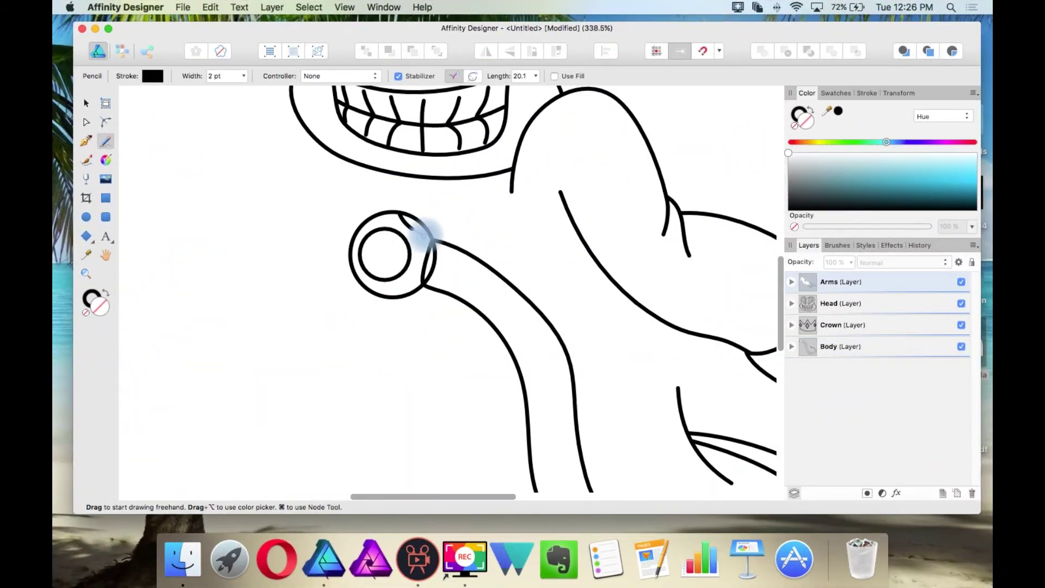
mouse_move(422, 231)
mouse_down()
mouse_move(512, 185)
mouse_move(553, 133)
mouse_up()
mouse_move(452, 218)
mouse_down()
mouse_move(432, 296)
mouse_move(357, 407)
mouse_move(334, 389)
mouse_up()
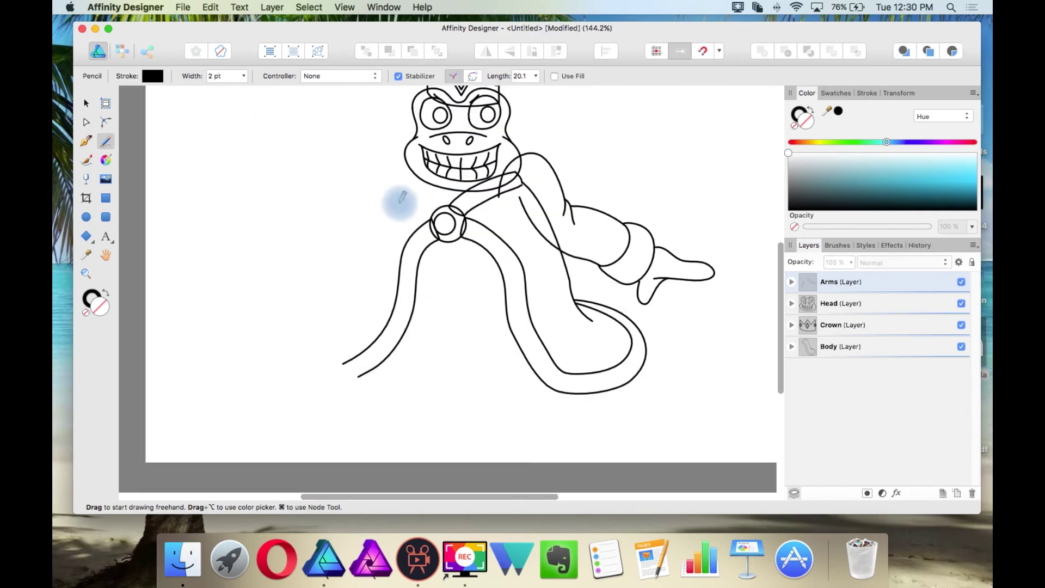
Draw the robe's outer left edge down to the hem, and shape the left collar piece rising from the clasp to the jaw.
mouse_move(398, 204)
mouse_down()
mouse_move(373, 250)
mouse_move(369, 320)
mouse_up()
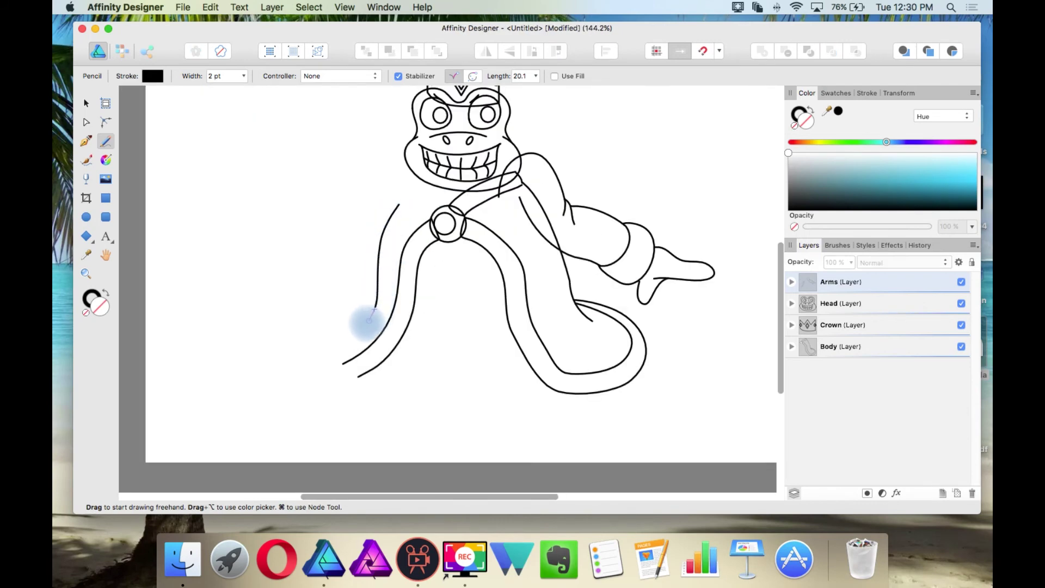
drag(369, 320, 348, 366)
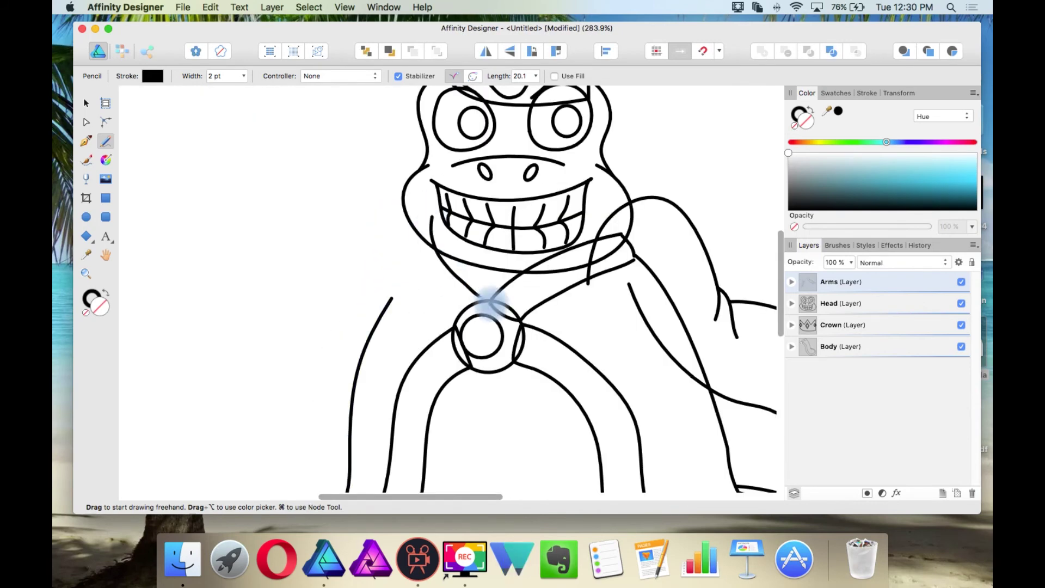
mouse_move(490, 298)
mouse_down()
mouse_move(425, 289)
mouse_move(398, 248)
mouse_up()
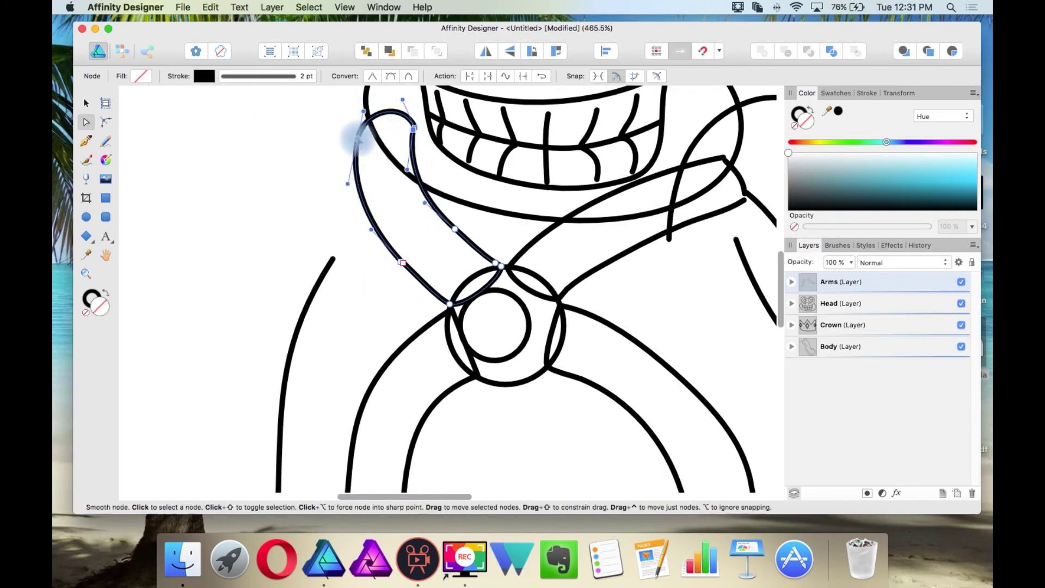
mouse_move(357, 147)
mouse_down()
mouse_move(382, 248)
mouse_move(415, 276)
mouse_up()
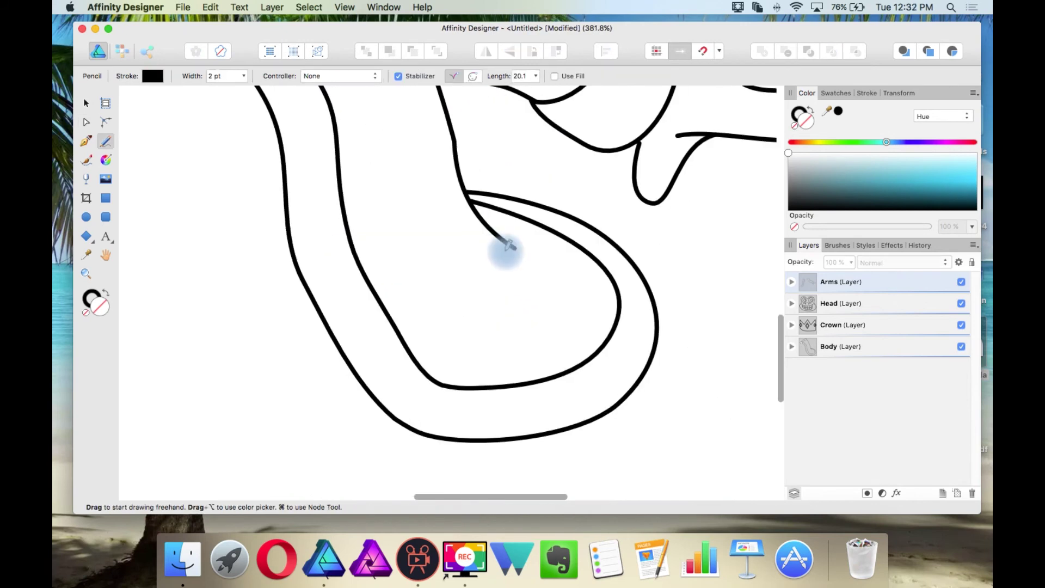
scroll(415, 280, left, 5)
scroll(442, 289, left, 15)
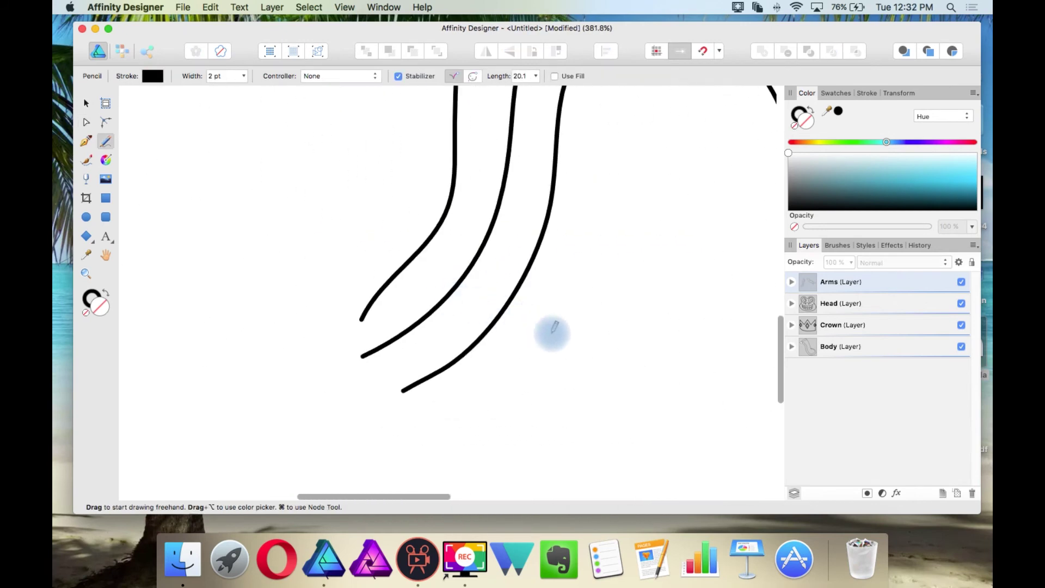
super+click(416, 320)
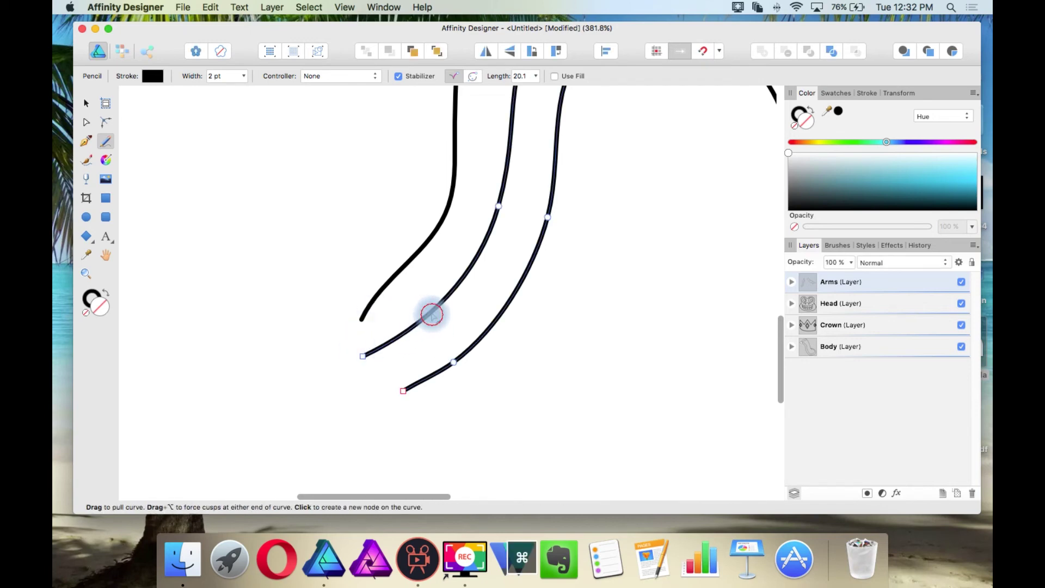
click(432, 315)
drag(363, 355, 379, 291)
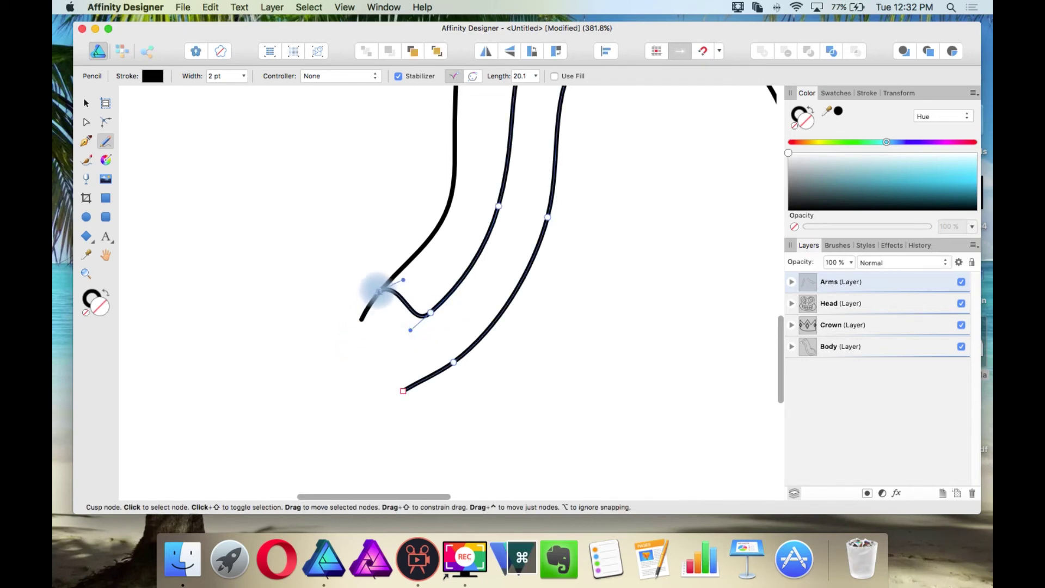
key(super+z)
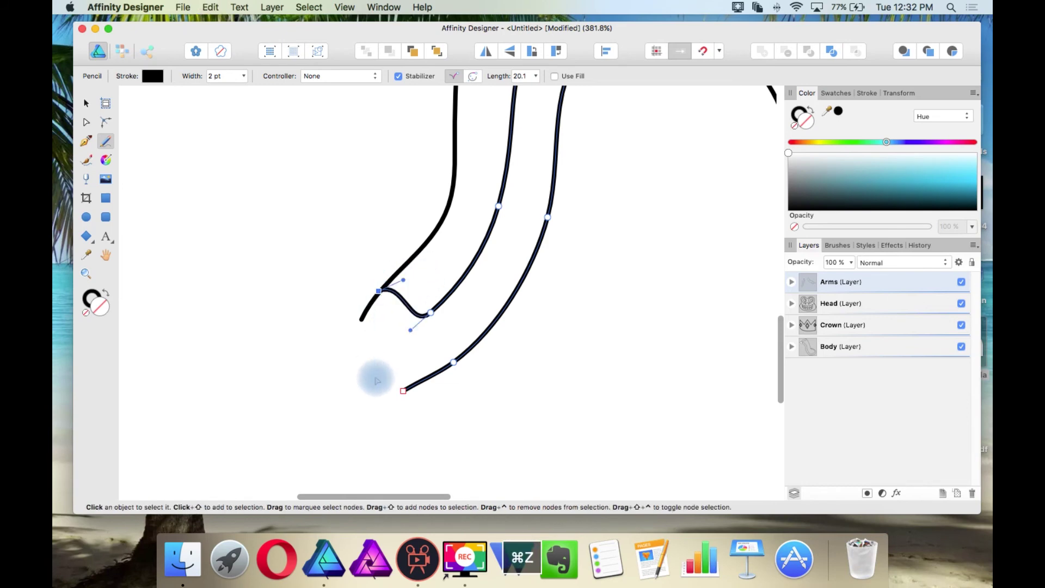
Draw an inner and an outer rounded curve with the Pencil tool to close off the lower ends of the robe's left trim.
click(390, 285)
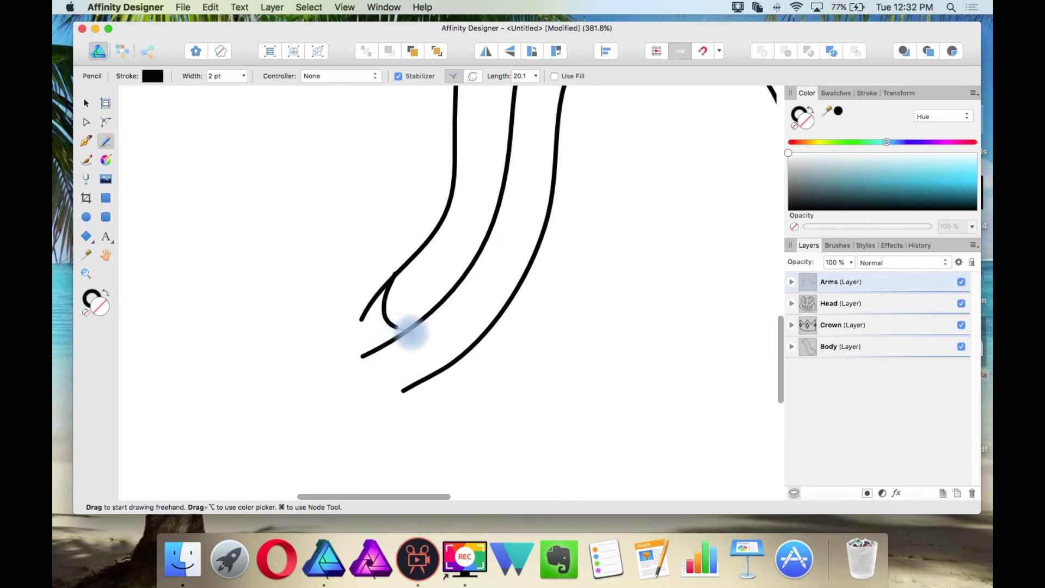
drag(421, 328, 424, 326)
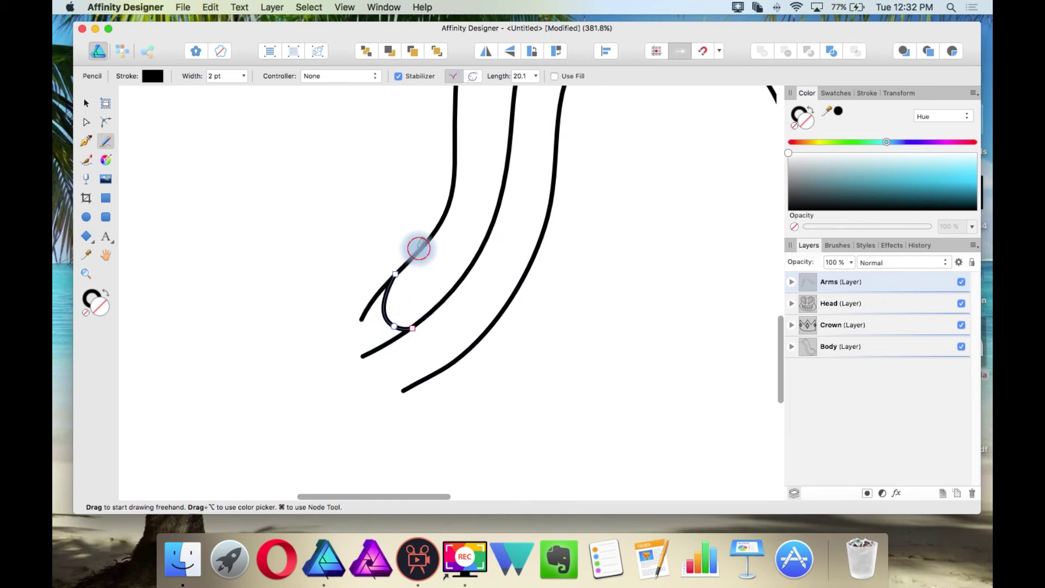
mouse_move(350, 343)
mouse_down()
mouse_move(387, 384)
mouse_move(451, 361)
mouse_up()
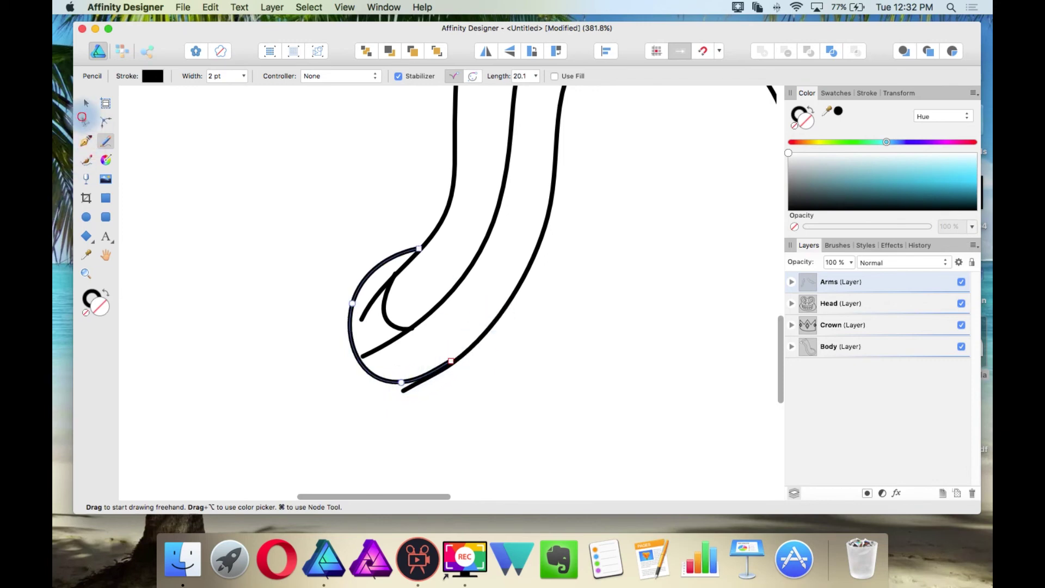
Break the outer trim line where it meets the large rounded hem curve and delete the leftover tail.
key(a)
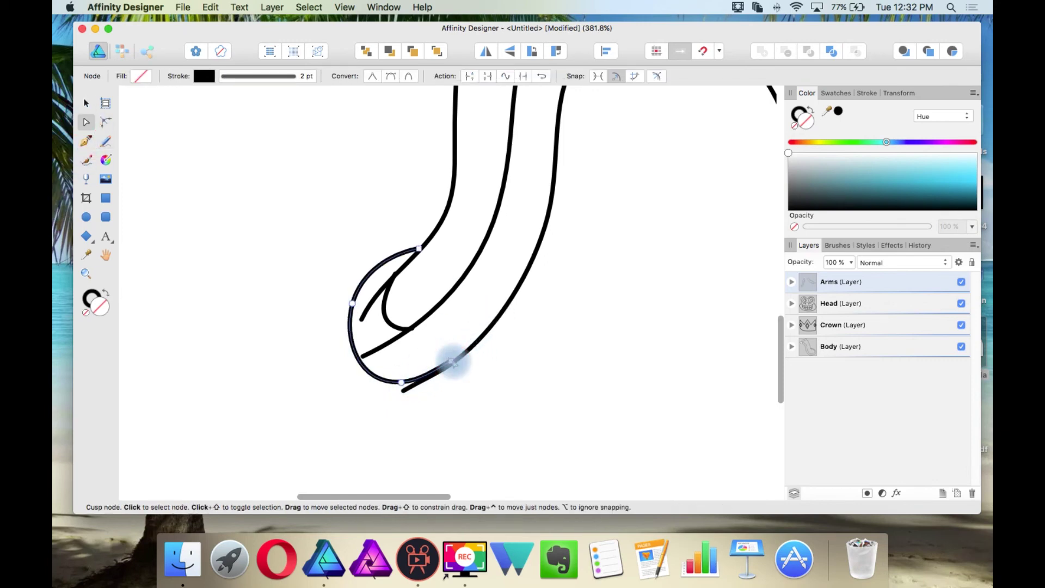
click(463, 361)
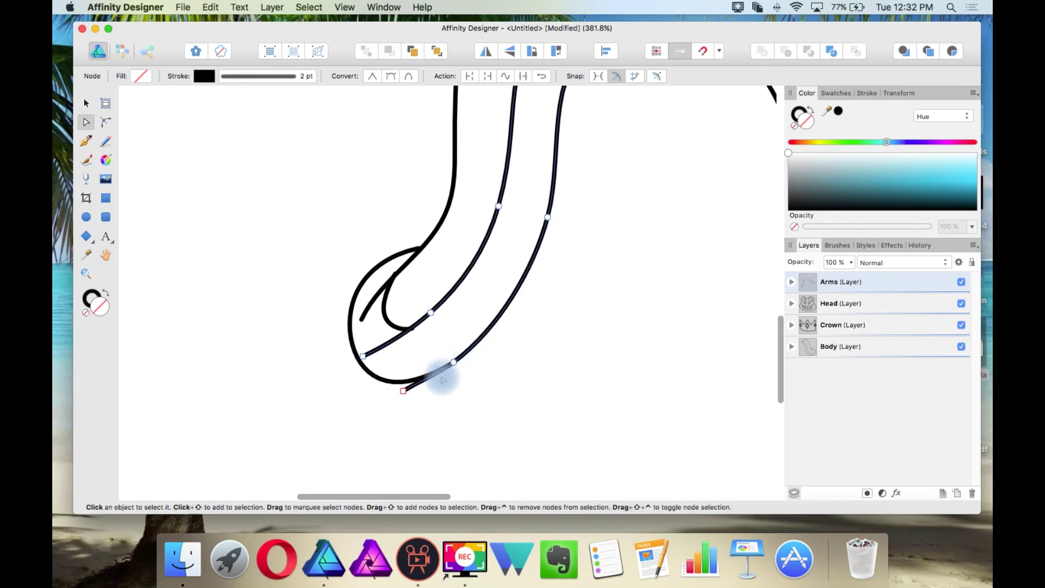
scroll(443, 379, up, 5)
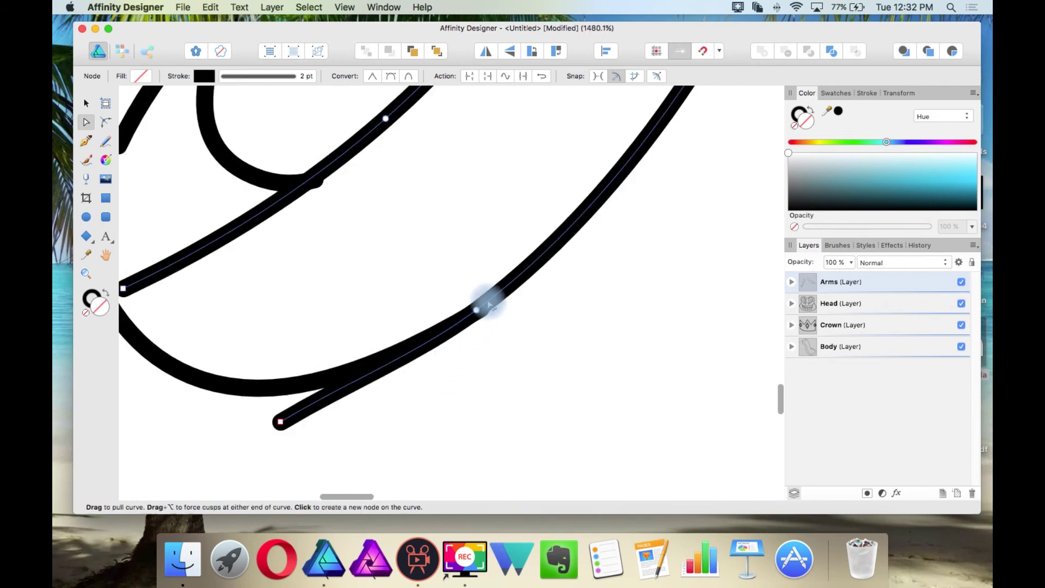
click(477, 311)
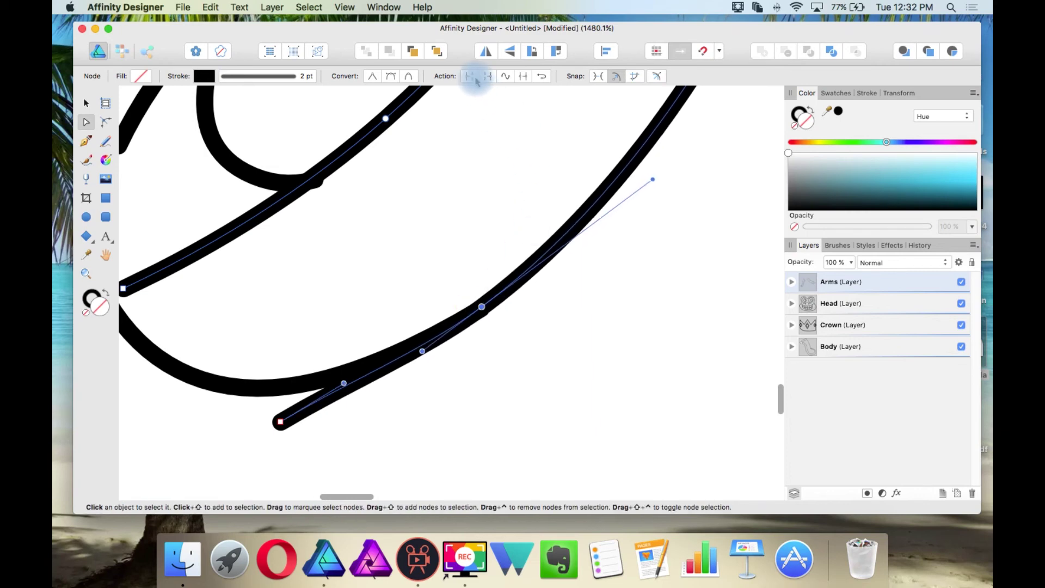
click(384, 418)
click(334, 401)
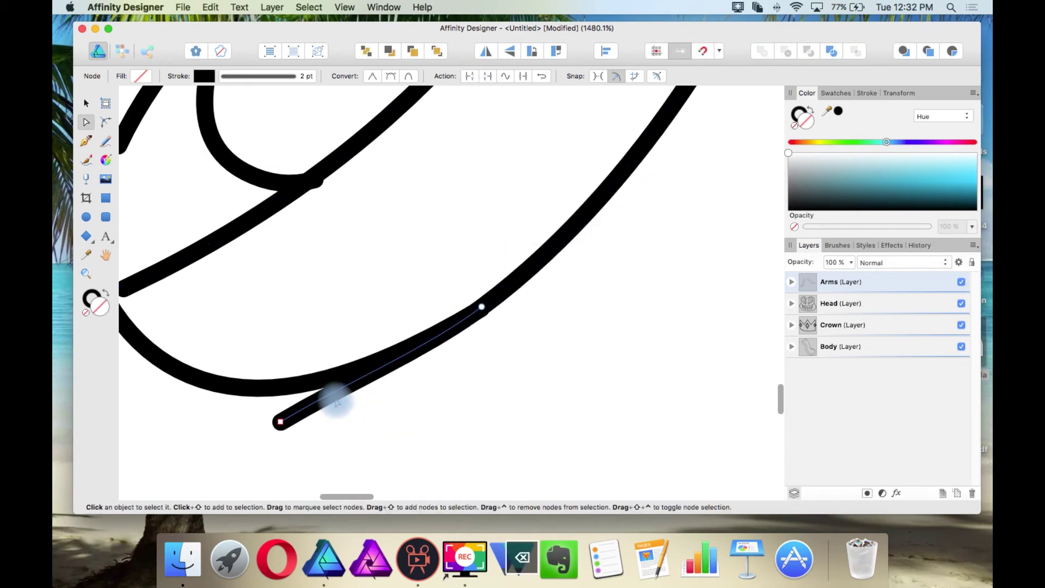
key(Delete)
Break the inner trim line where it meets the small rounded curve and delete the tail extending past it.
scroll(342, 397, left, 5)
scroll(341, 397, down, 5)
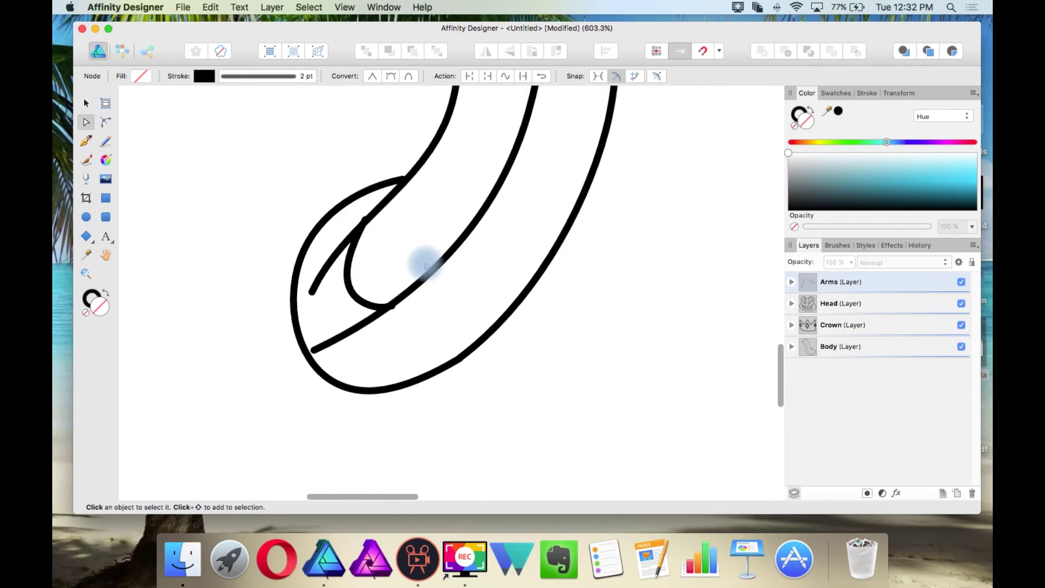
click(418, 278)
click(391, 306)
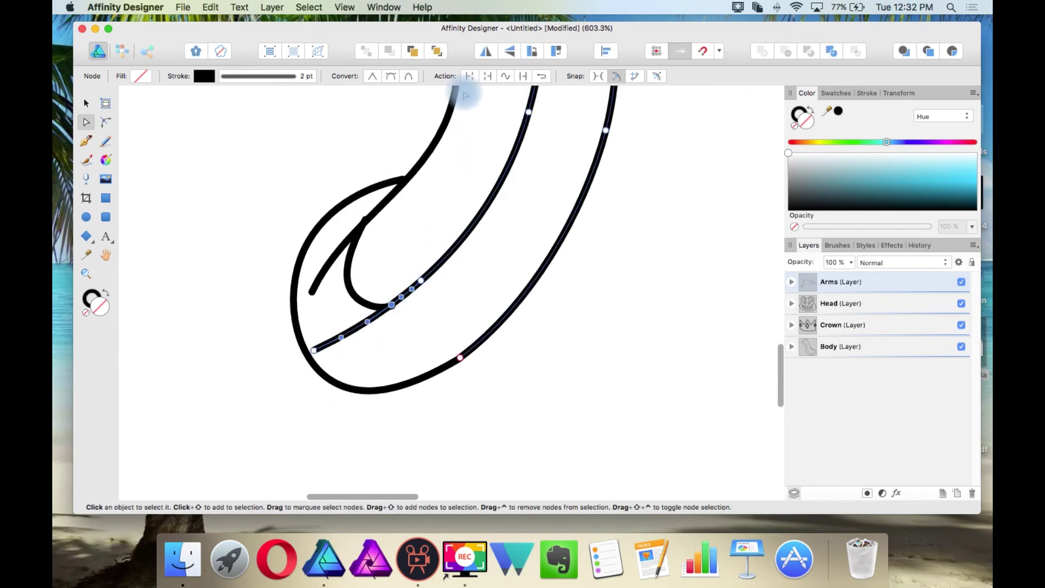
click(470, 76)
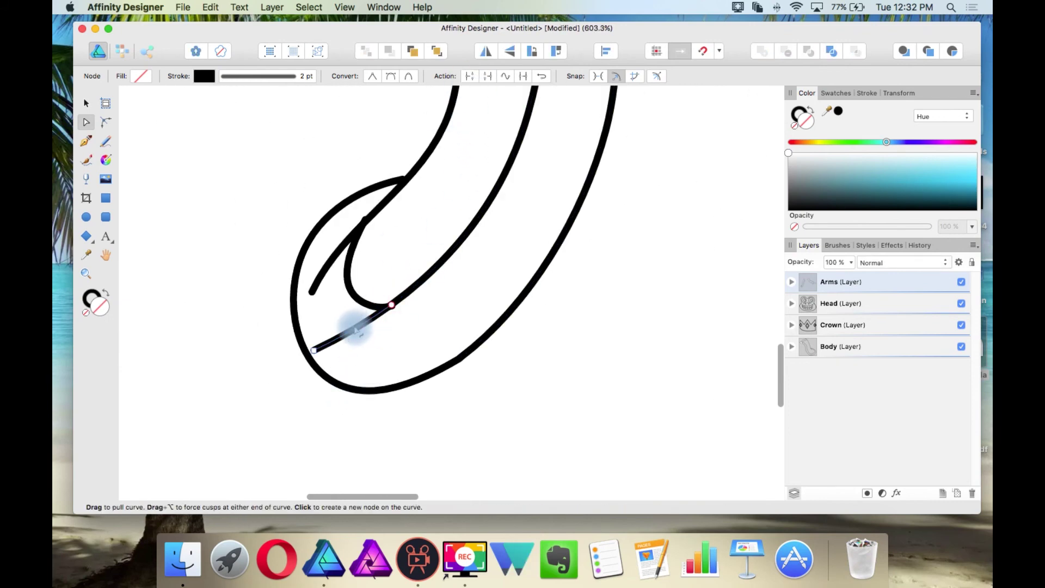
key(Delete)
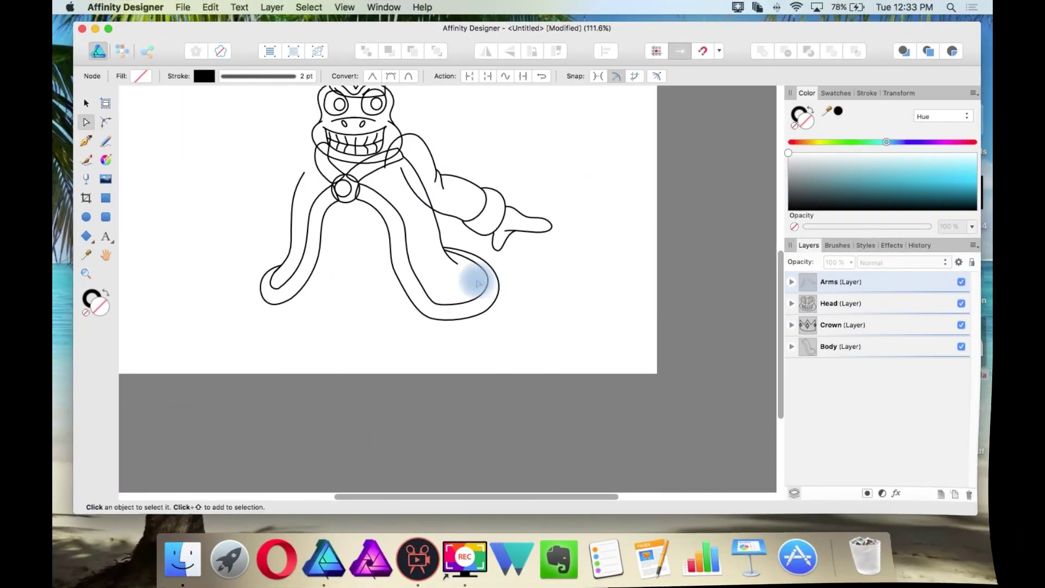
scroll(477, 283, up, 3)
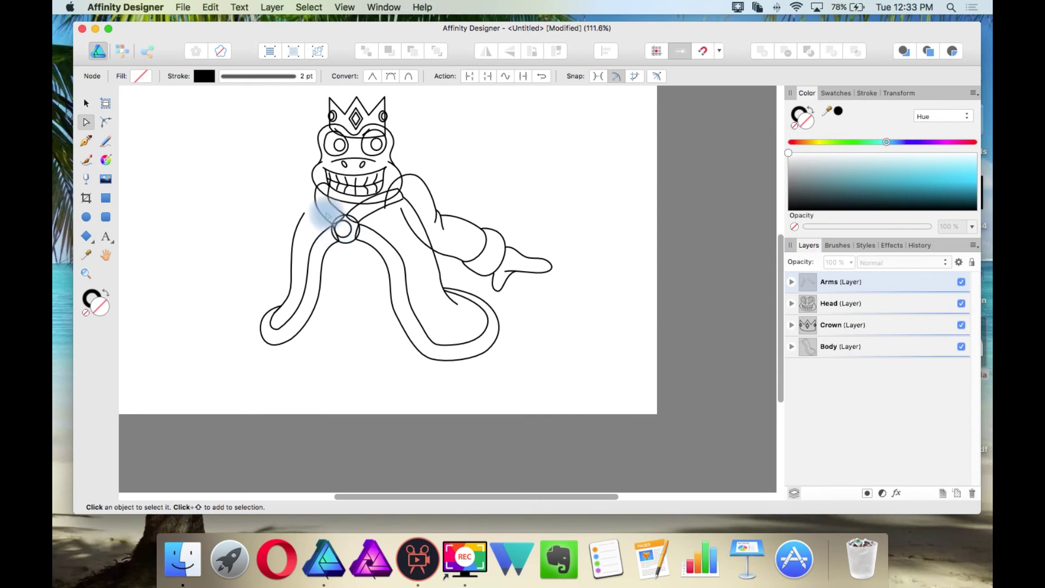
scroll(328, 216, up, 2)
scroll(356, 260, up, 2)
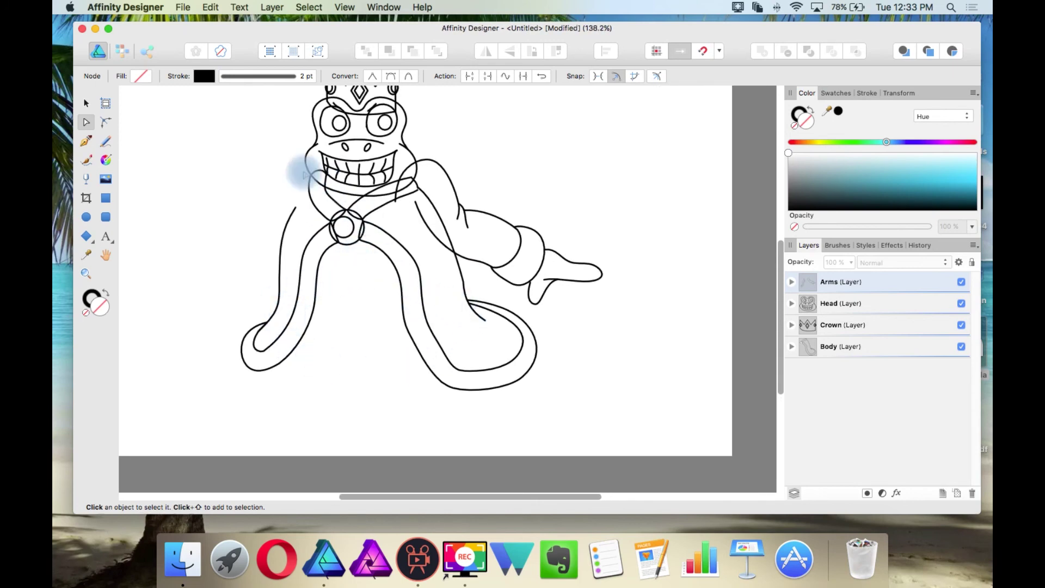
click(87, 105)
scroll(549, 190, up, 1)
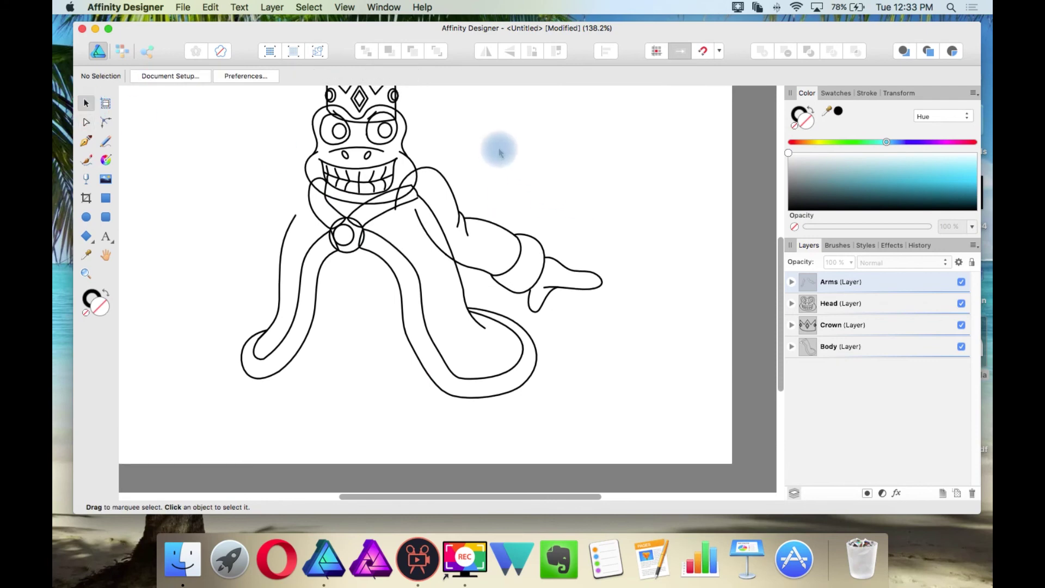
scroll(337, 141, up, 4)
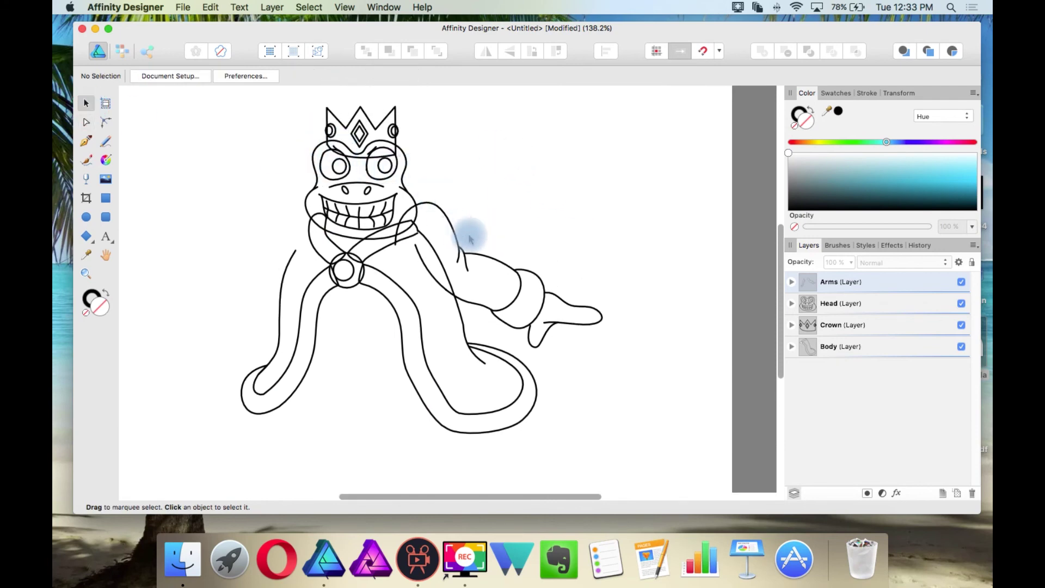
scroll(441, 236, up, 3)
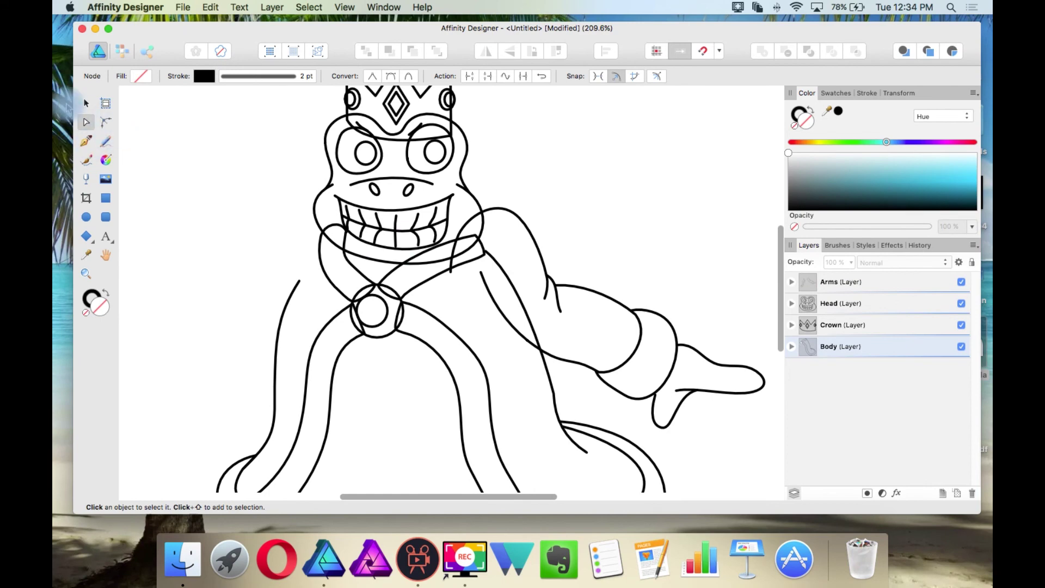
Fill the right-side robe curve on the Body layer with bright light blue.
click(86, 103)
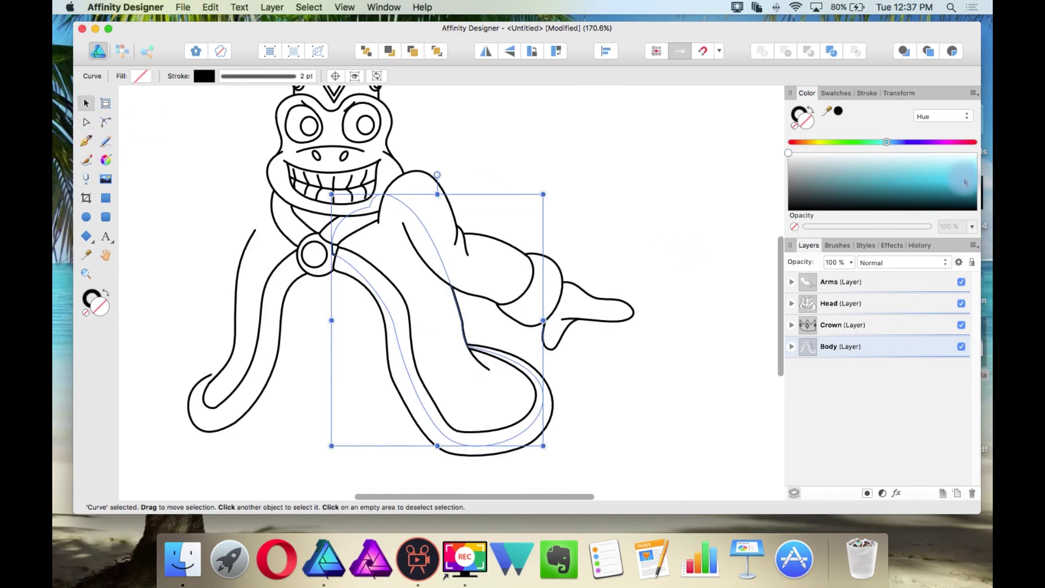
mouse_move(966, 182)
mouse_down()
mouse_move(974, 179)
mouse_move(975, 198)
mouse_move(977, 183)
mouse_move(986, 185)
mouse_up()
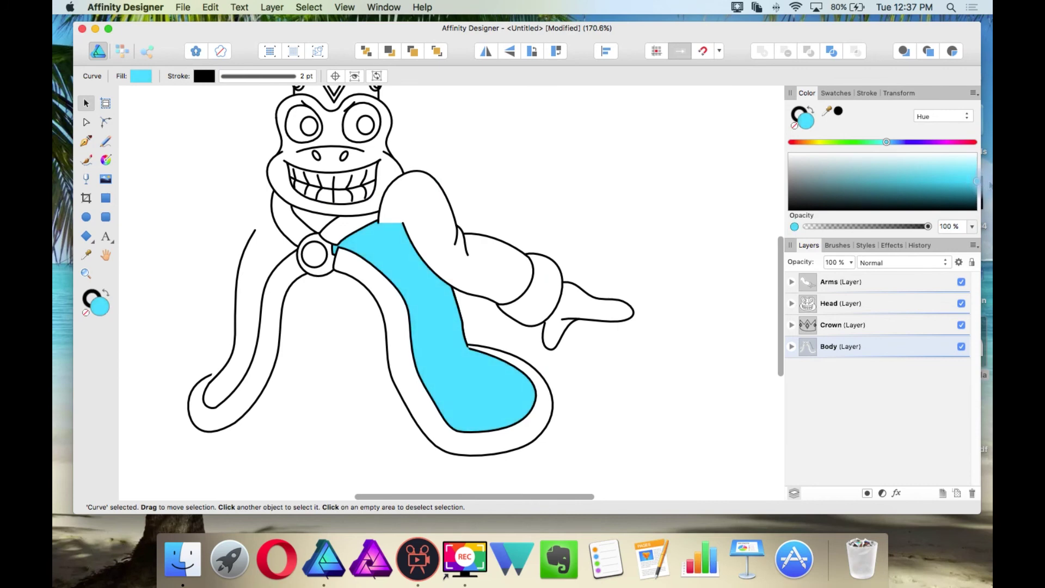
Fill the sleeve shape with the light blue sampled from the robe, and clear the selection.
click(457, 220)
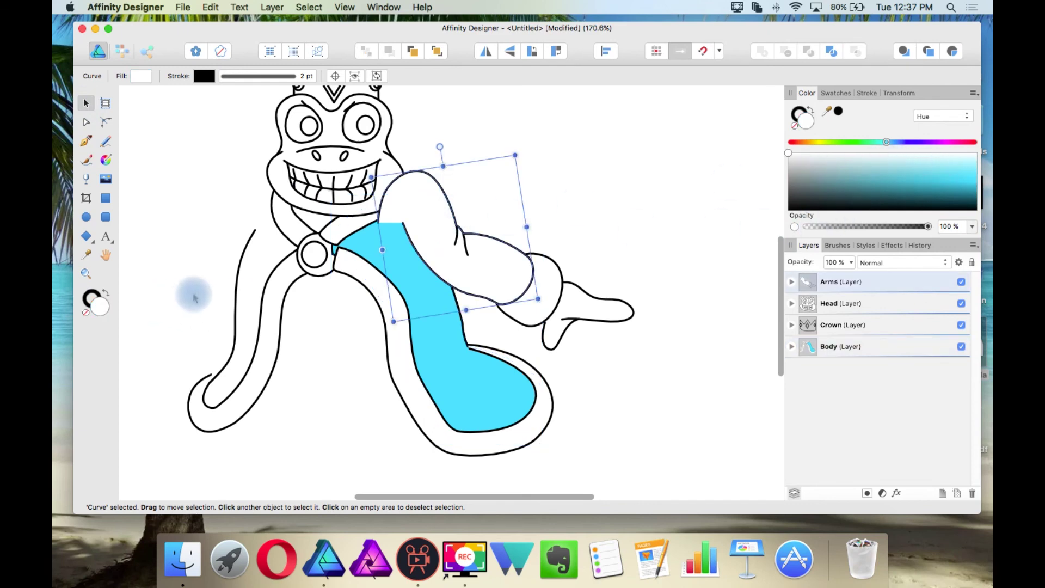
click(86, 255)
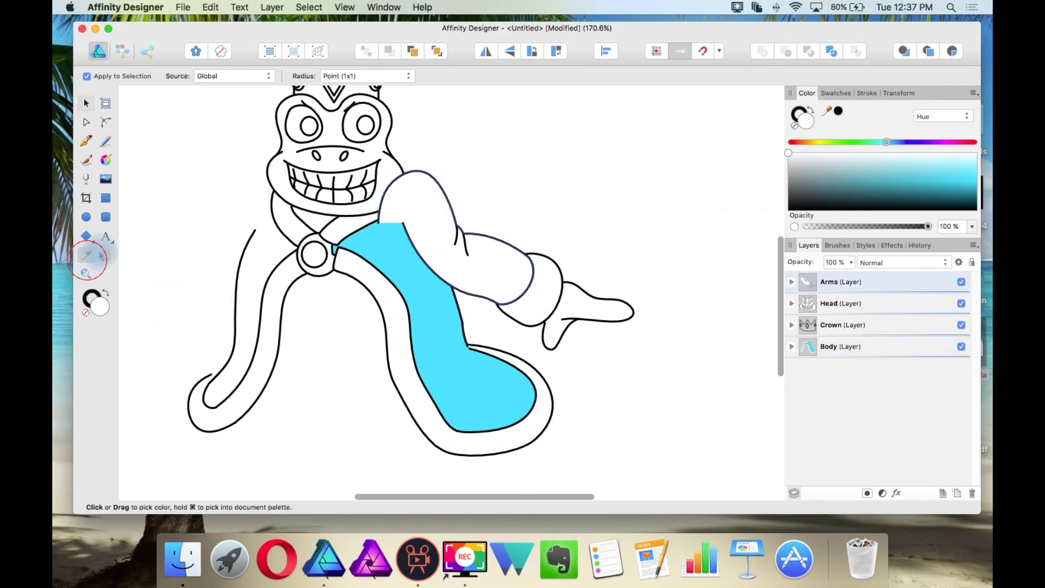
click(402, 241)
key(v)
key(super+d)
Draw a short 2 pt fold line with the Pencil on the robe, just below the armpit and meeting the sleeve's lower edge.
scroll(368, 243, up, 3)
scroll(367, 244, up, 1)
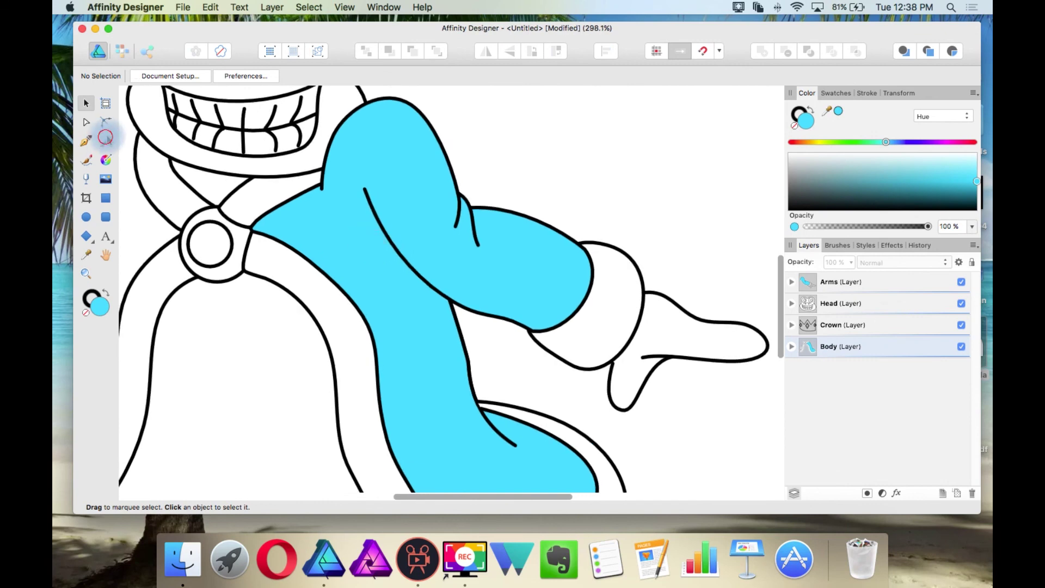
click(105, 140)
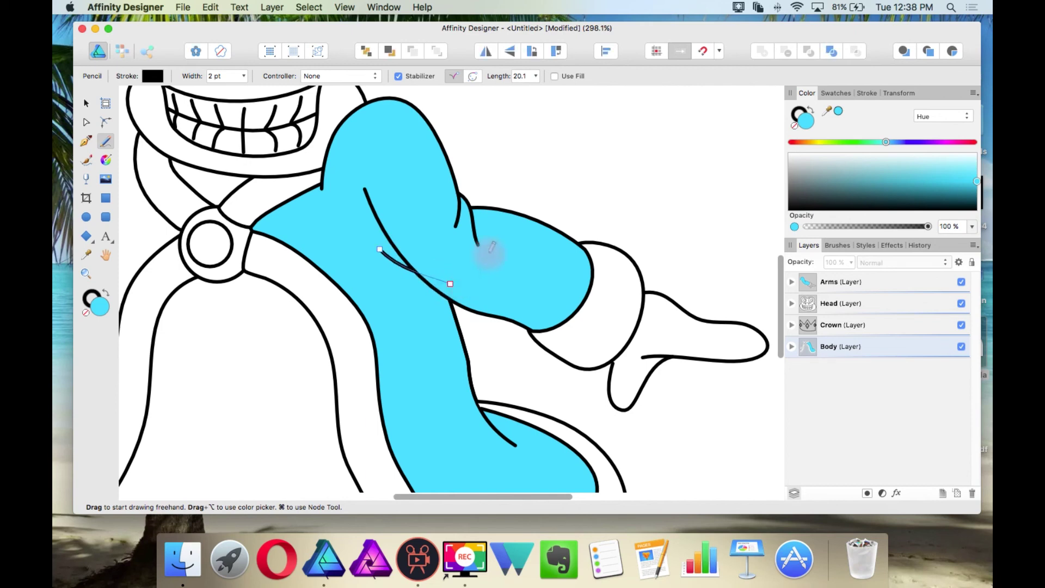
scroll(487, 242, down, 5)
scroll(325, 197, up, 6)
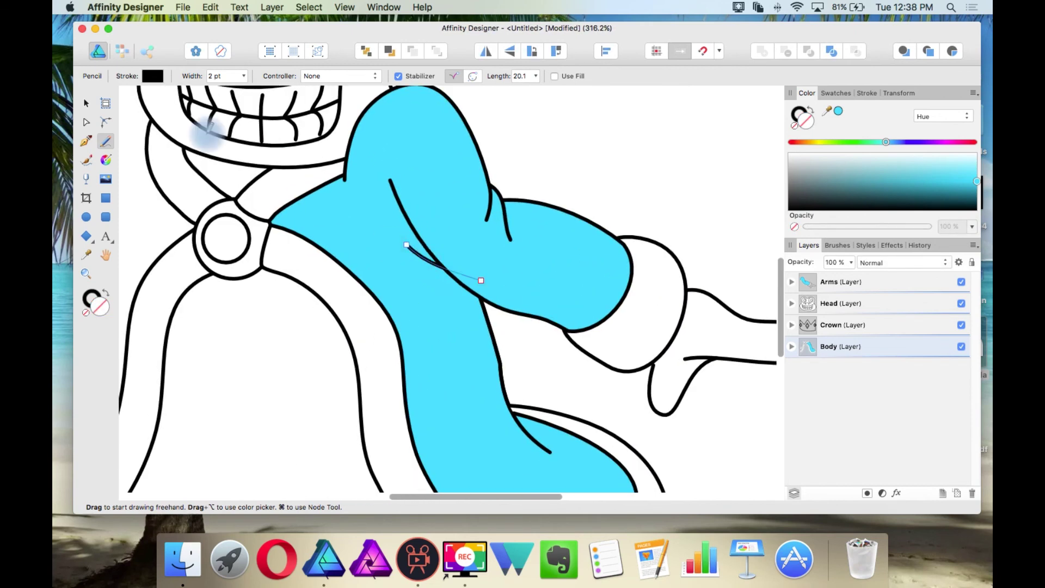
Stretch the new armpit fold line slightly by its bounding box and clear the selection.
click(86, 103)
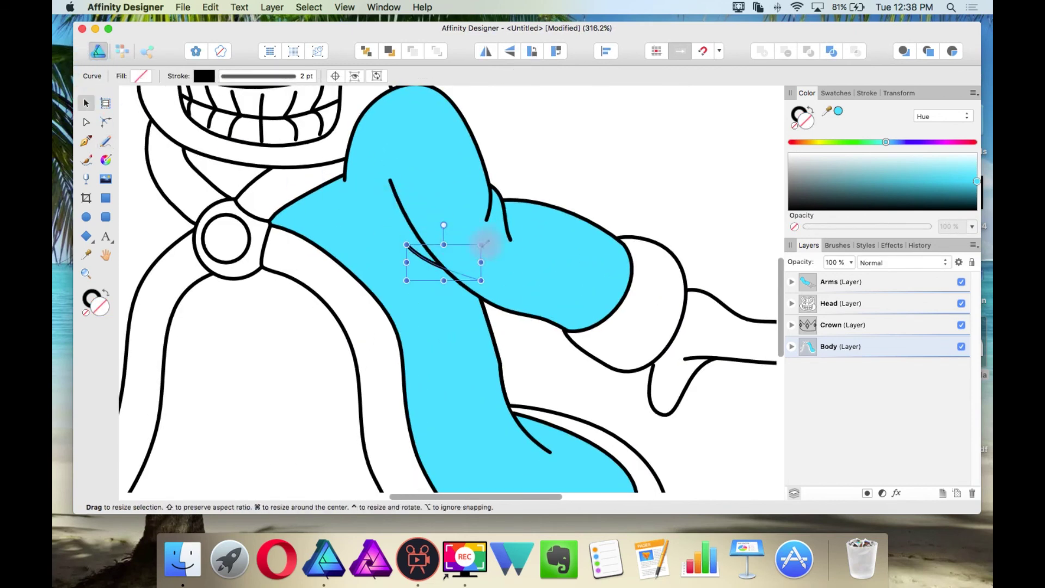
mouse_move(485, 245)
mouse_down()
mouse_move(489, 222)
mouse_move(487, 239)
mouse_up()
scroll(487, 240, down, 5)
click(553, 163)
scroll(543, 239, up, 3)
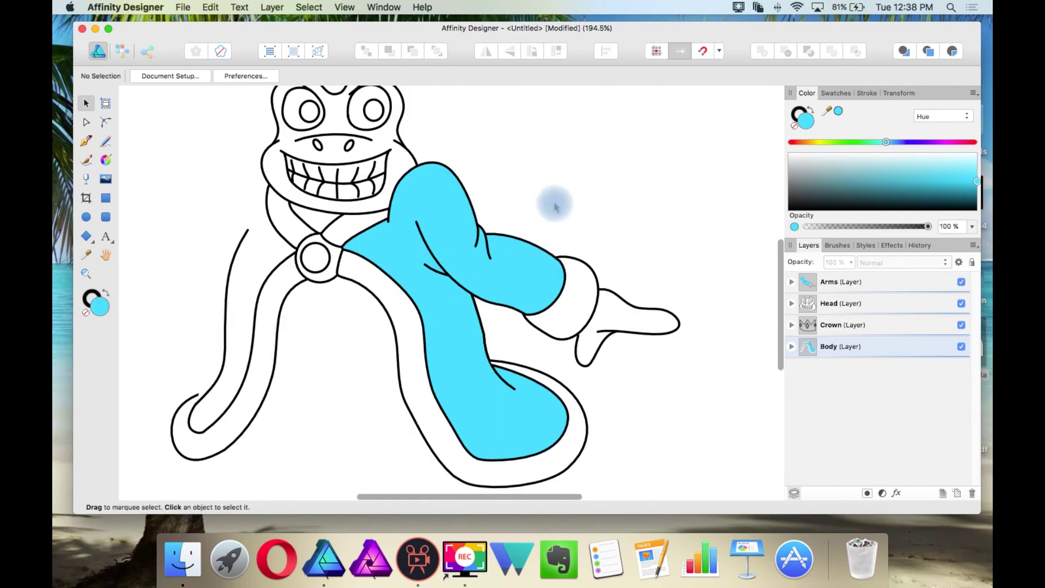
Apply linear gradient fills from light blue to dark teal to the right sleeve and the robe's right side.
click(522, 273)
click(105, 159)
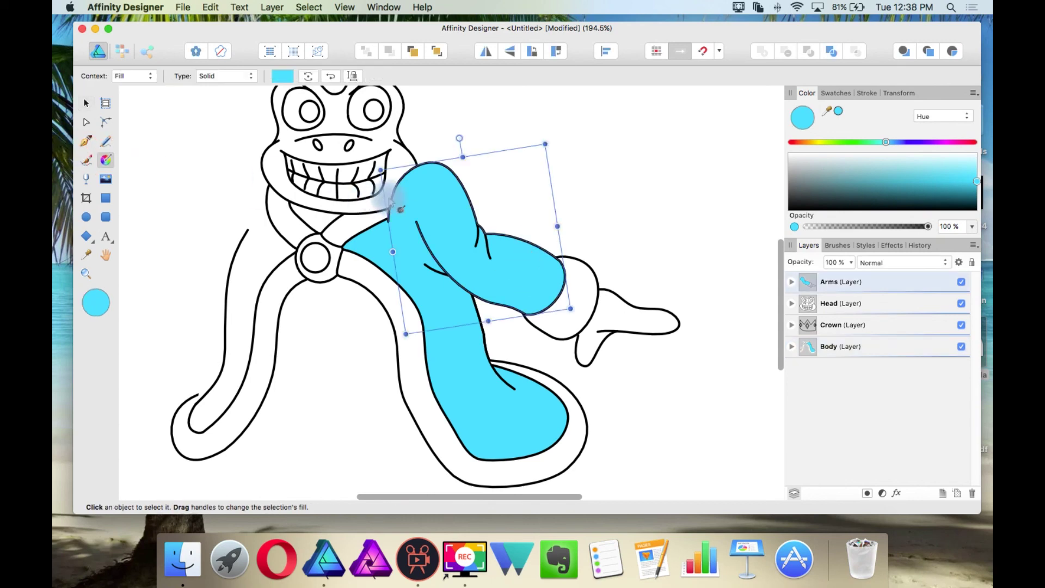
drag(465, 215, 435, 285)
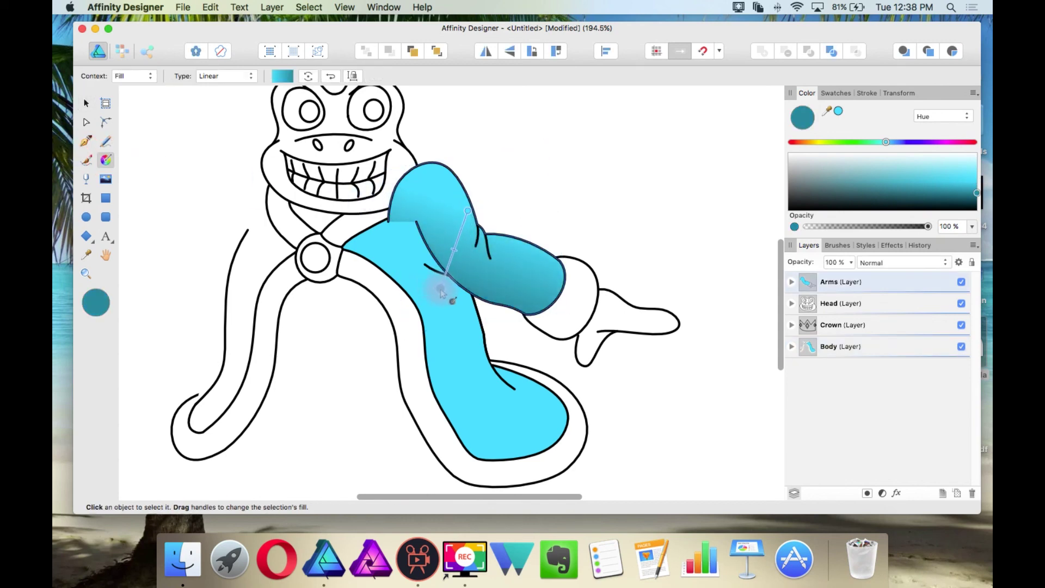
click(469, 355)
drag(467, 331, 454, 296)
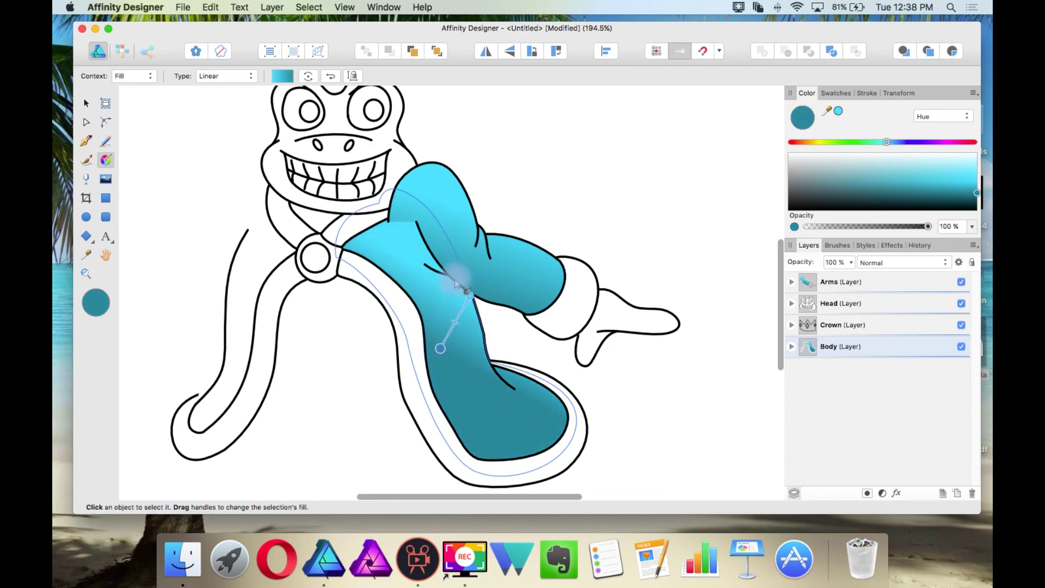
Examine where the sleeve overlaps the robe at the shoulder and undo the robe's gradient fill.
scroll(456, 283, down, 3)
scroll(434, 217, up, 6)
drag(426, 221, 404, 256)
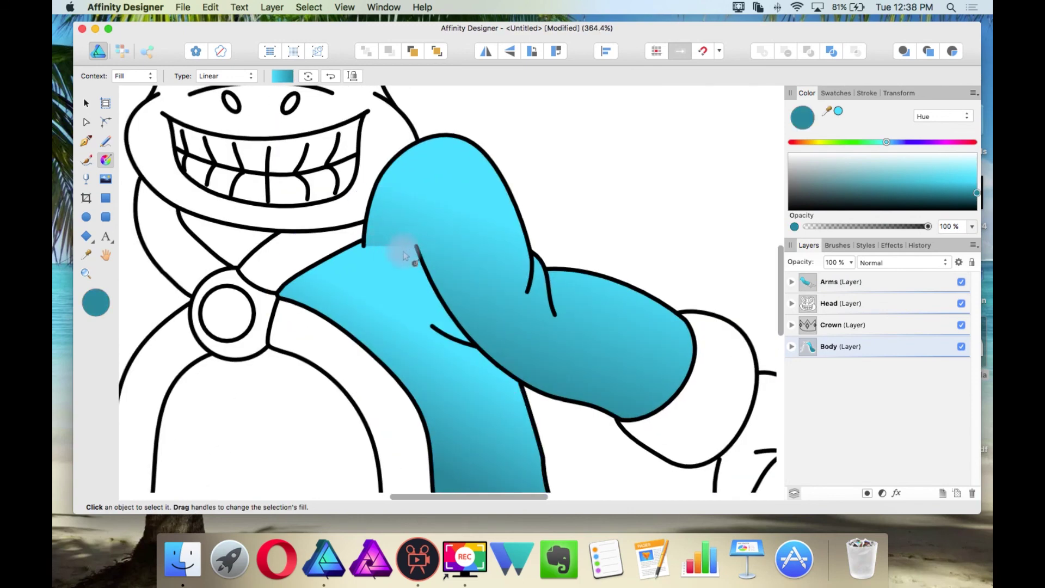
scroll(404, 256, down, 2)
key(super+z)
key(super+z)
key(super+z)
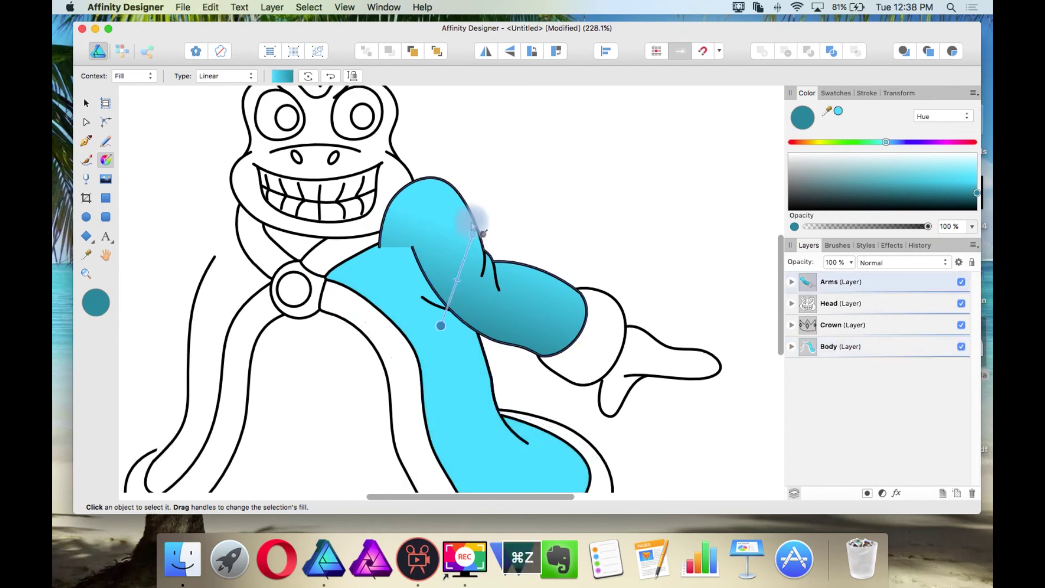
Try a linear gradient on the robe's right side again, running diagonally down from beneath the sleeve.
click(451, 357)
scroll(453, 346, down, 3)
mouse_move(475, 307)
mouse_down()
mouse_move(450, 344)
mouse_move(419, 346)
mouse_move(420, 375)
mouse_up()
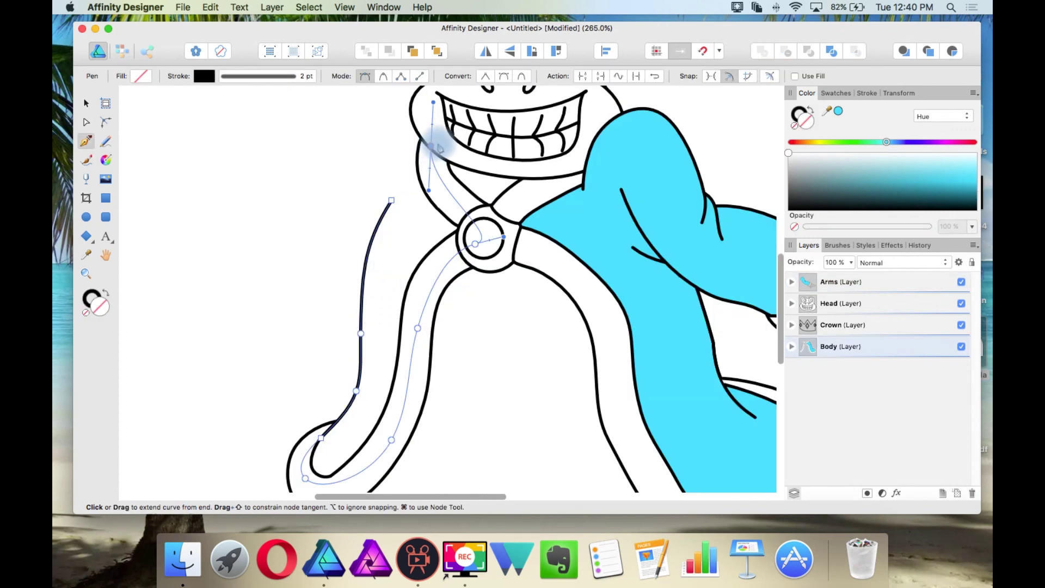
Fill the left-side robe curve on the Body layer with the light blue sampled from the robe's right side.
scroll(420, 168, up, 5)
scroll(356, 240, down, 6)
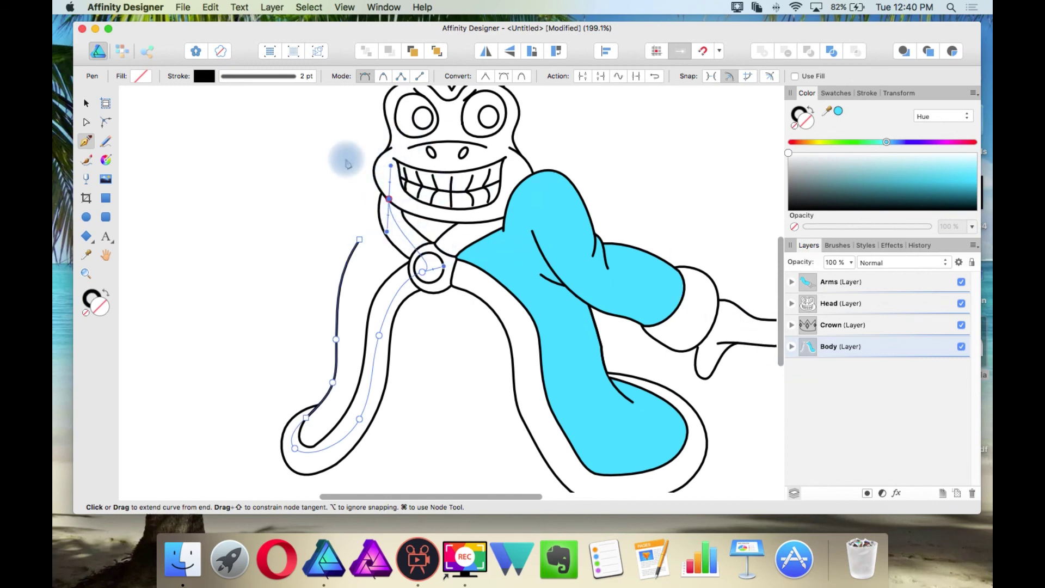
scroll(402, 249, up, 2)
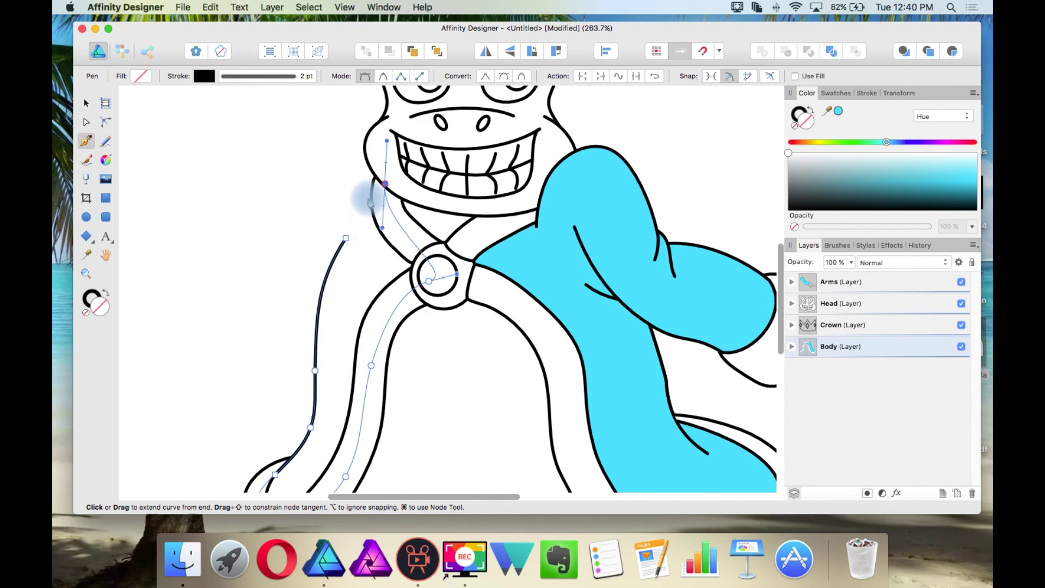
scroll(366, 198, down, 2)
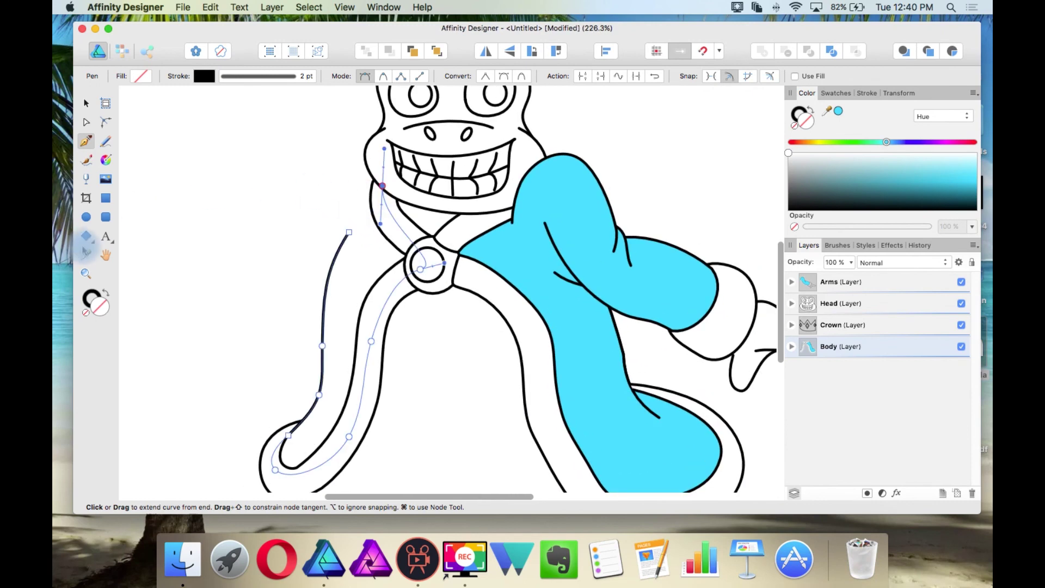
click(86, 254)
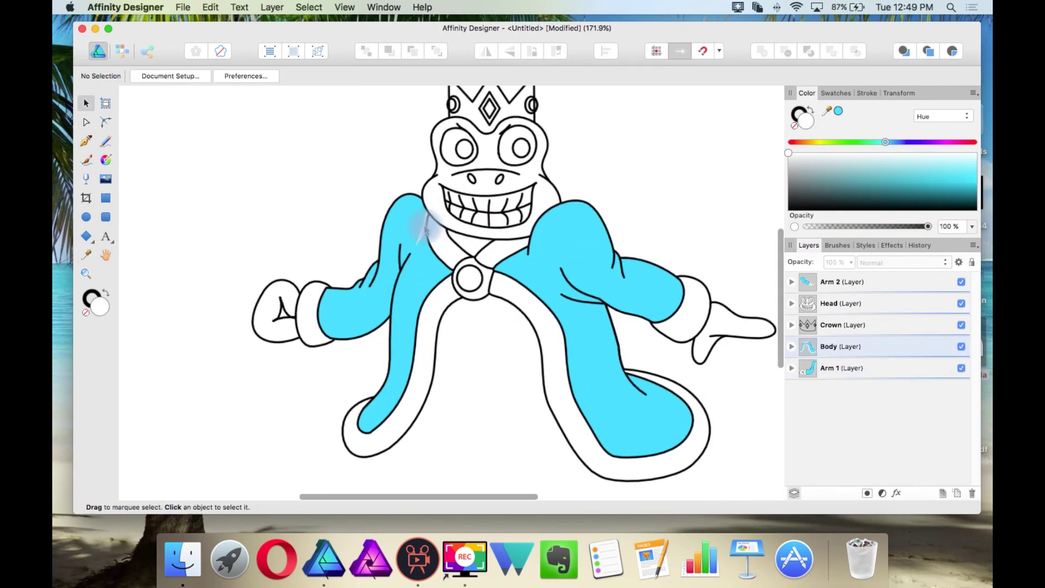
Select the left sleeve curve on the Arm 1 layer for node editing at the white gap beside the collar.
scroll(424, 230, up, 3)
click(401, 175)
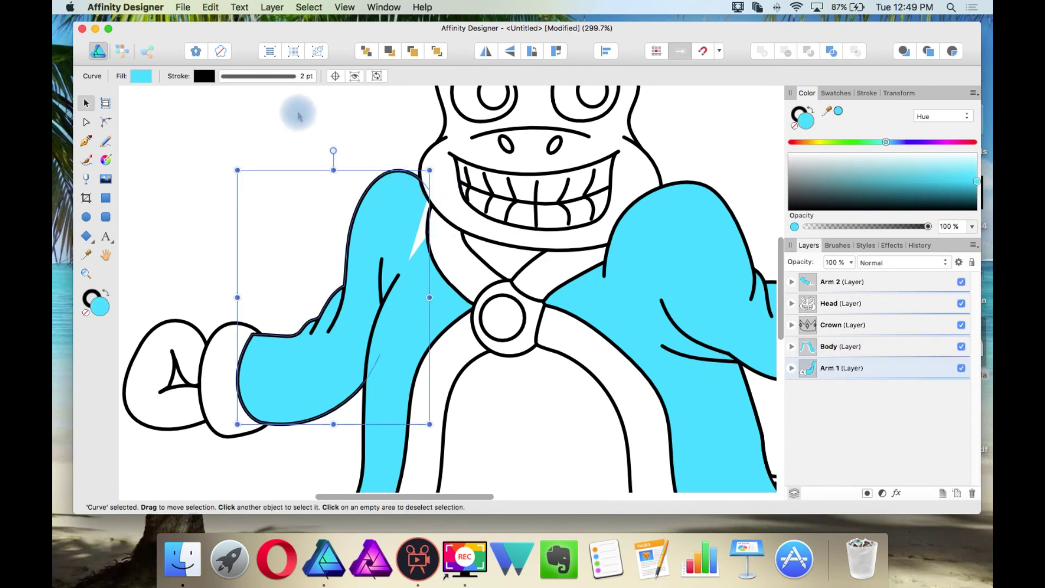
click(85, 122)
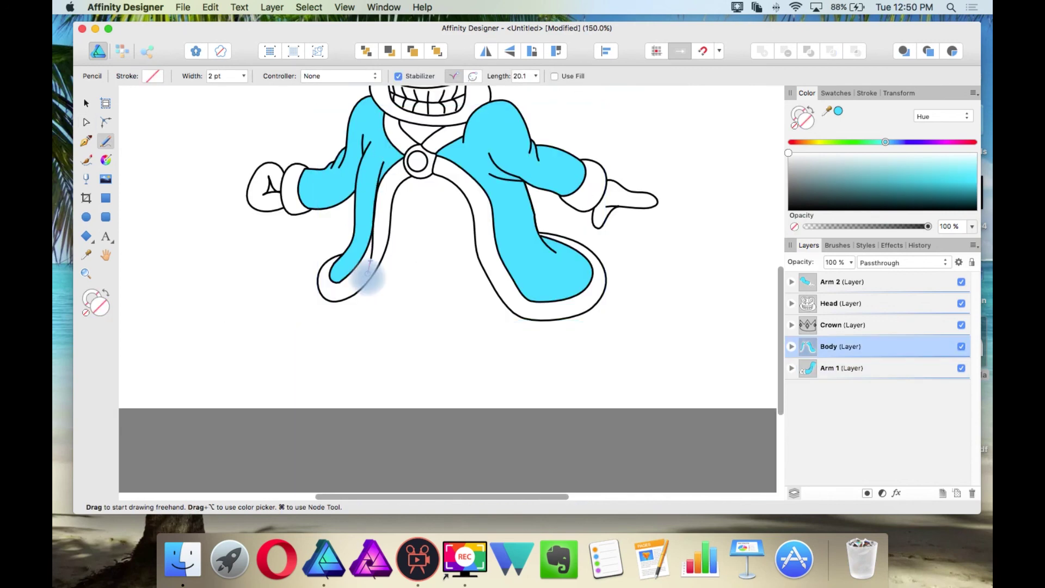
Draw the undergarment's outline on the Body layer with the Pencil, with a curved hem below the robe and a V-shaped neckline inside the collar.
drag(361, 276, 515, 315)
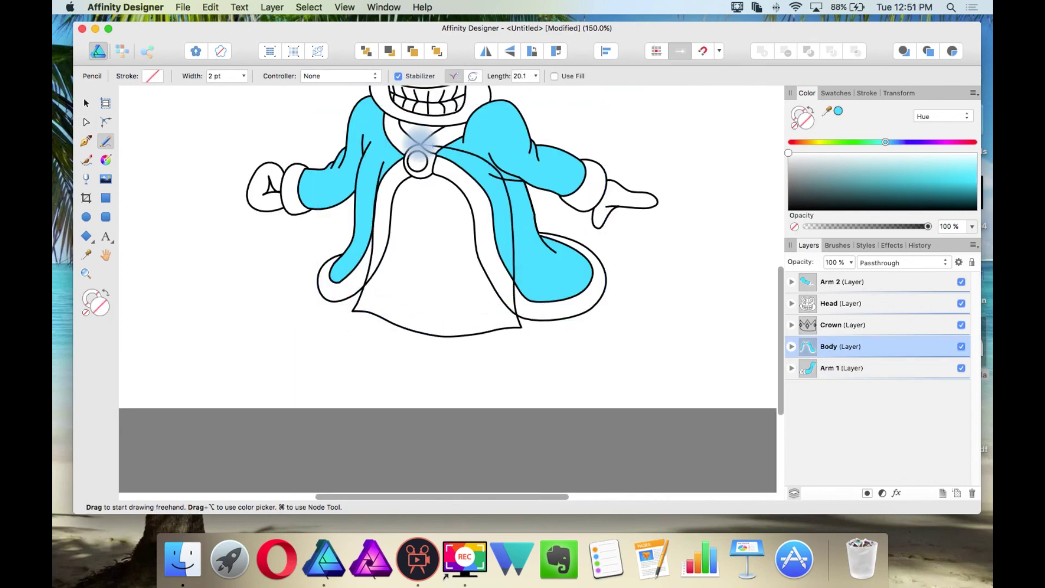
scroll(401, 152, down, 5)
scroll(443, 112, up, 8)
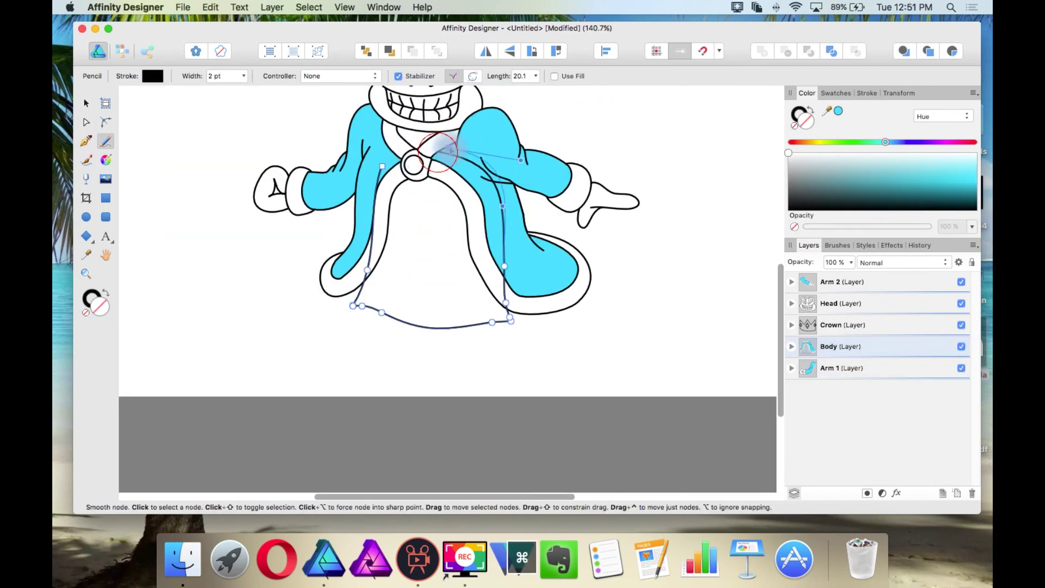
drag(495, 135, 493, 140)
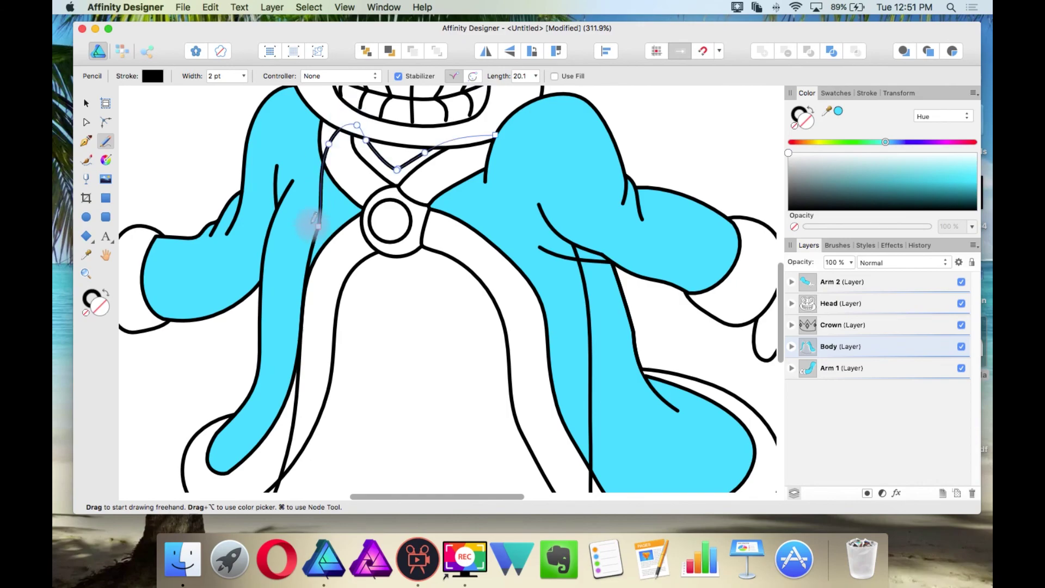
key(super+0)
key(v)
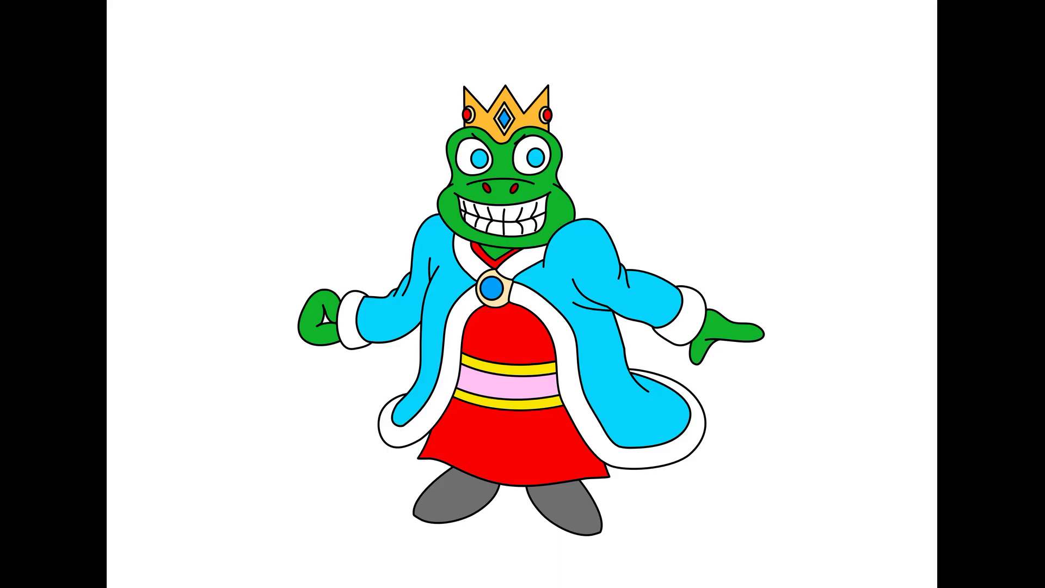